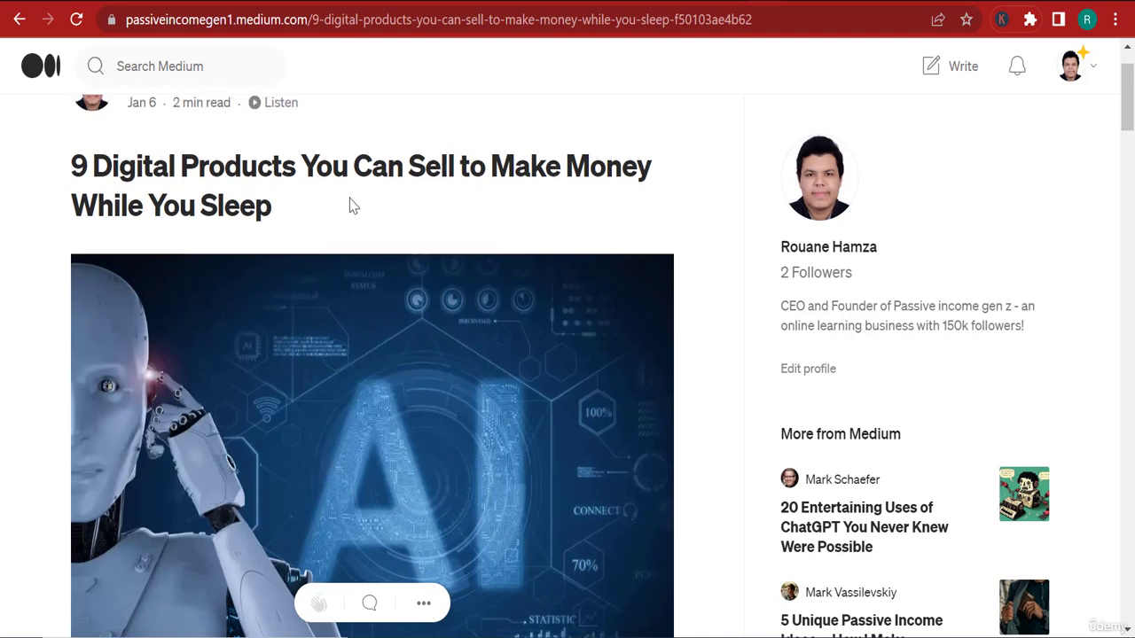
Share the published article on Twitter and send the prefilled tweet announcing it.
scroll(350, 205, "up", 1)
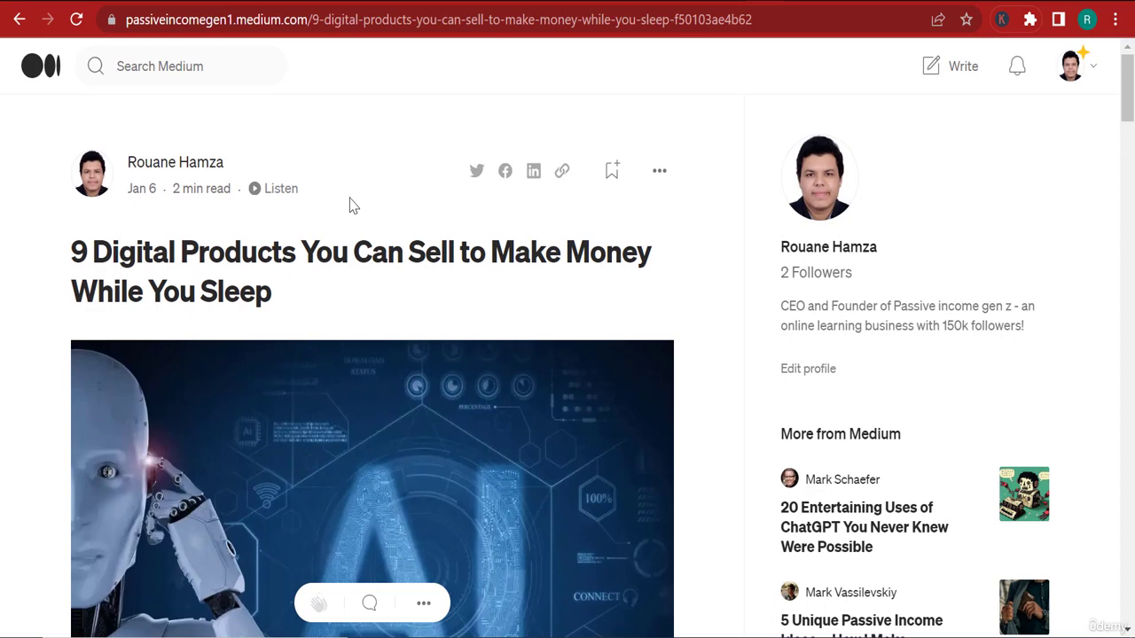
left_click(477, 171)
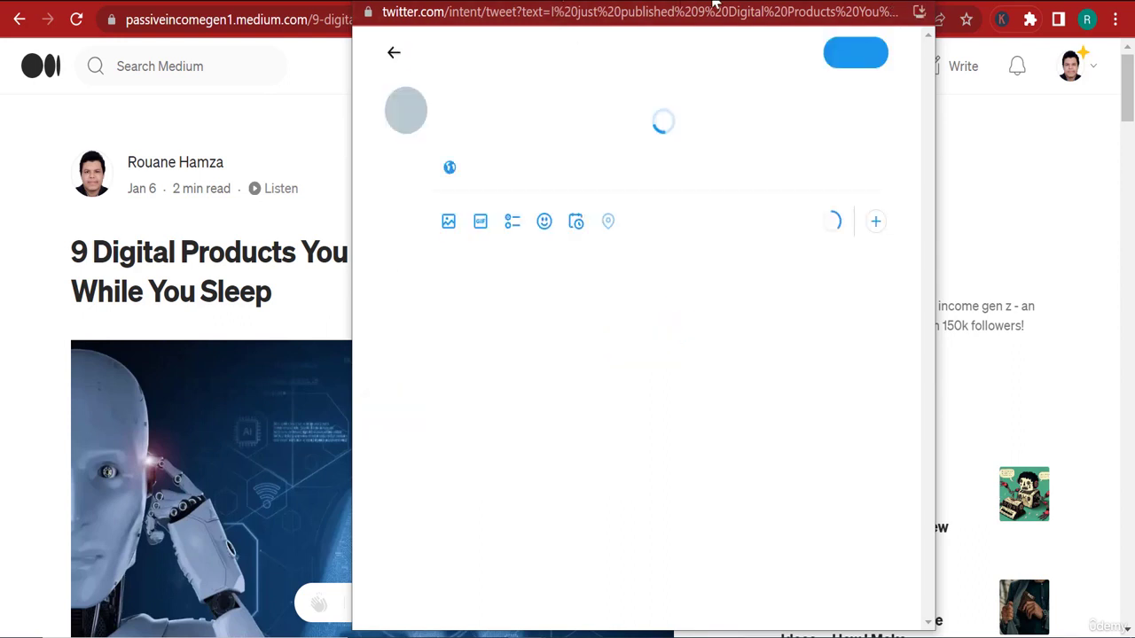
left_click_drag(716, 3, 869, 9)
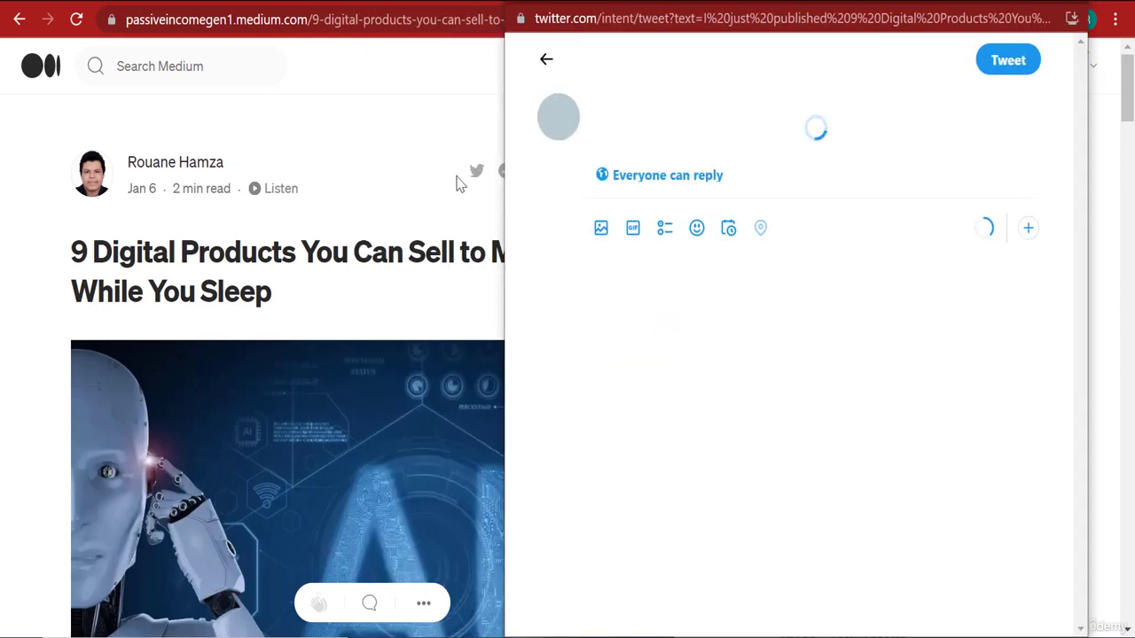
left_click(1000, 70)
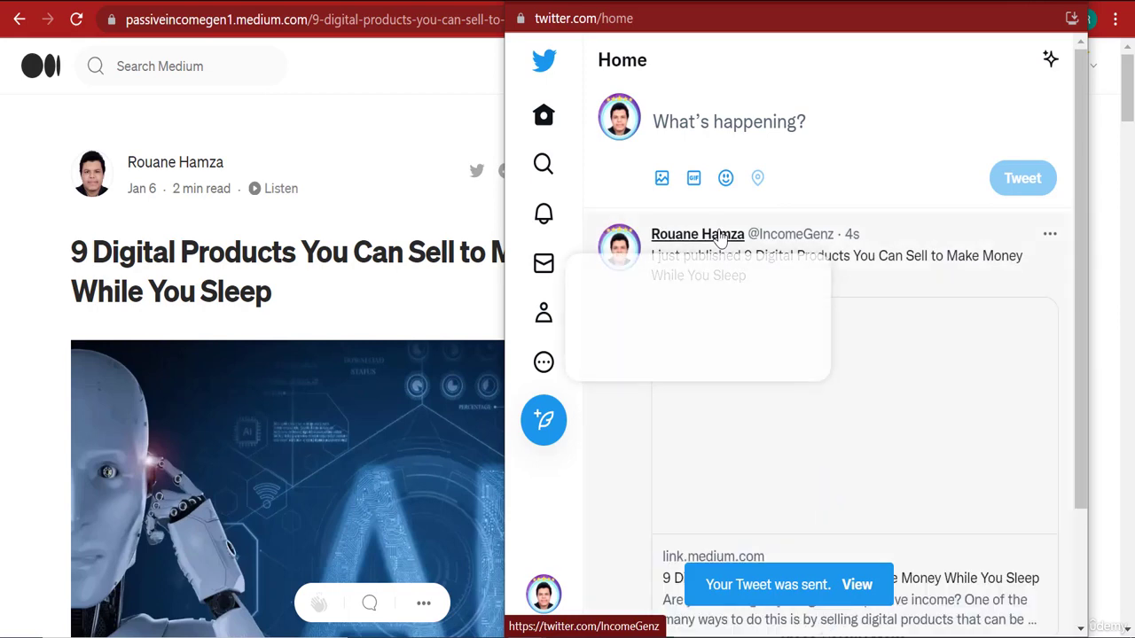
Inspect the new tweet's options and its analytics page, and close the Twitter window.
left_click(1050, 235)
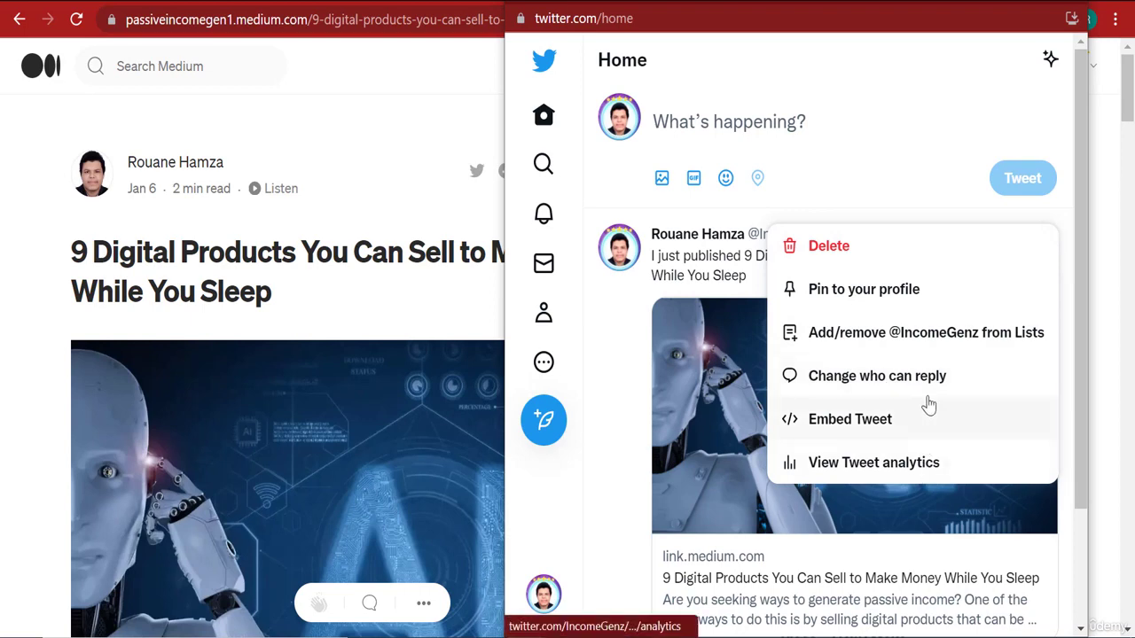
left_click(598, 381)
scroll(1041, 260, "down", 2)
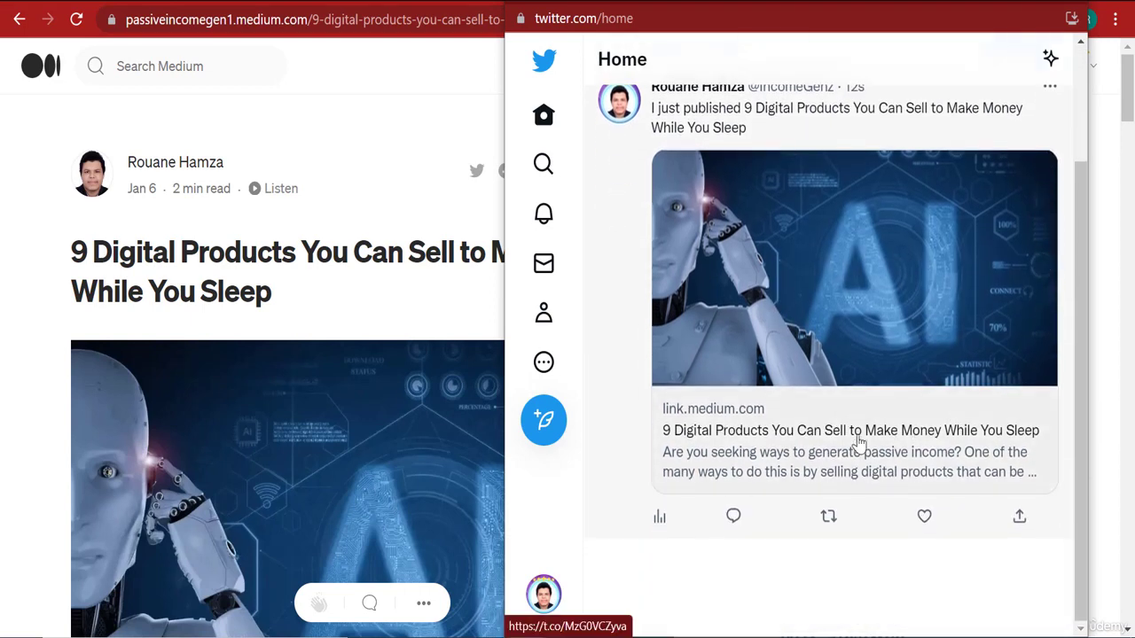
left_click(659, 518)
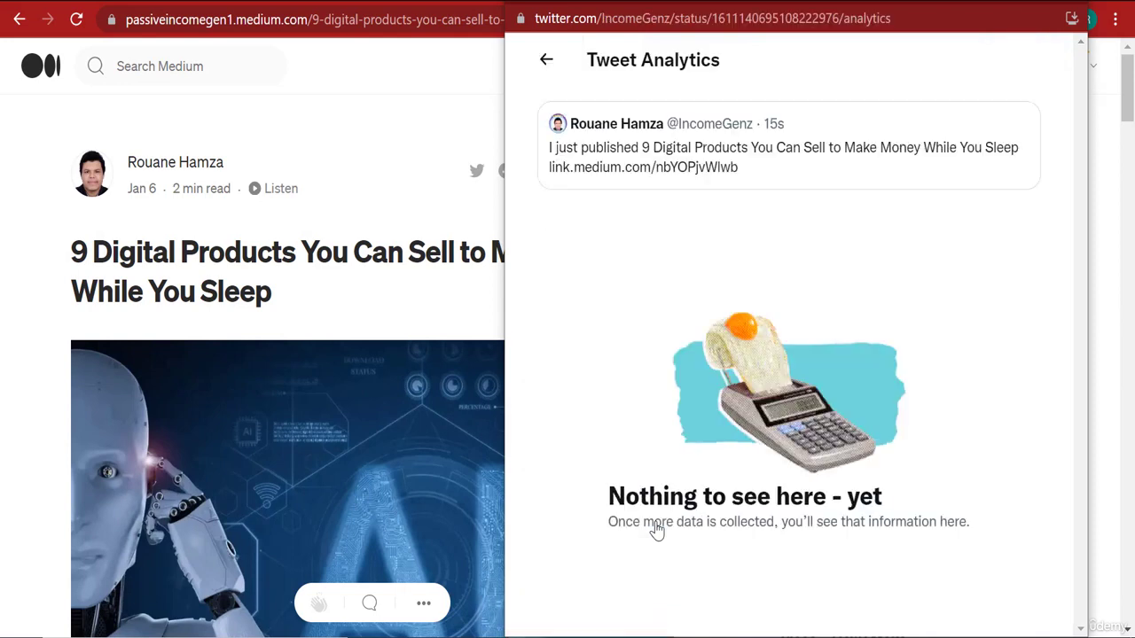
left_click(1088, 6)
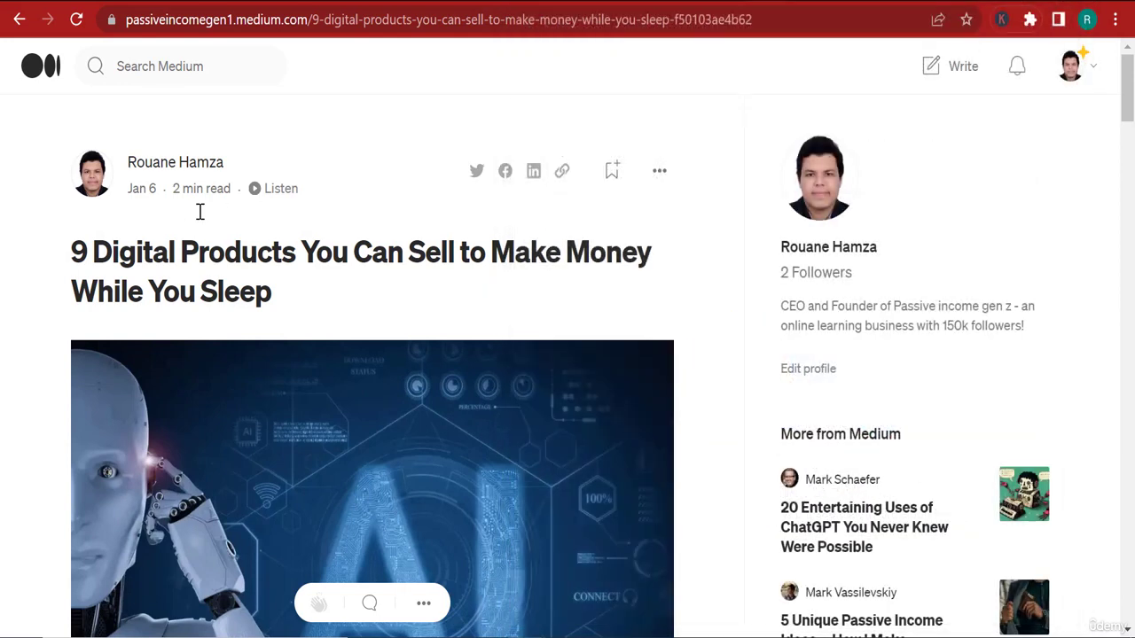
Share the article on the Facebook timeline with its copied title, "9 Digital Products You Can Sell to Make Money While You Sleep", as the post text.
left_click(505, 175)
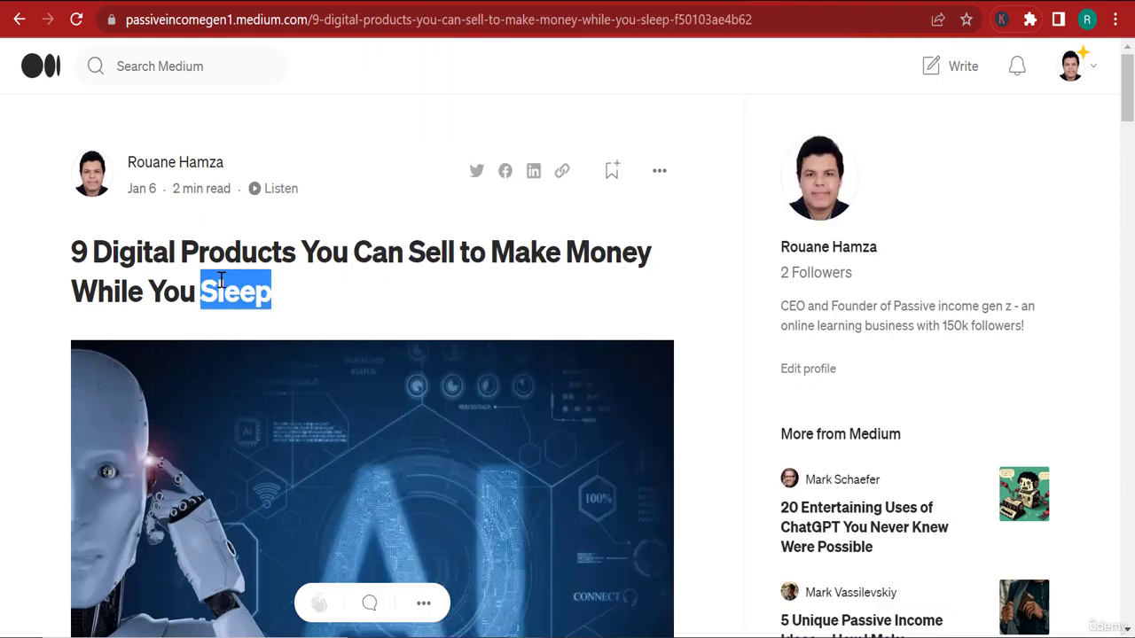
triple_click(293, 306)
right_click(292, 306)
left_click(294, 300)
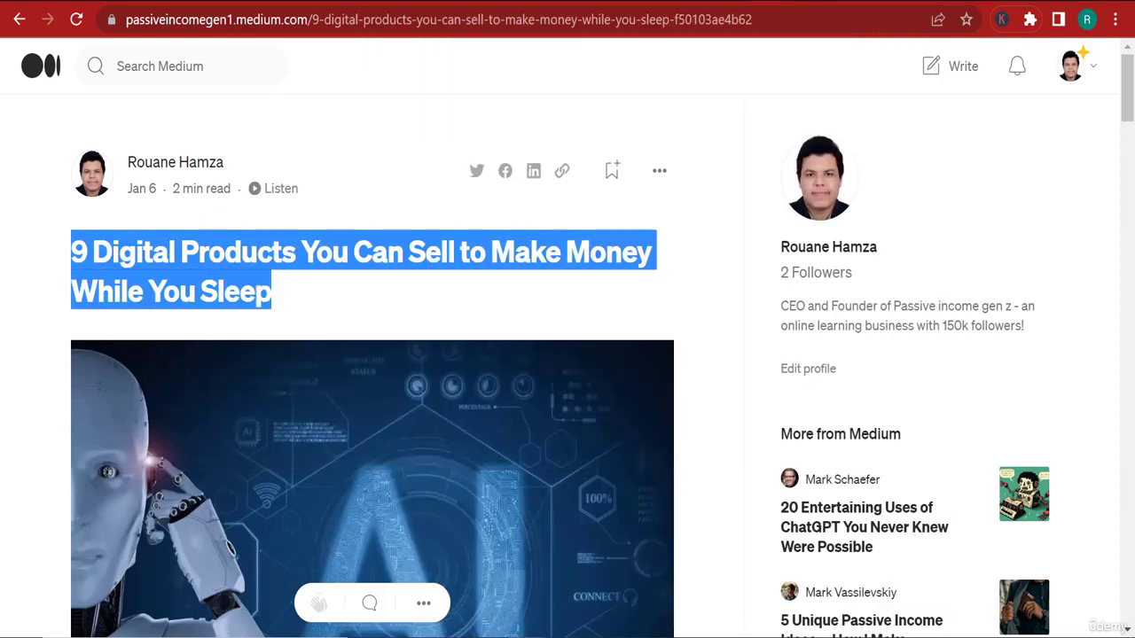
left_click(686, 580)
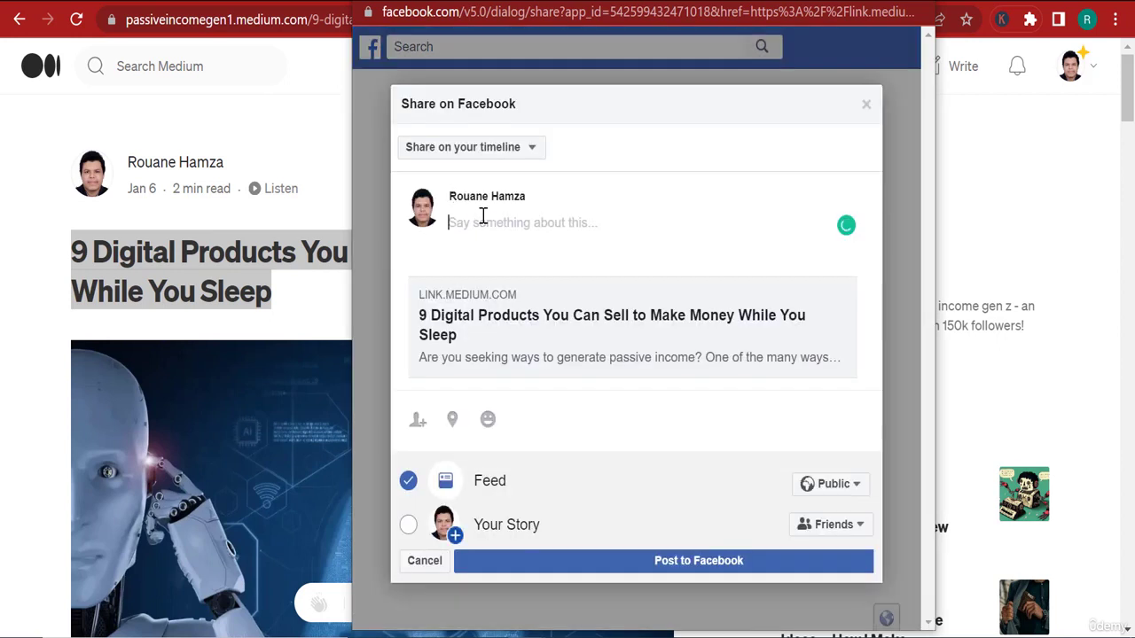
key("ctrl+v")
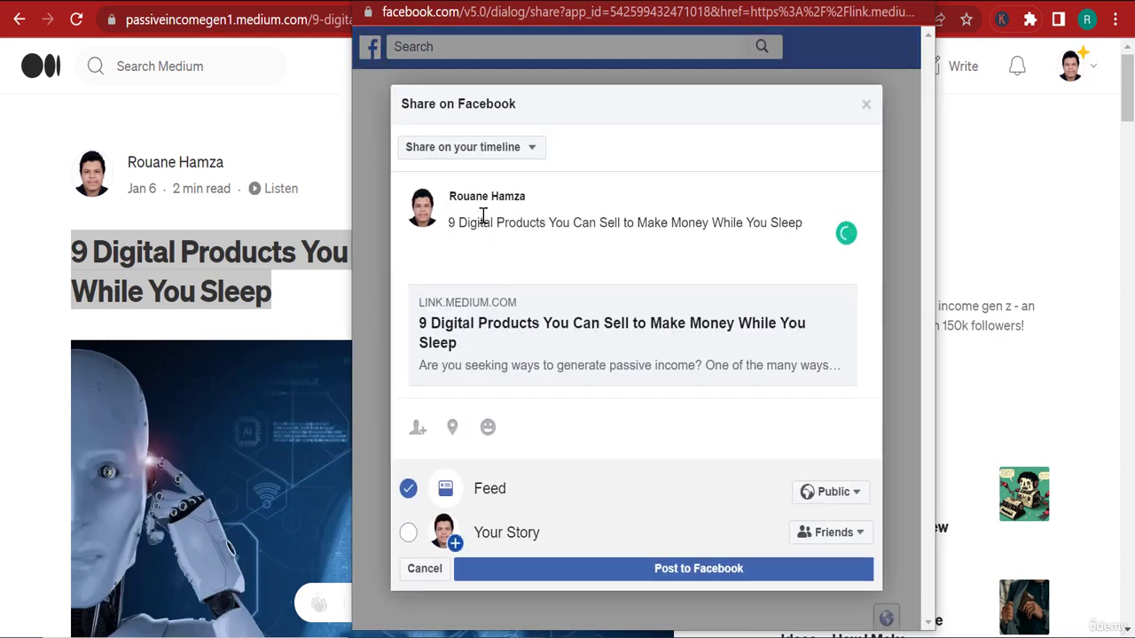
left_click(663, 572)
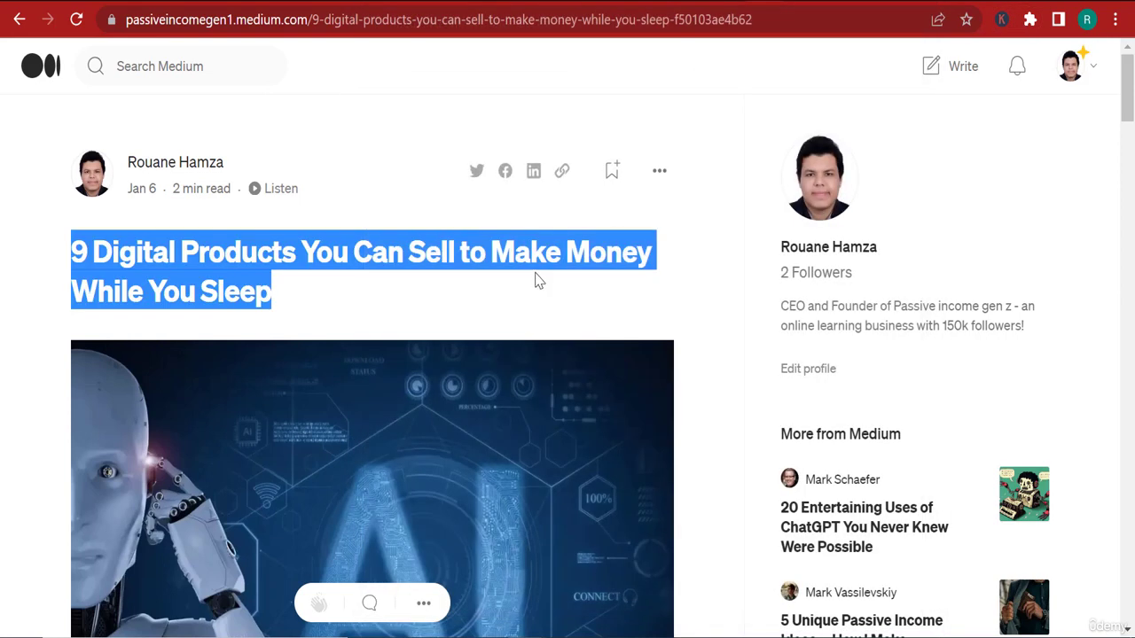
Share the article as a LinkedIn post with the text "9 Digital Products You Can Sell to Make Money While You Sleep" and close the sharing window.
left_click(536, 176)
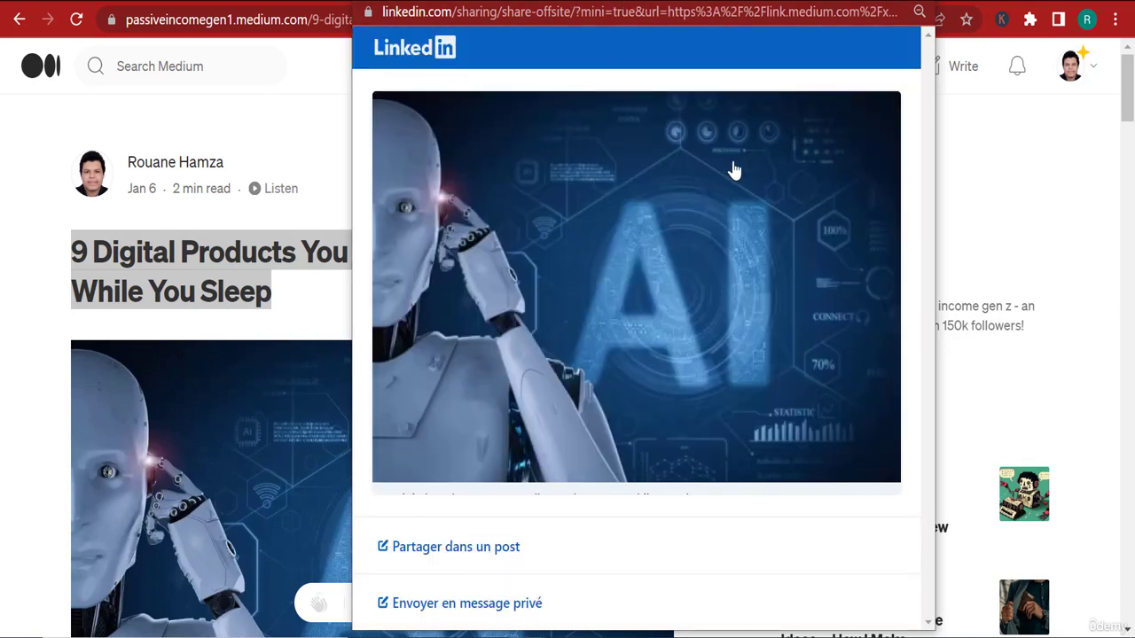
left_click(462, 560)
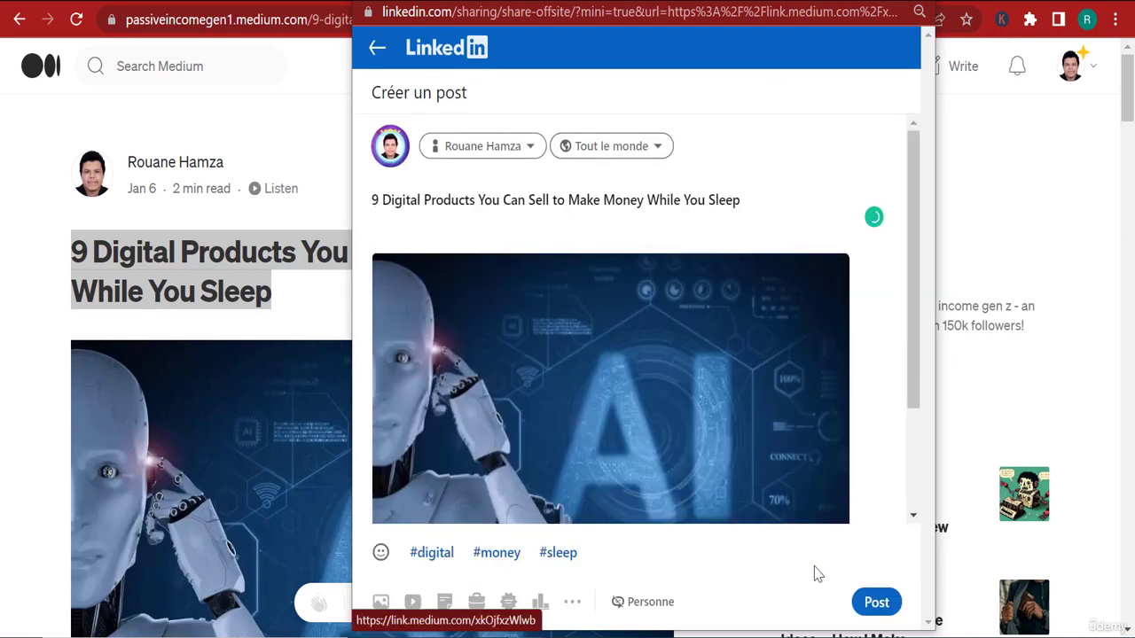
left_click(877, 600)
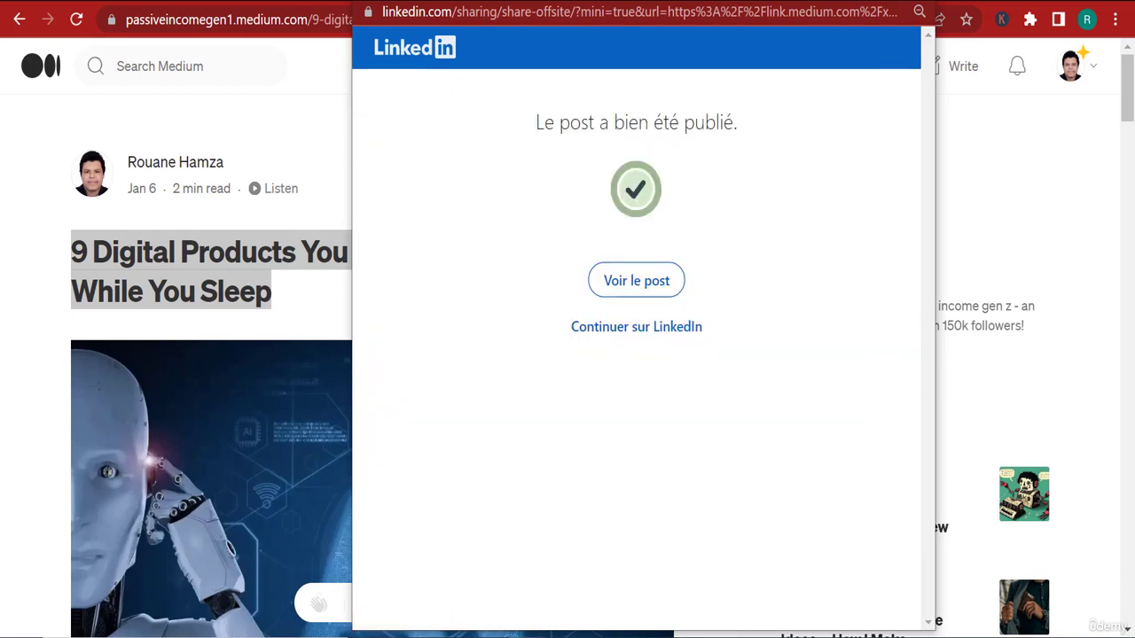
left_click(921, 2)
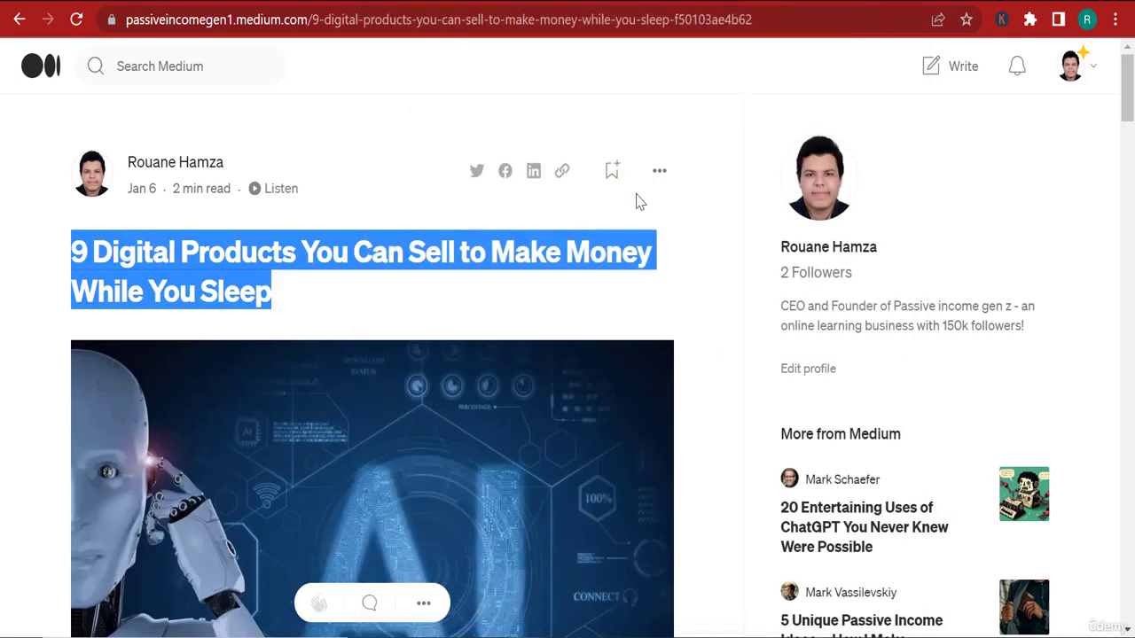
Copy the article's link and switch to the ChatGPT conversation with the suggested subject lines.
left_click(559, 184)
left_click(794, 2)
scroll(895, 428, "down", 15)
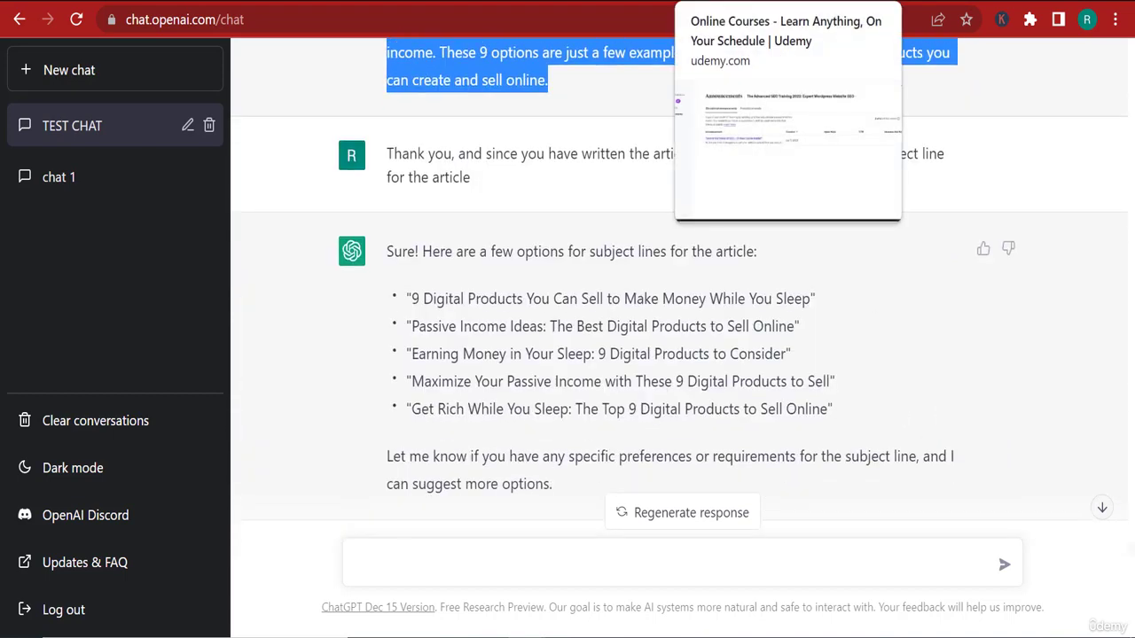
Switch to the private browsing window and open udemy.com in a new tab.
left_click(736, 2)
left_click(753, 2)
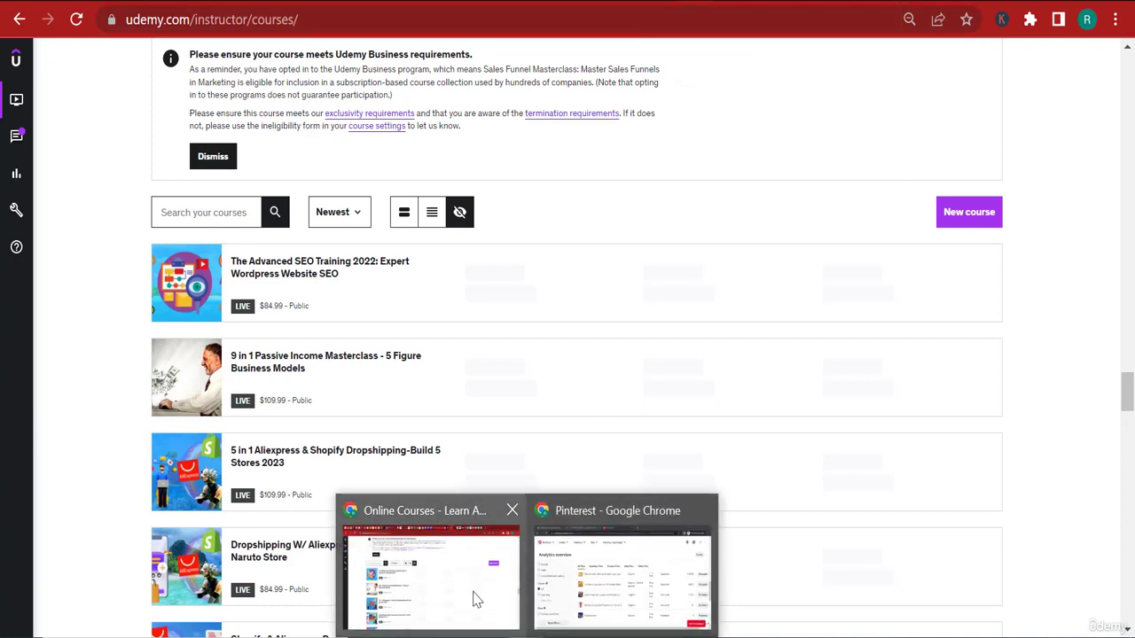
left_click(620, 582)
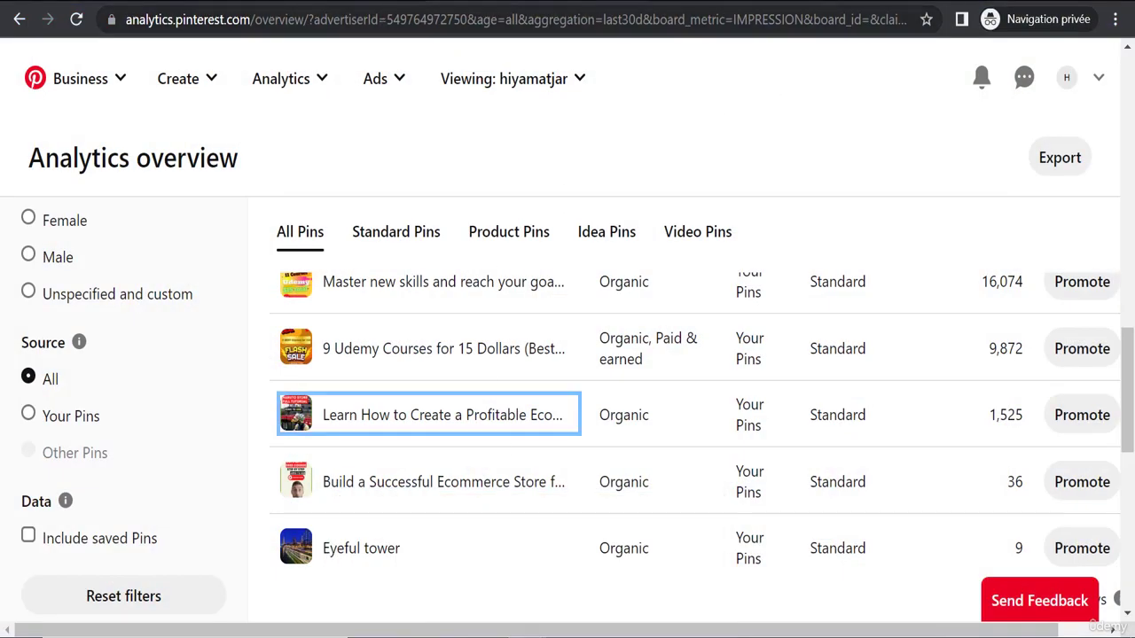
key("ctrl+t")
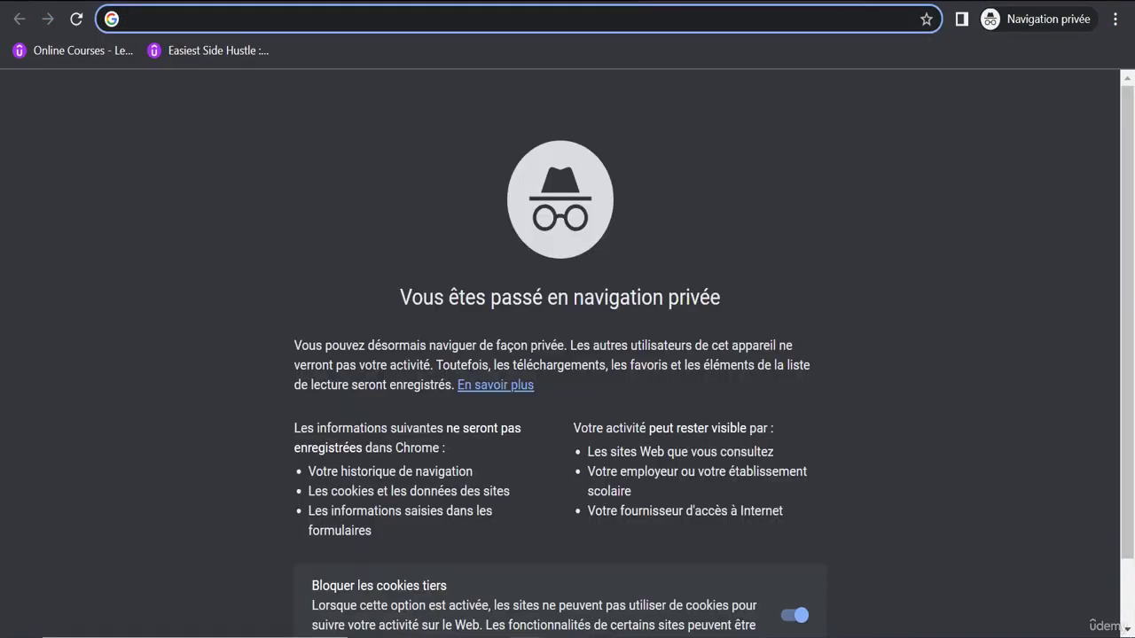
type("udemy.com")
key("Return")
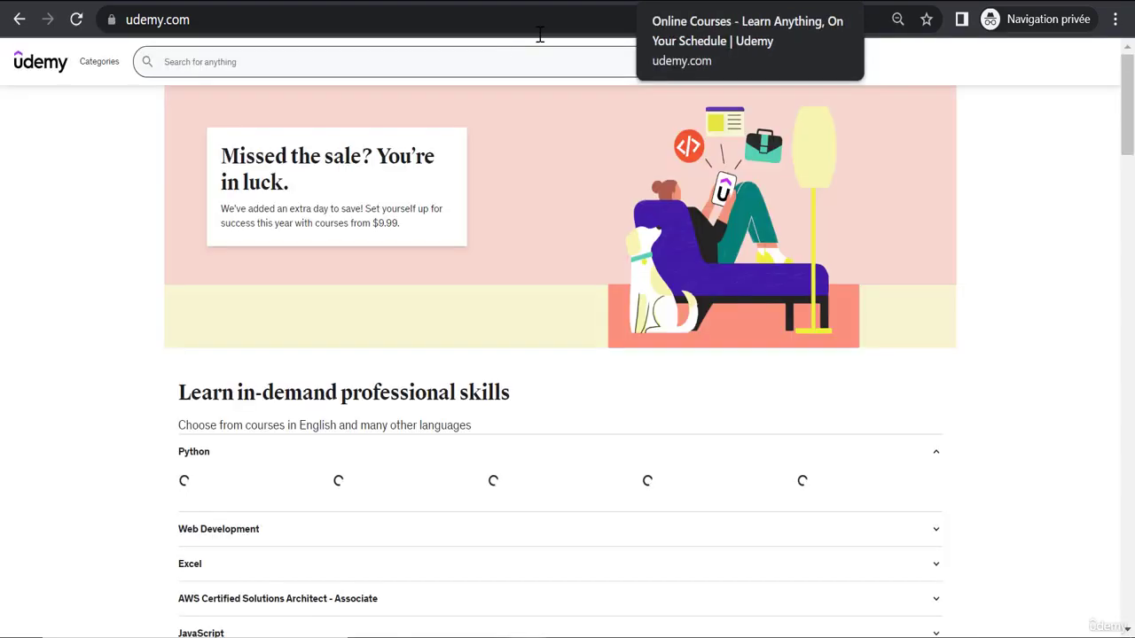
Search Udemy for "passive income gen z".
left_click(467, 59)
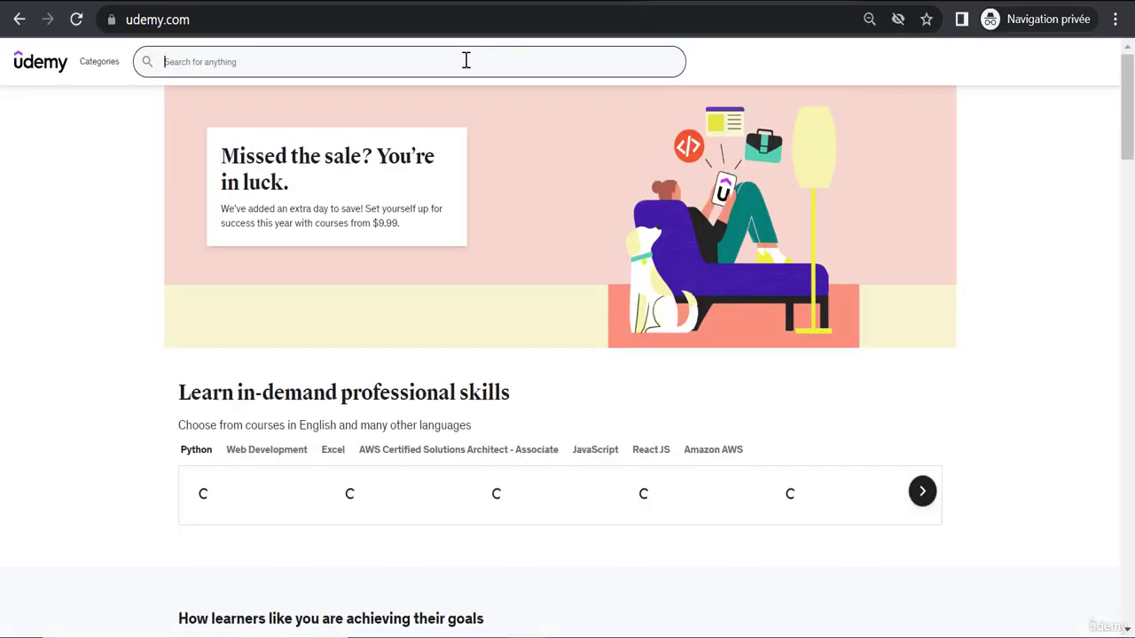
type("passive income")
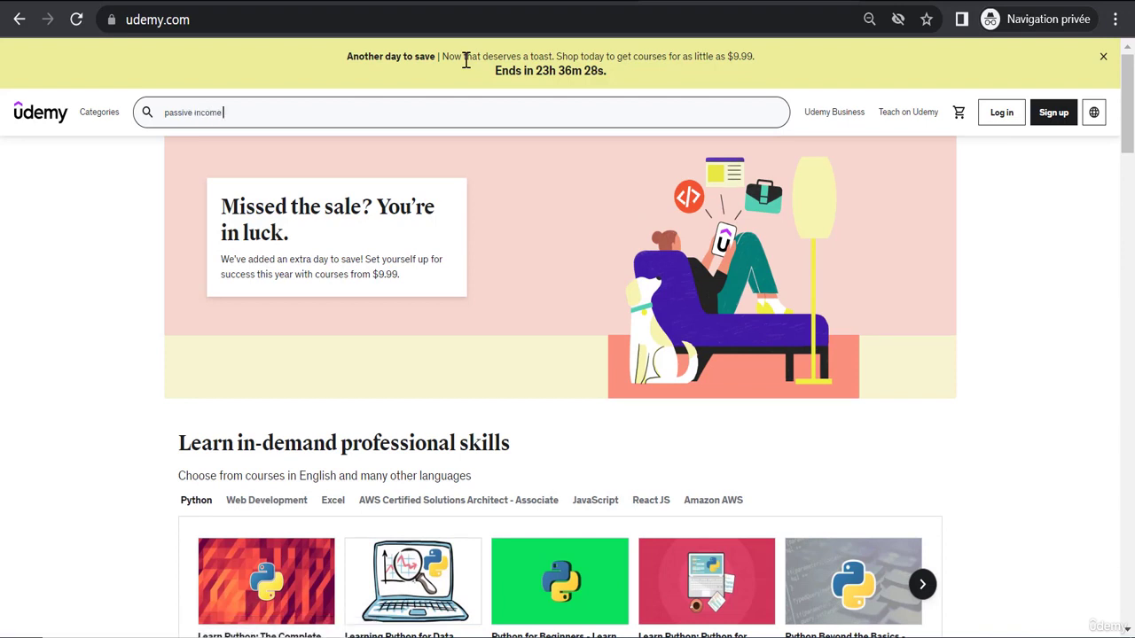
type(" gen z")
key("Return")
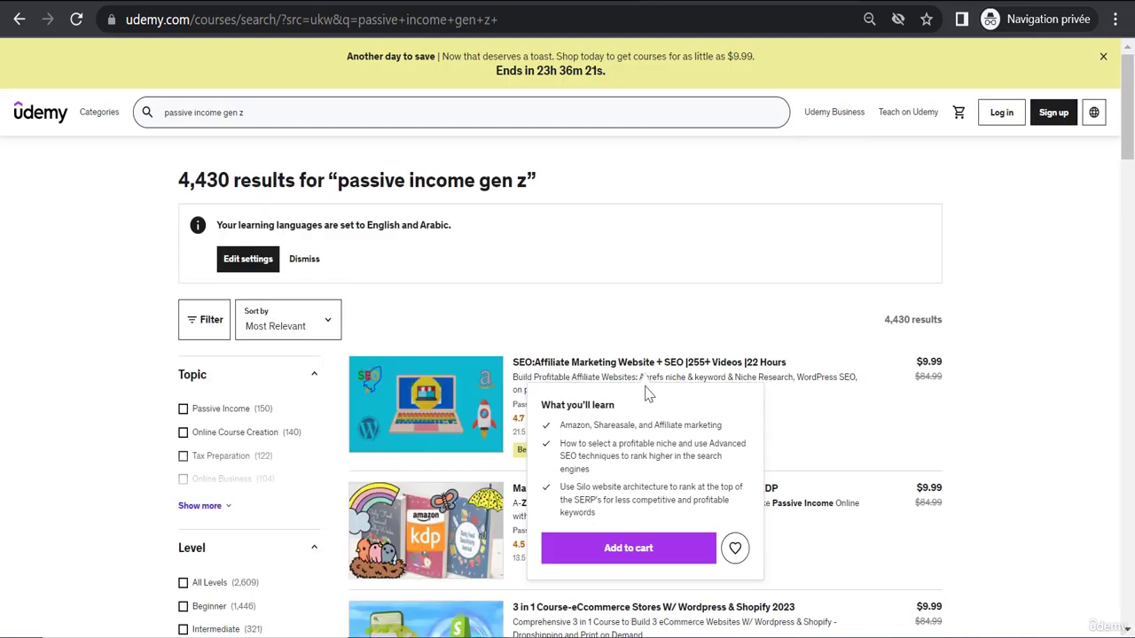
Open the SEO affiliate marketing website course and view its instructor's profile page.
left_click(432, 406)
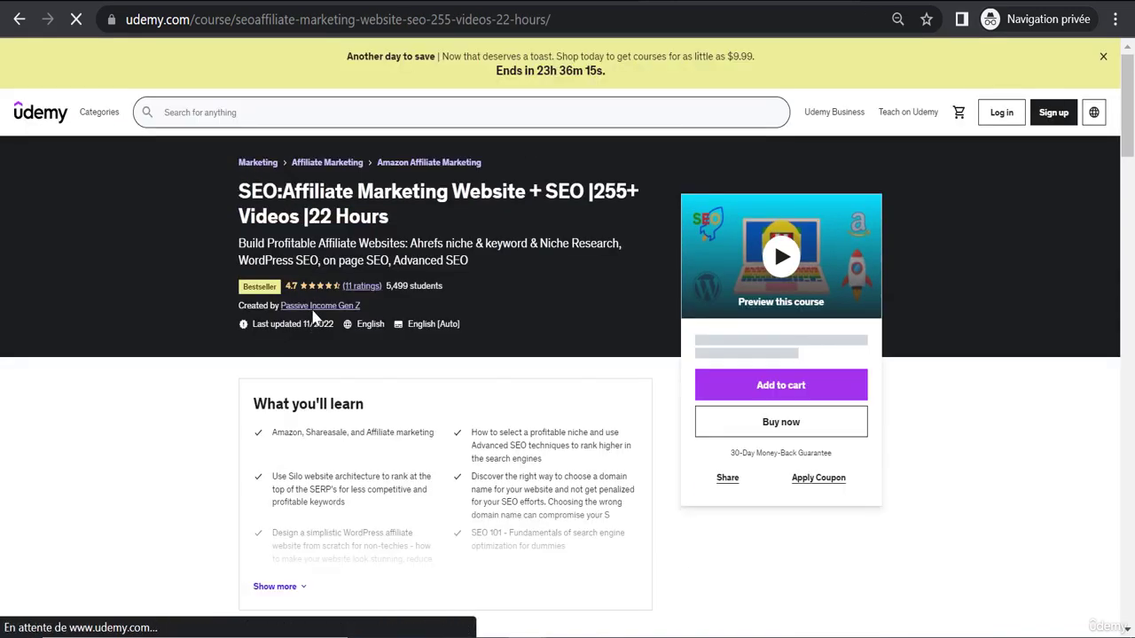
left_click(313, 309)
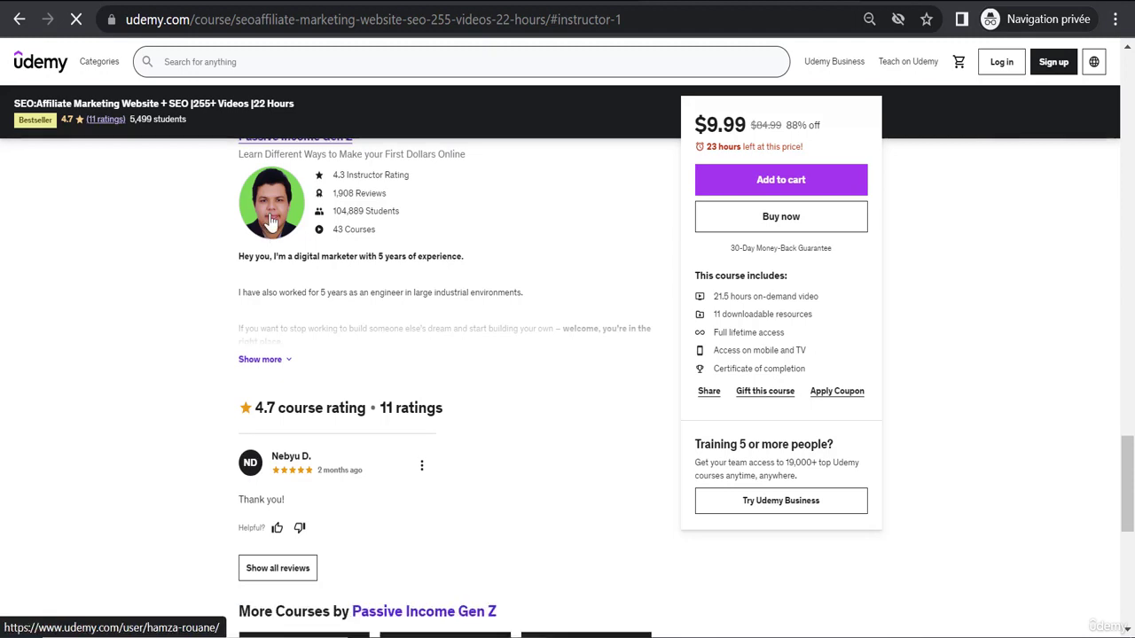
left_click(271, 222)
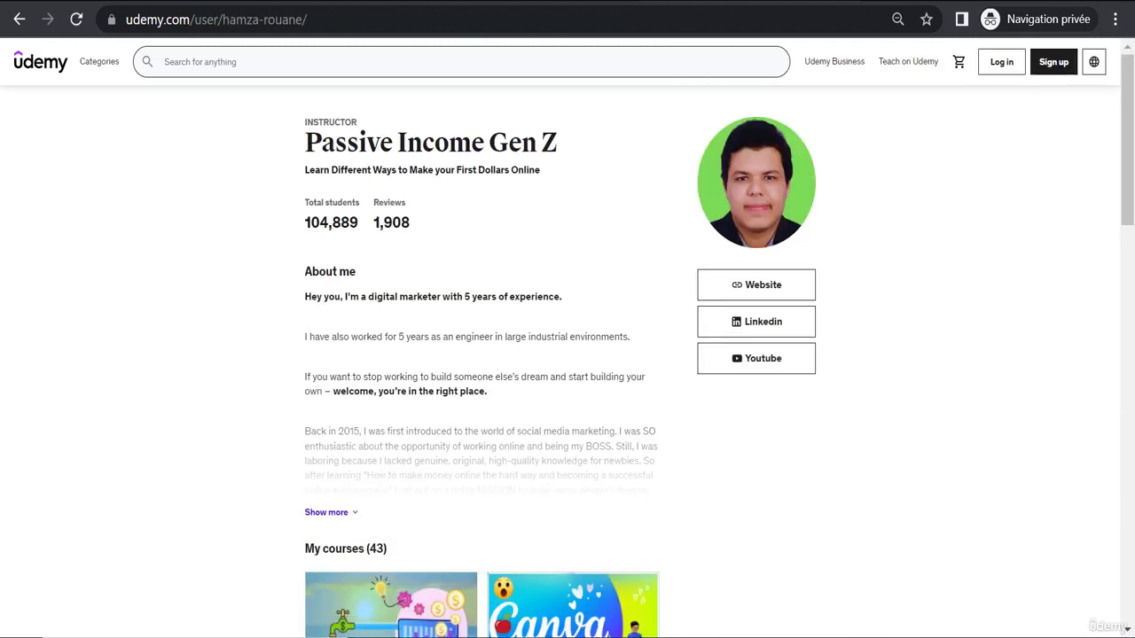
Return to the Udemy instructor dashboard and open the student Q&A for all courses.
left_click(474, 612)
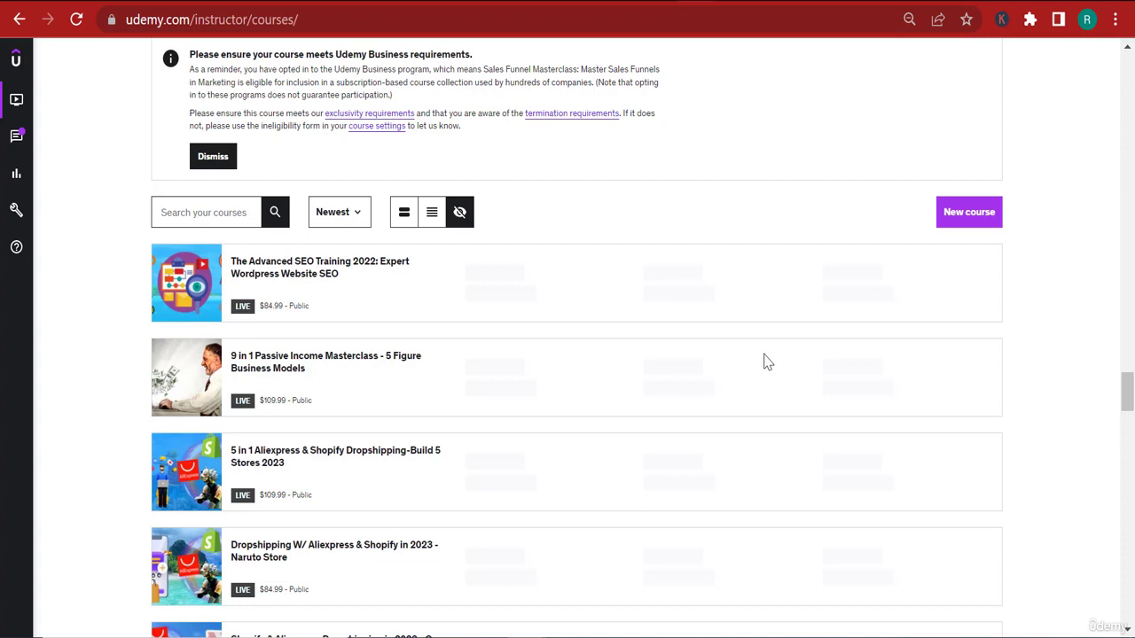
scroll(788, 360, "down", 2)
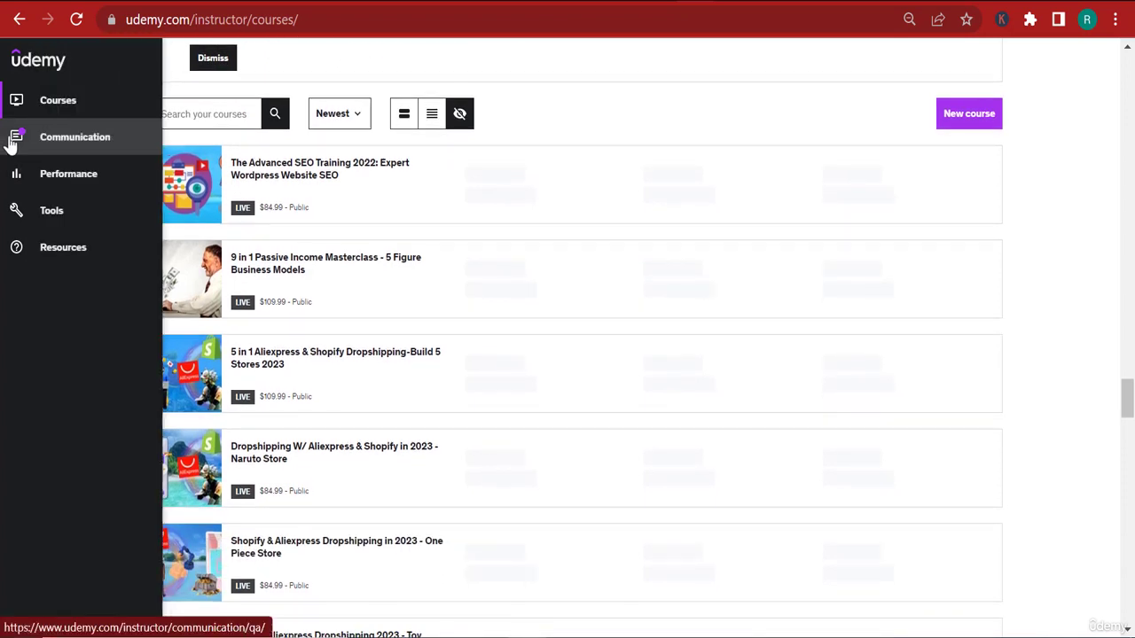
left_click(11, 142)
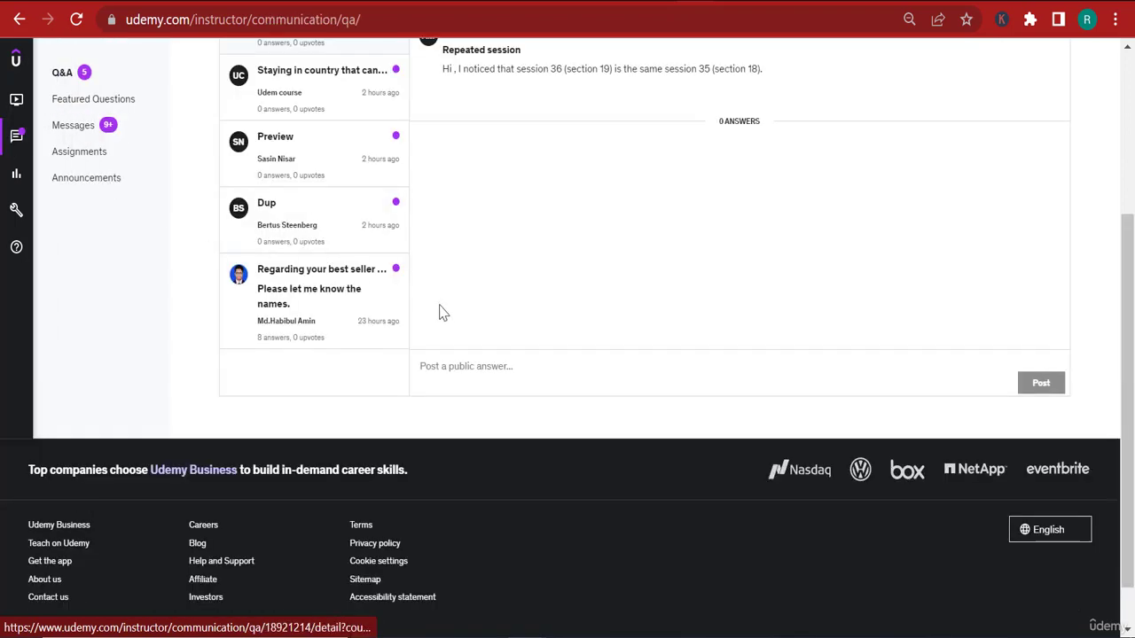
scroll(373, 293, "up", 2)
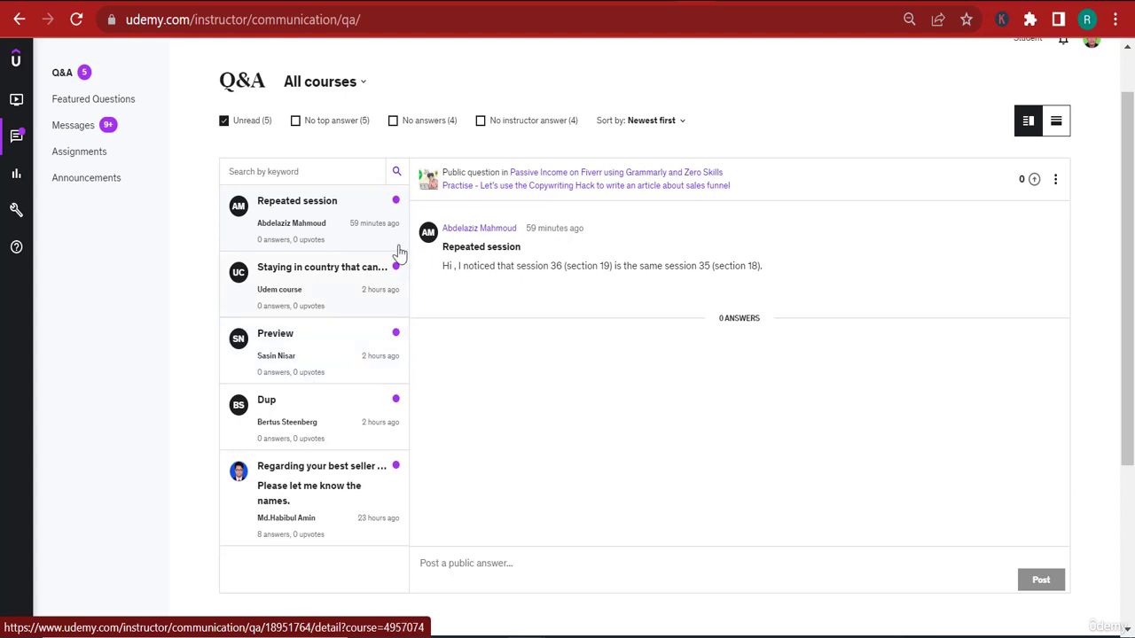
Copy the text of the "Repeated session" student question and switch to the TEST CHAT conversation in ChatGPT.
triple_click(558, 265)
right_click(558, 265)
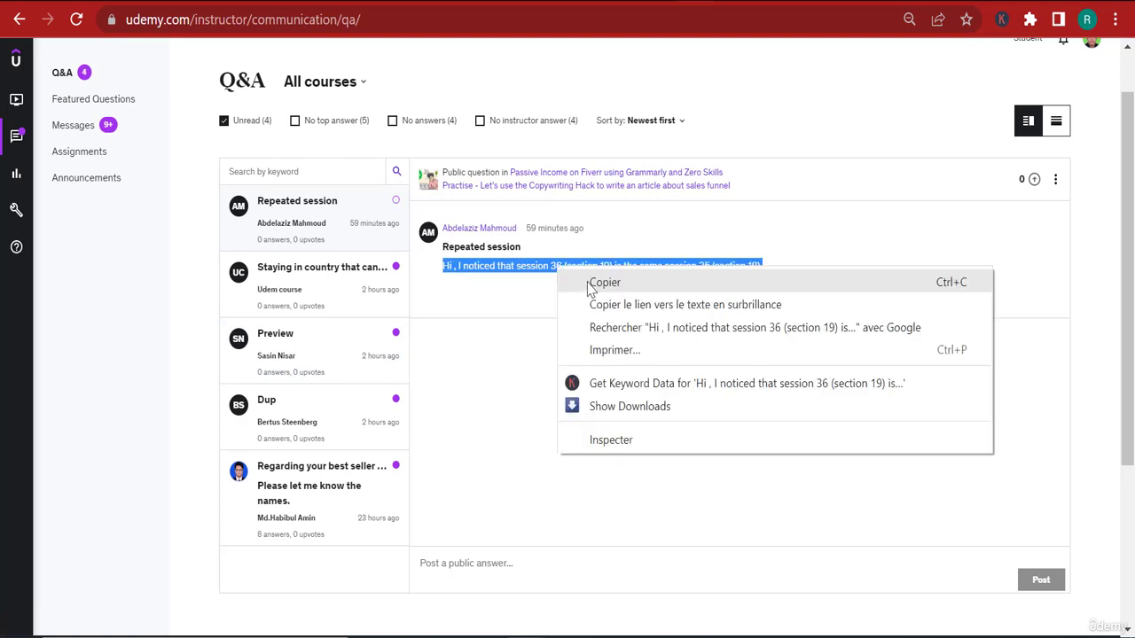
left_click(590, 281)
left_click(762, 2)
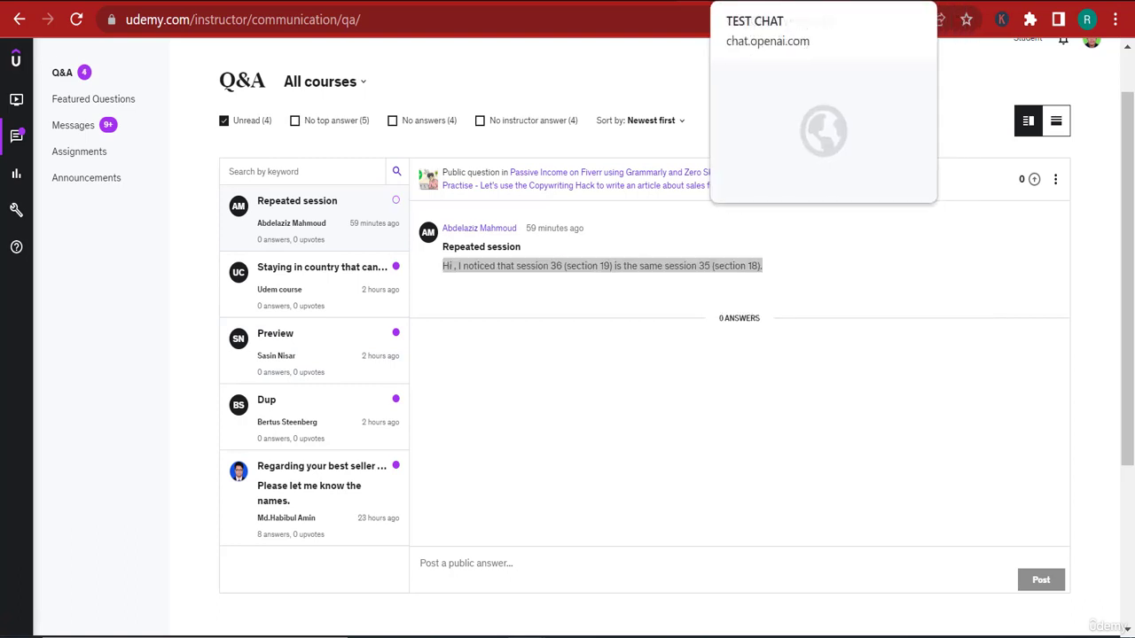
scroll(492, 510, "down", 1)
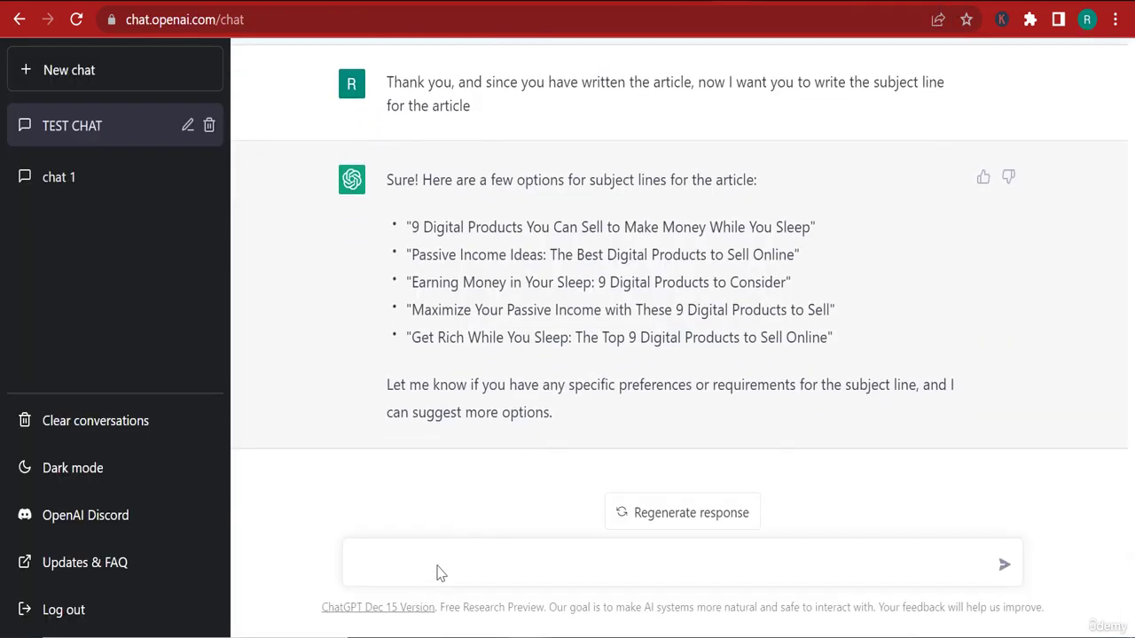
Ask ChatGPT "How can I apologize for this mistake", followed by the copied student question about sessions 35 and 36 in quotation marks.
left_click(457, 553)
type("How can I apologize for this mistake ")
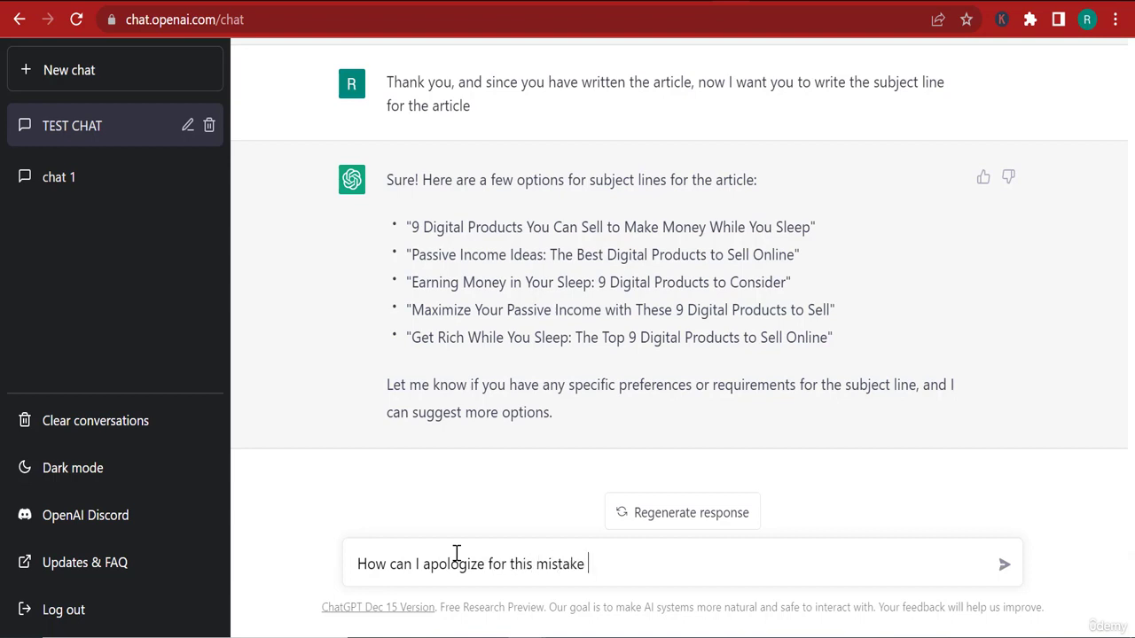
type("\"")
key("ctrl+v")
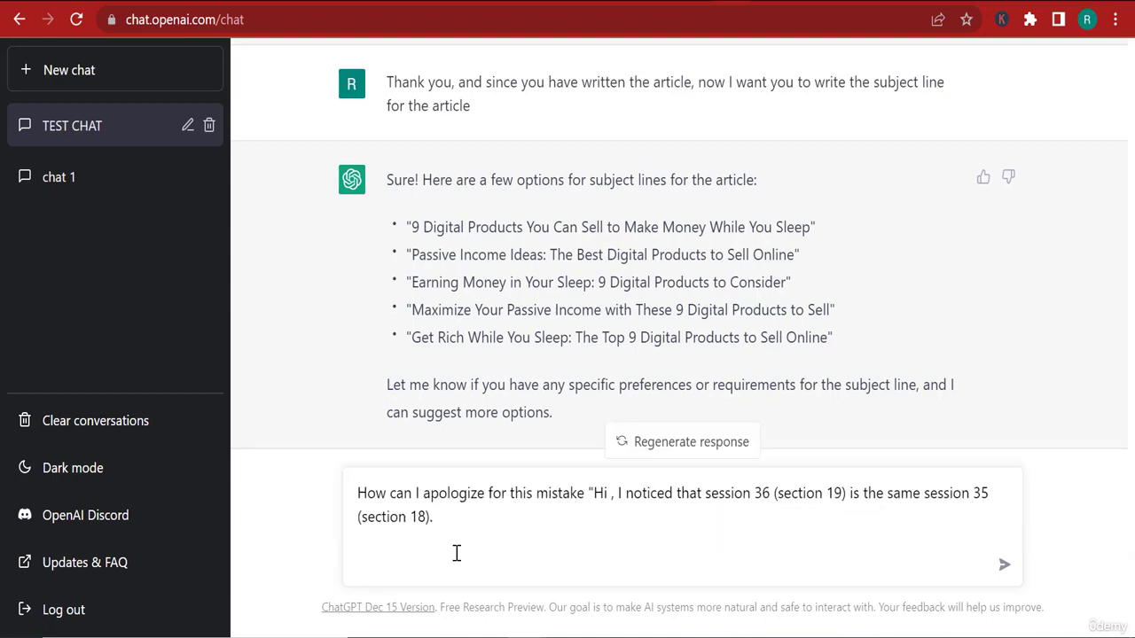
key("BackSpace")
key("BackSpace")
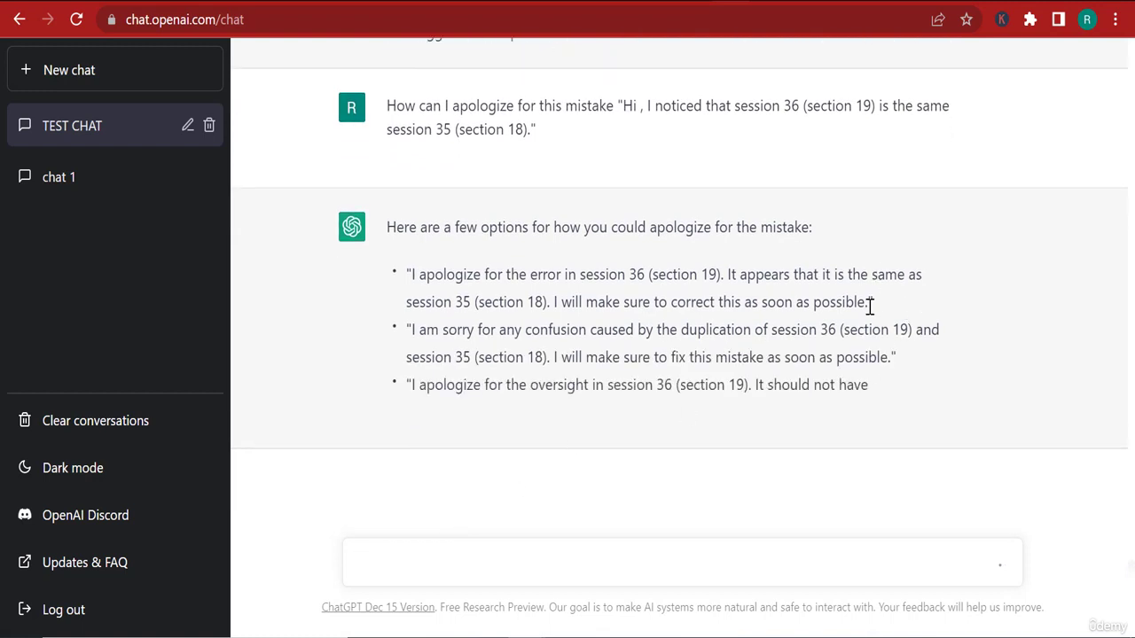
Copy the first suggested apology, without its quotation marks, and switch to the Udemy Q&A page.
left_click_drag(869, 275, 410, 249)
right_click(415, 250)
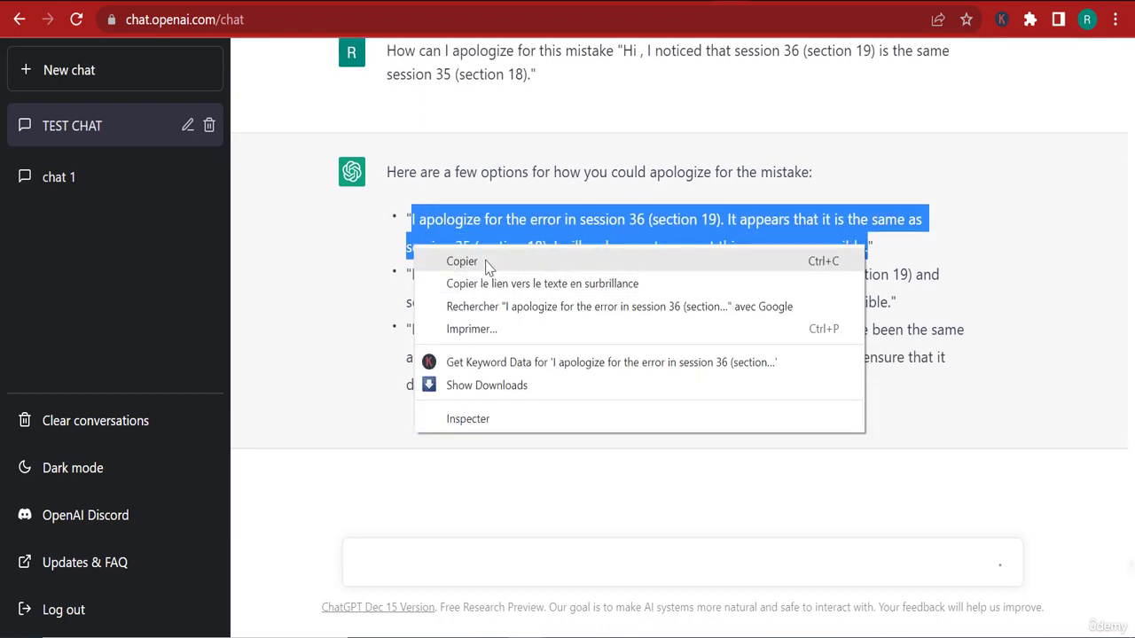
left_click(486, 261)
key("alt+Tab")
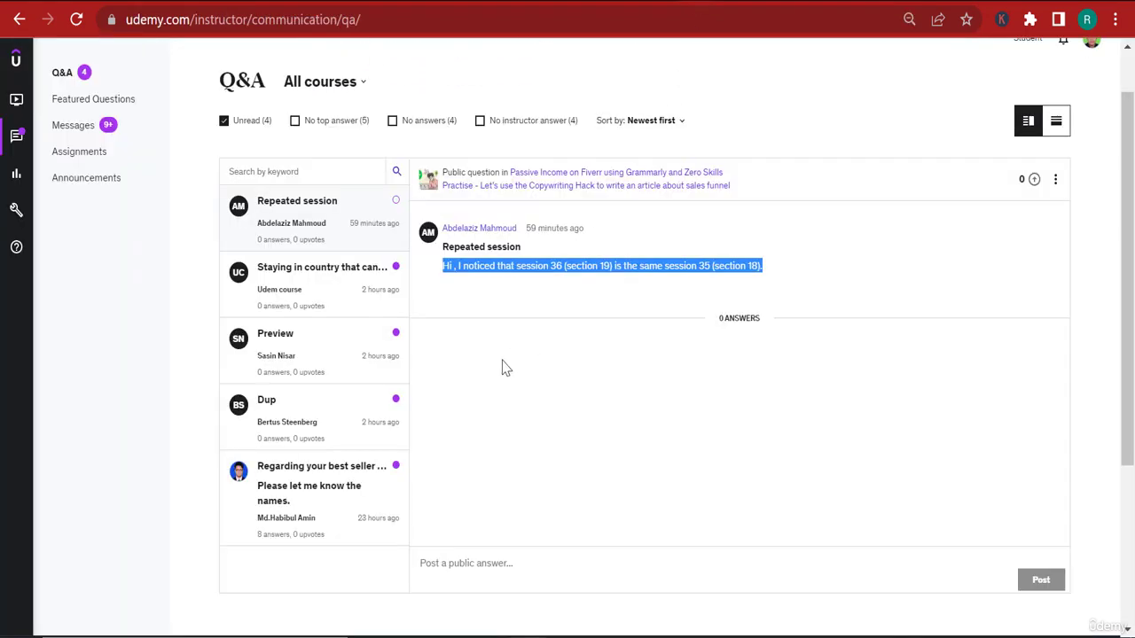
Post the copied apology as a public answer to the "Repeated session" question.
left_click(491, 556)
key("ctrl+v")
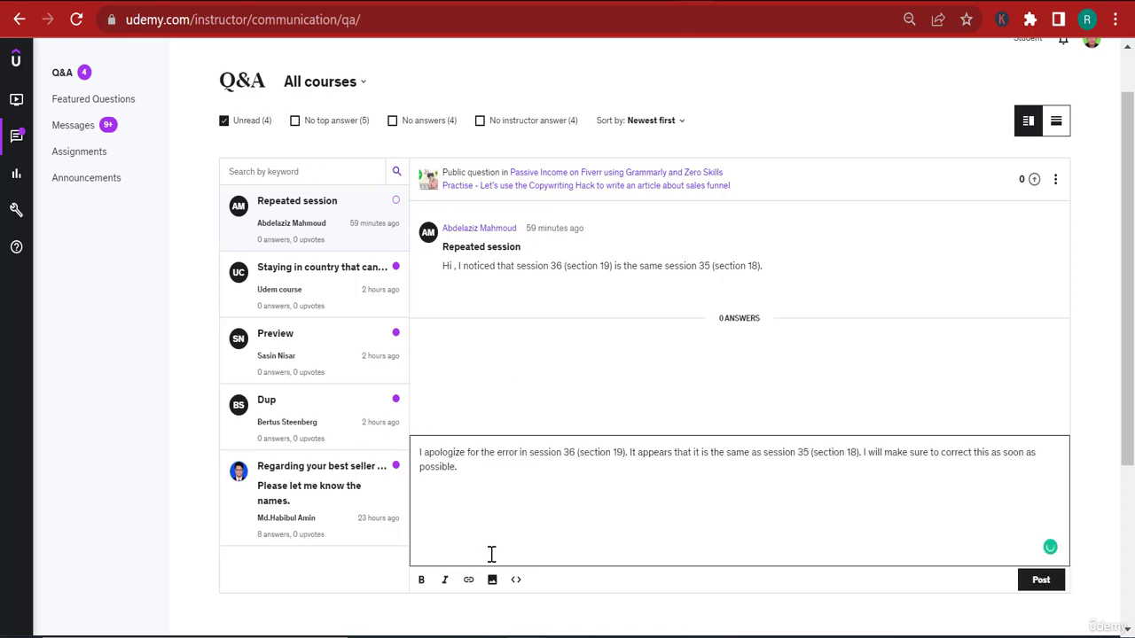
left_click(1037, 584)
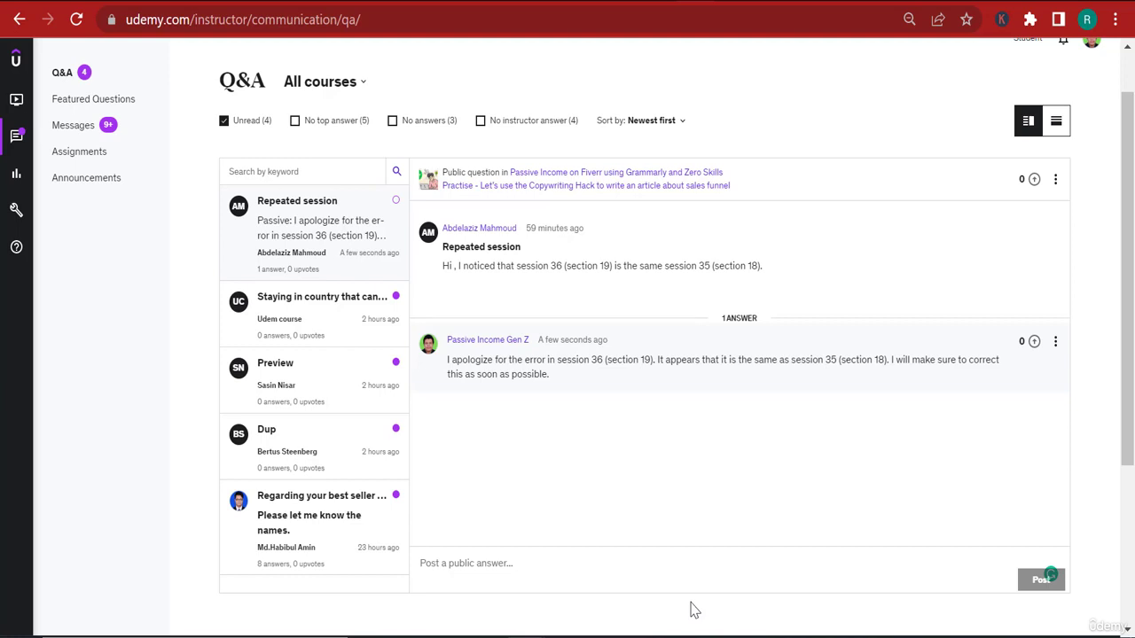
Open the instructor Announcements page and switch to the PowerPoint presentation with the numbered copywriting questions.
mouse_move(47, 177)
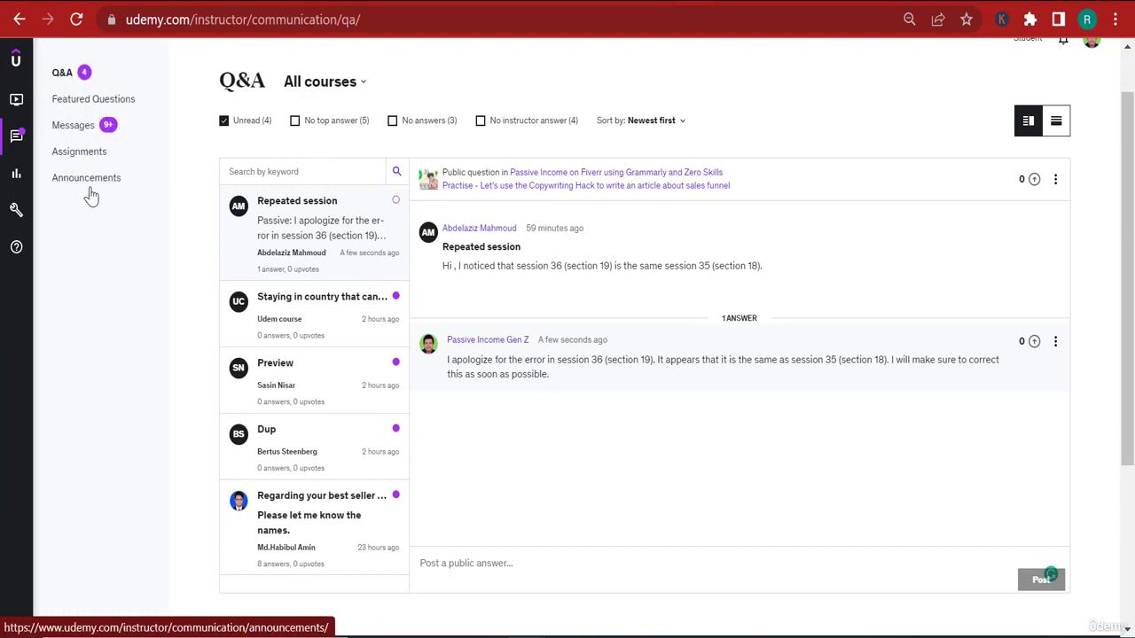
left_click(89, 178)
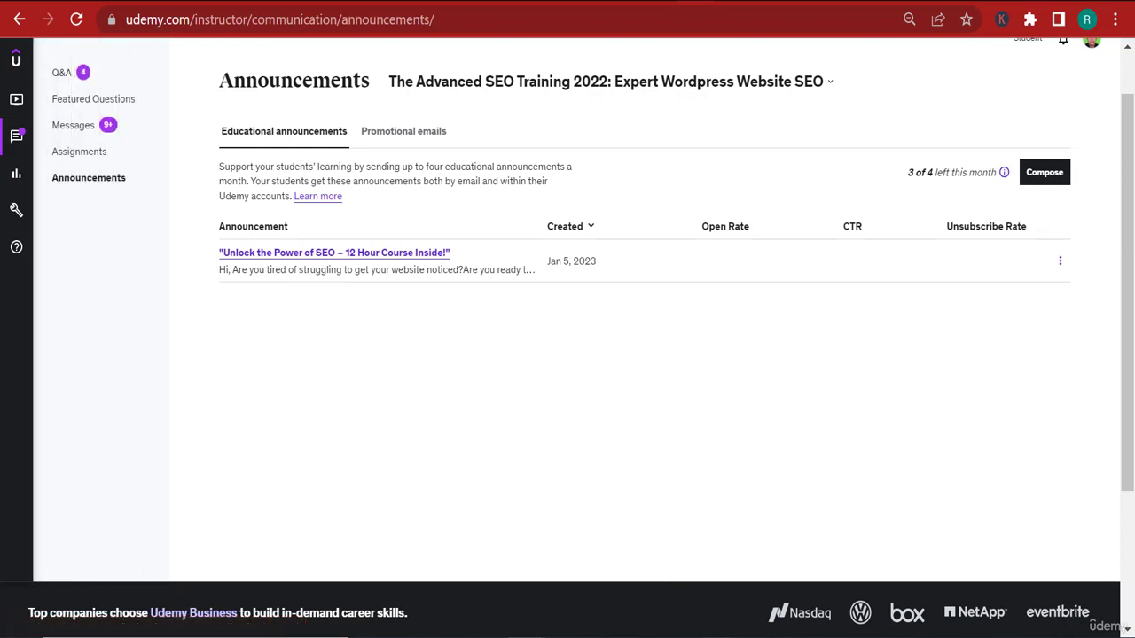
mouse_move(715, 637)
left_click(785, 596)
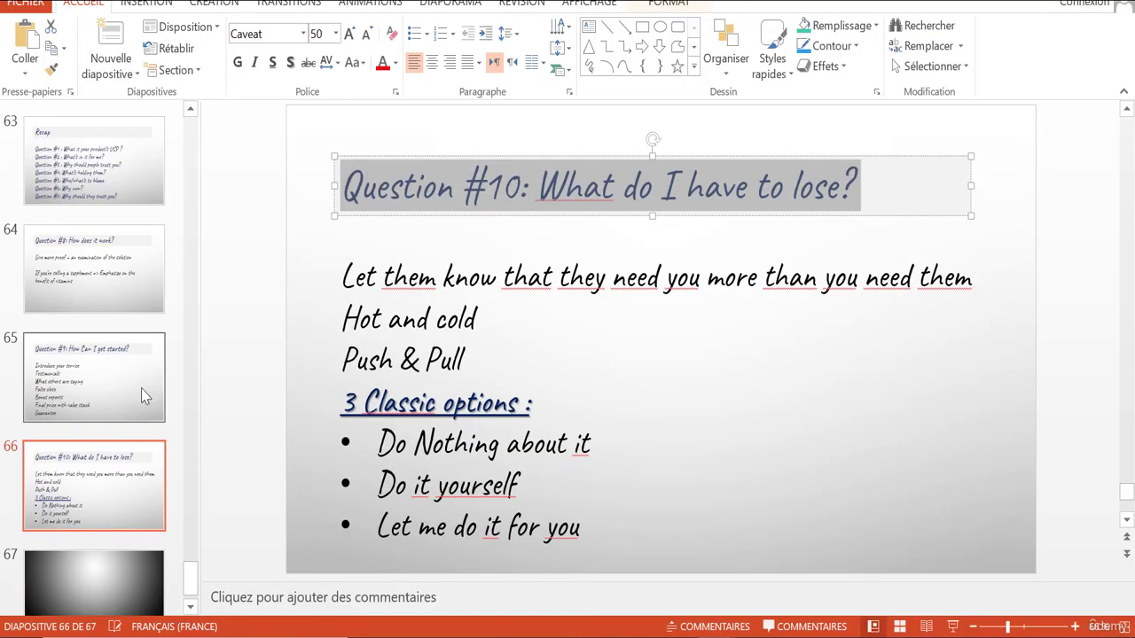
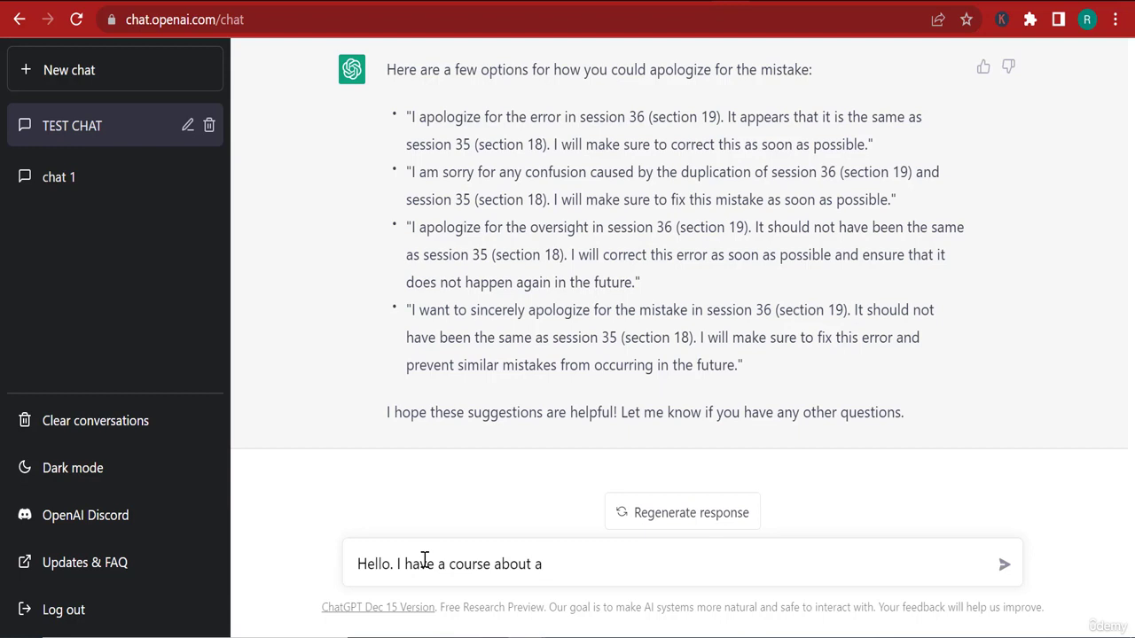
Continue the course prompt in ChatGPT with "amazon affiliate marketing SEO on Udemy. The course is 12 Hours and I want you to".
type("mazon affilia")
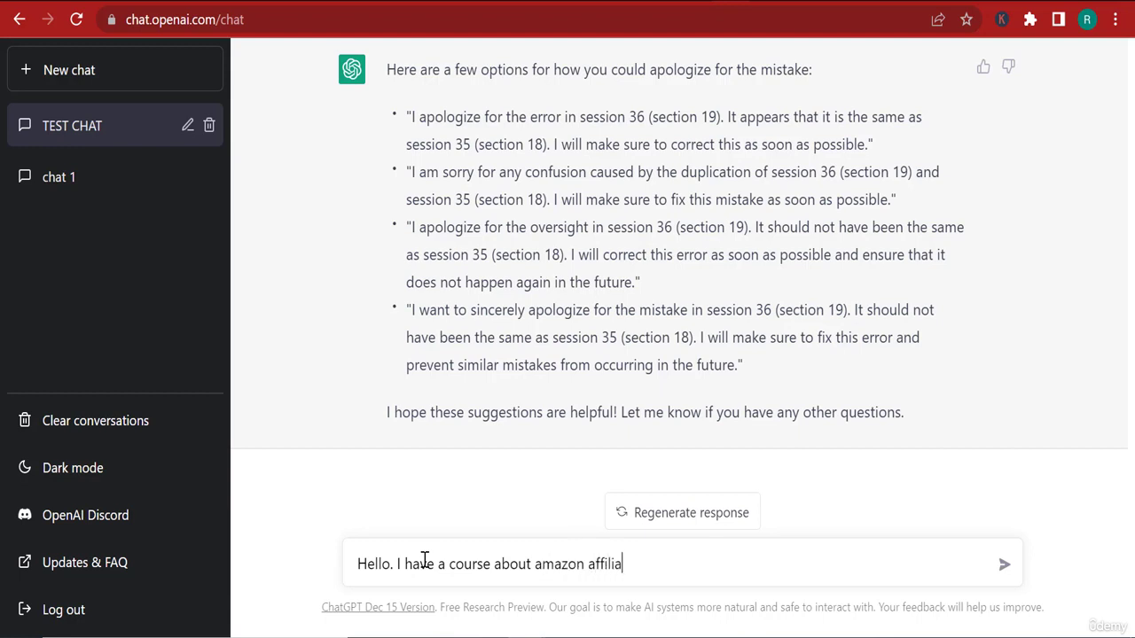
type("te marketing")
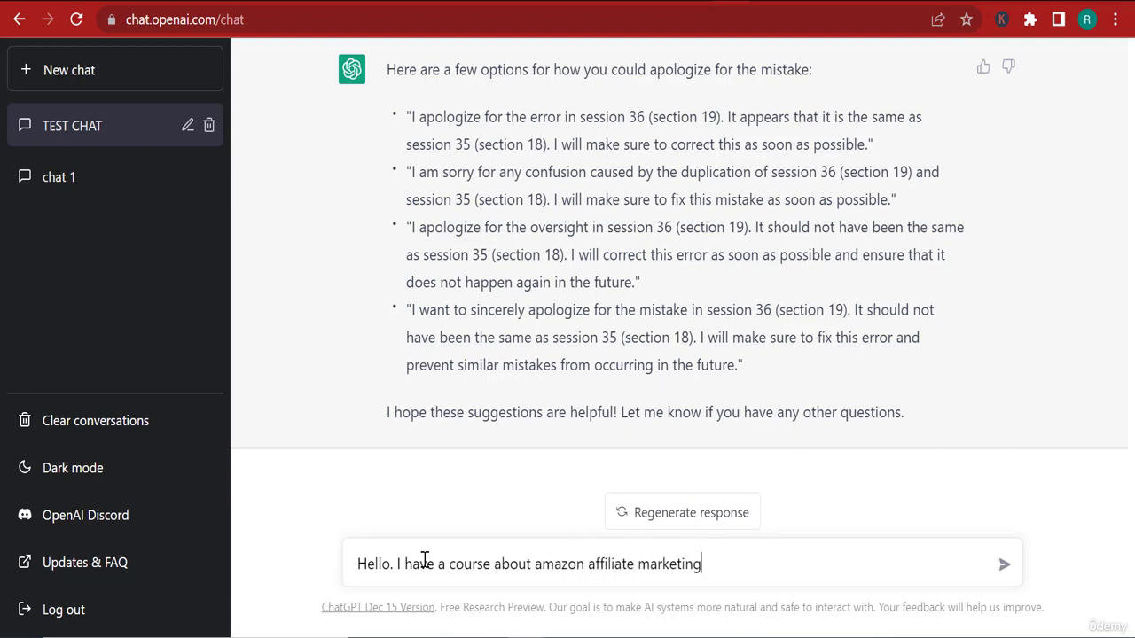
type(" SEO on Udem")
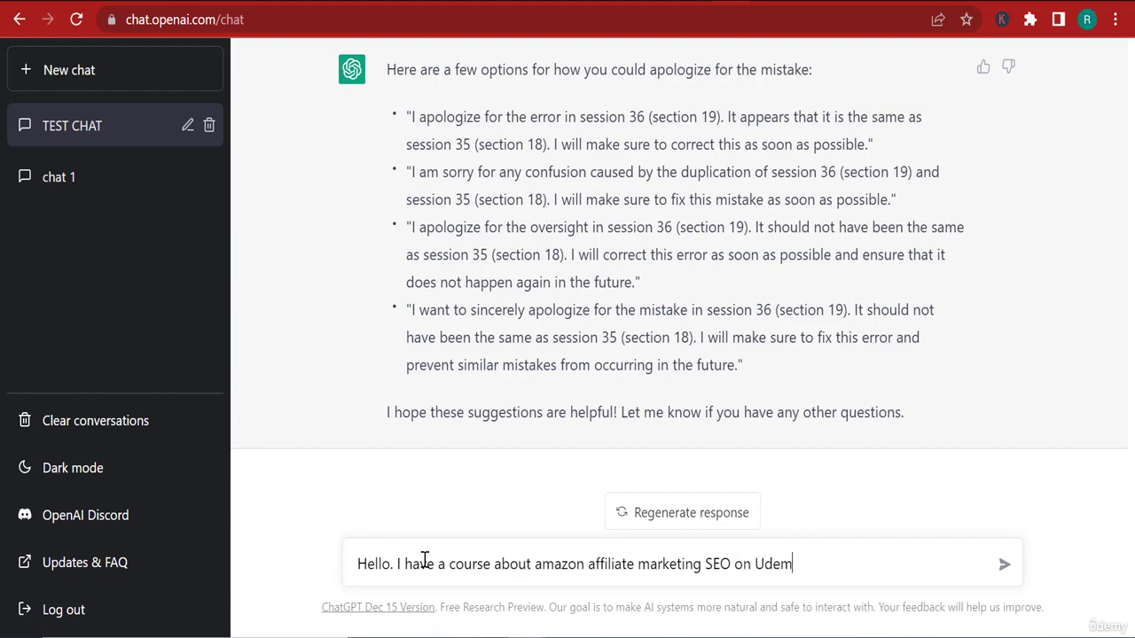
type("y. The course is 1")
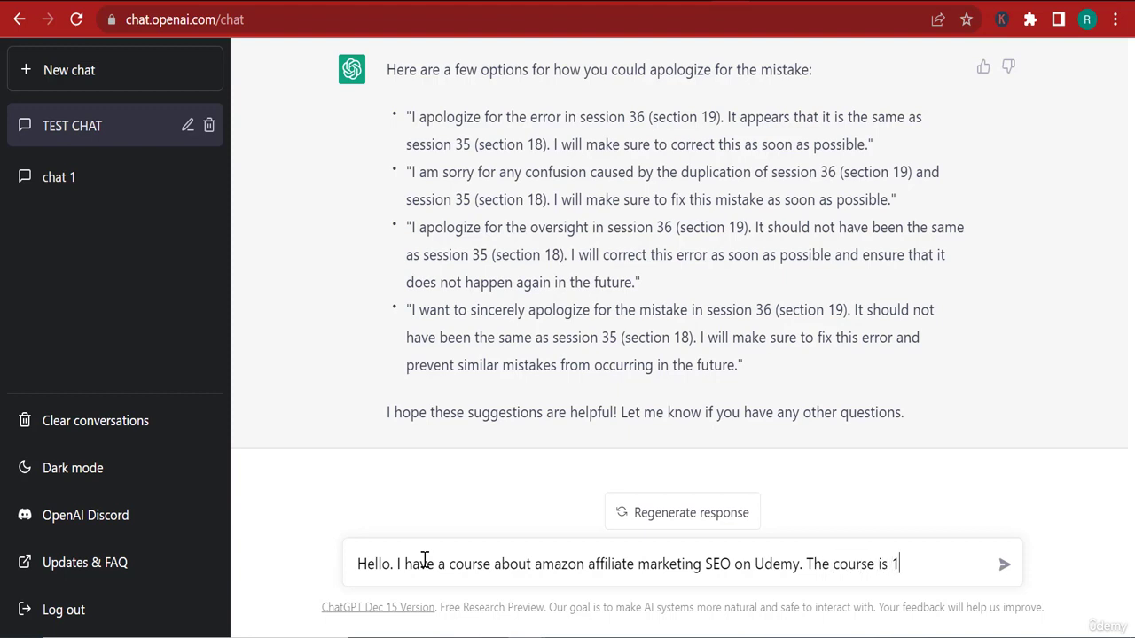
type("2 Hours and I want you to wrie")
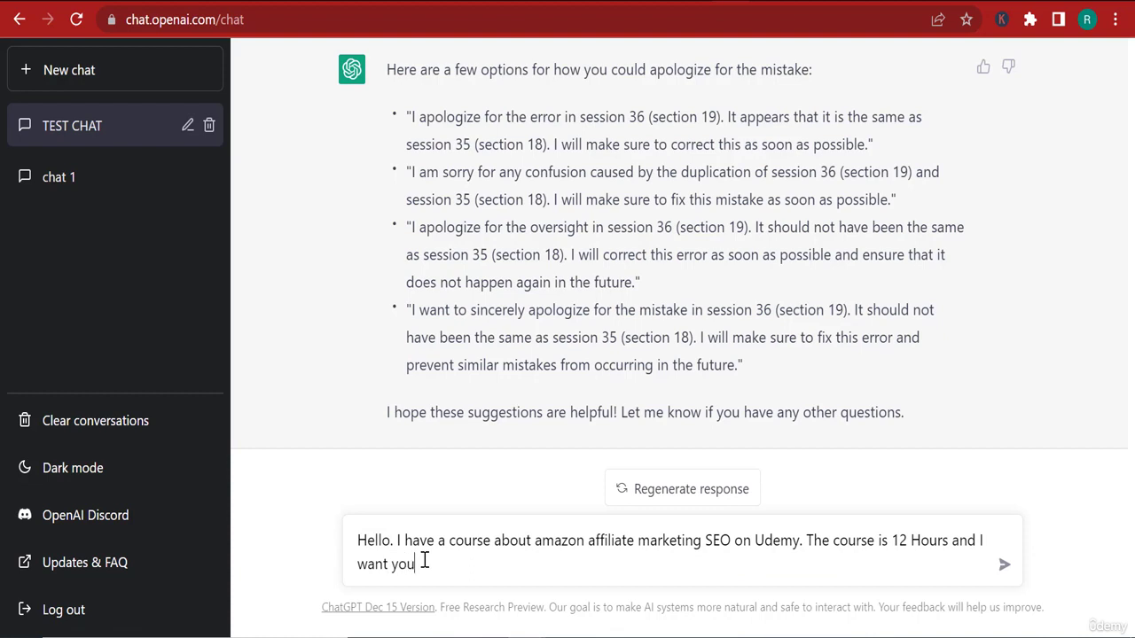
Add the email request "write an email that I can send to my students to" to the prompt.
key("BackSpace")
type("te a promot")
key("BackSpace")
key("BackSpace")
key("BackSpace")
type("email th")
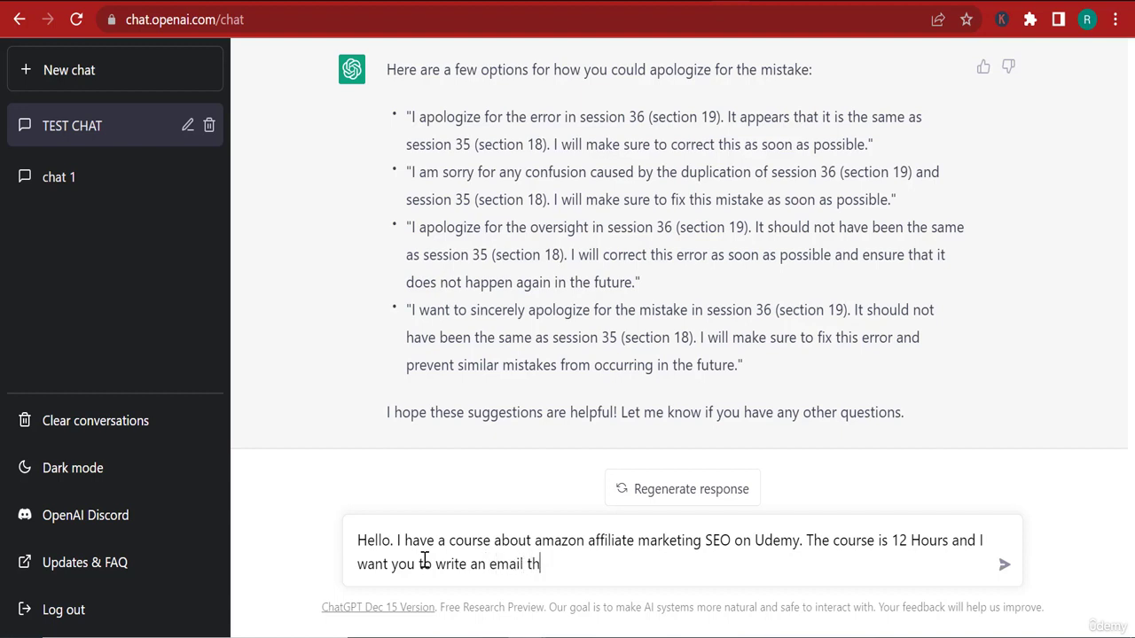
type("at I can send to my stud")
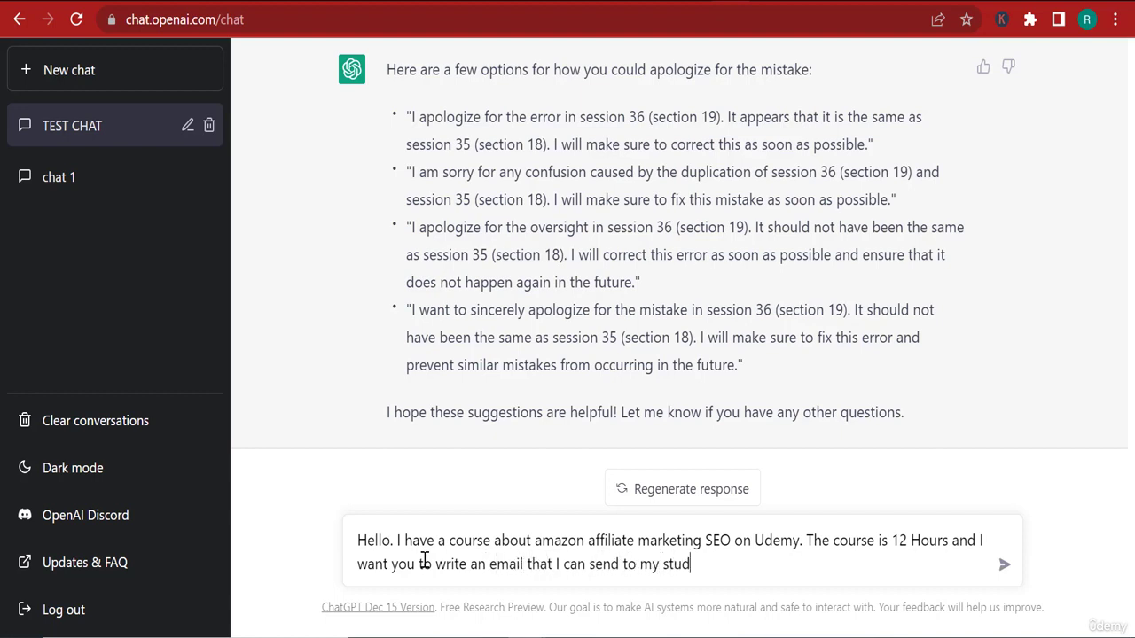
type("ents to reingg")
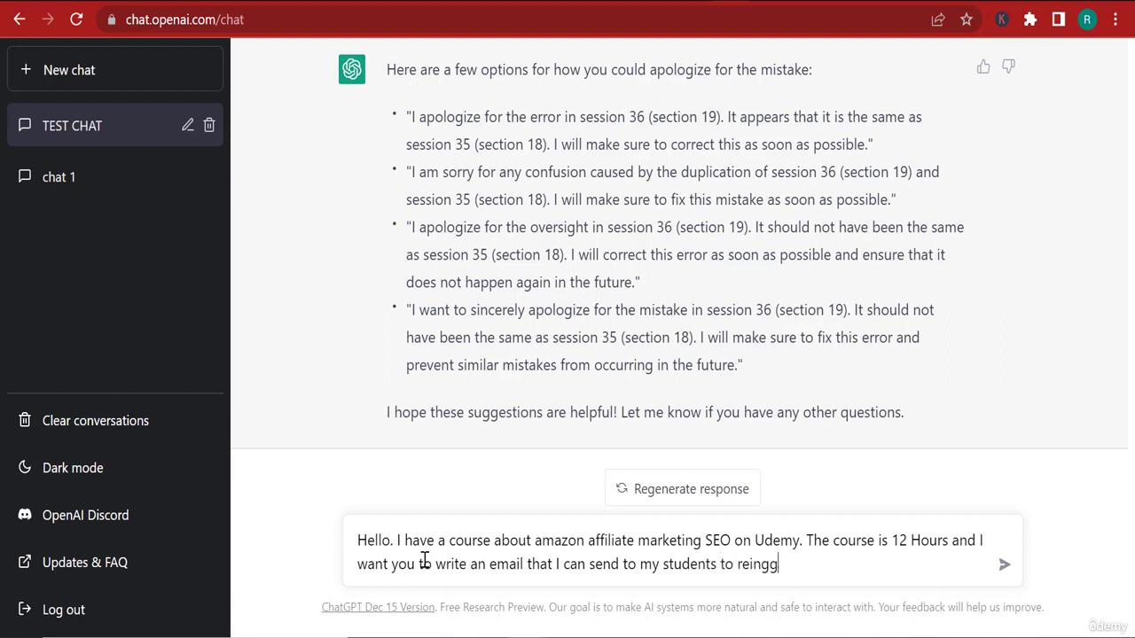
Continue the prompt with "reingage with them and to send them back to the course. So that they".
key("BackSpace")
type("age with theme an")
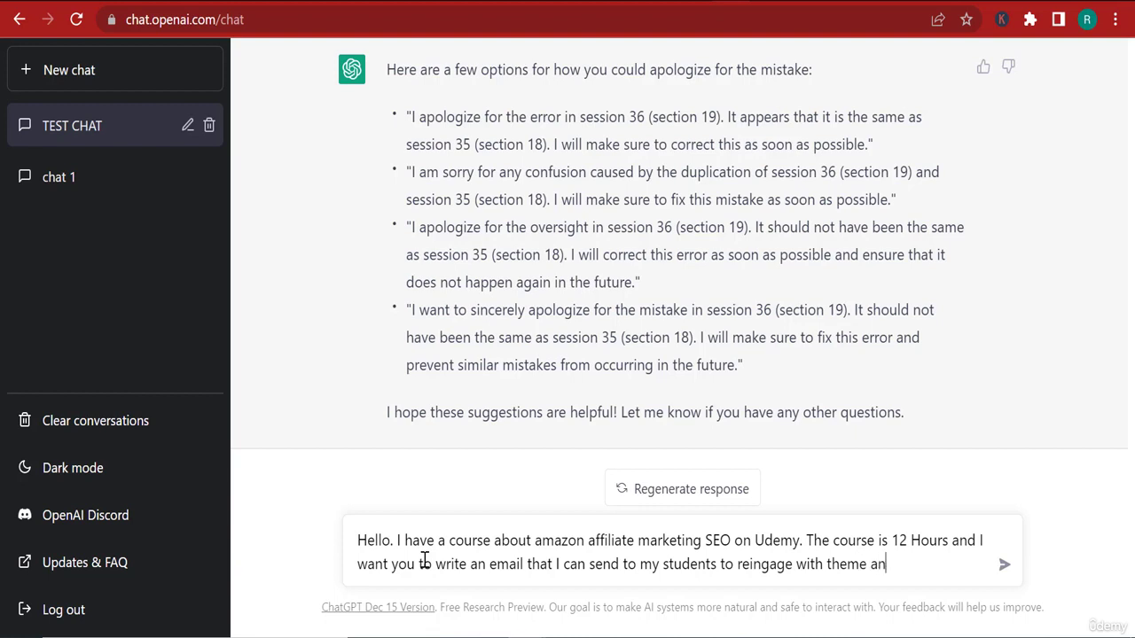
key("BackSpace")
key("BackSpace")
type("and to send th")
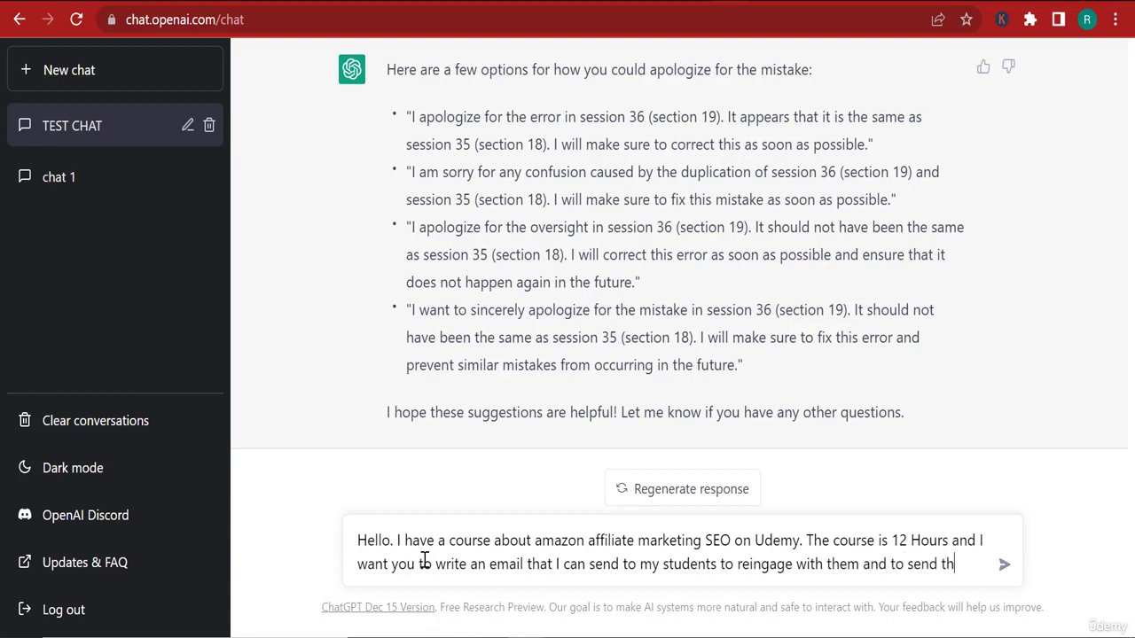
type("em back to th")
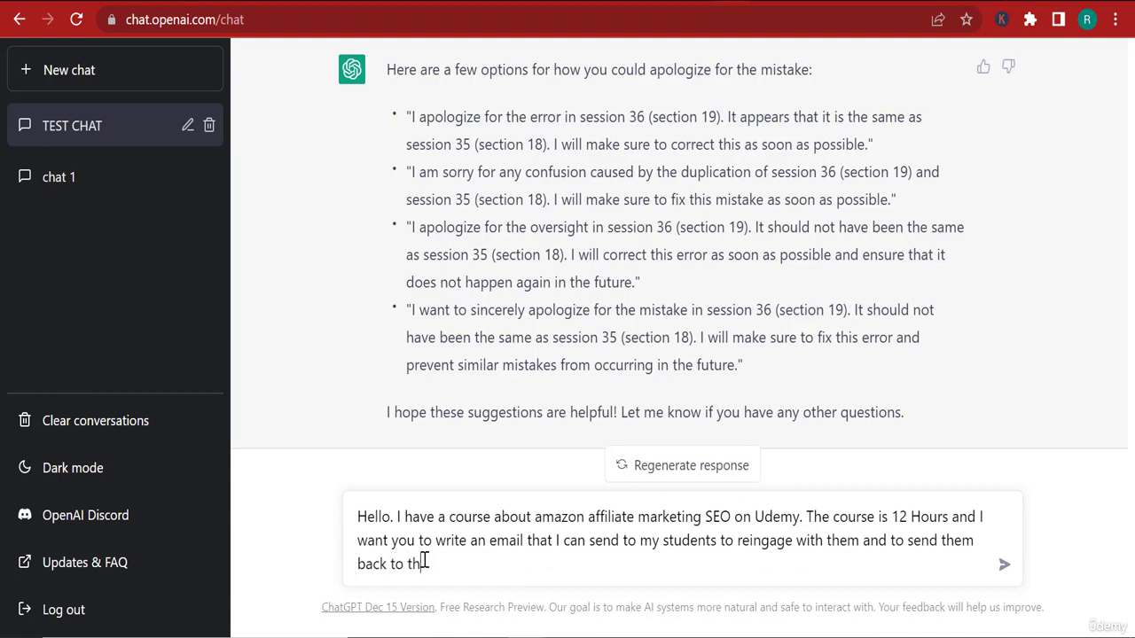
type("e course. So that they")
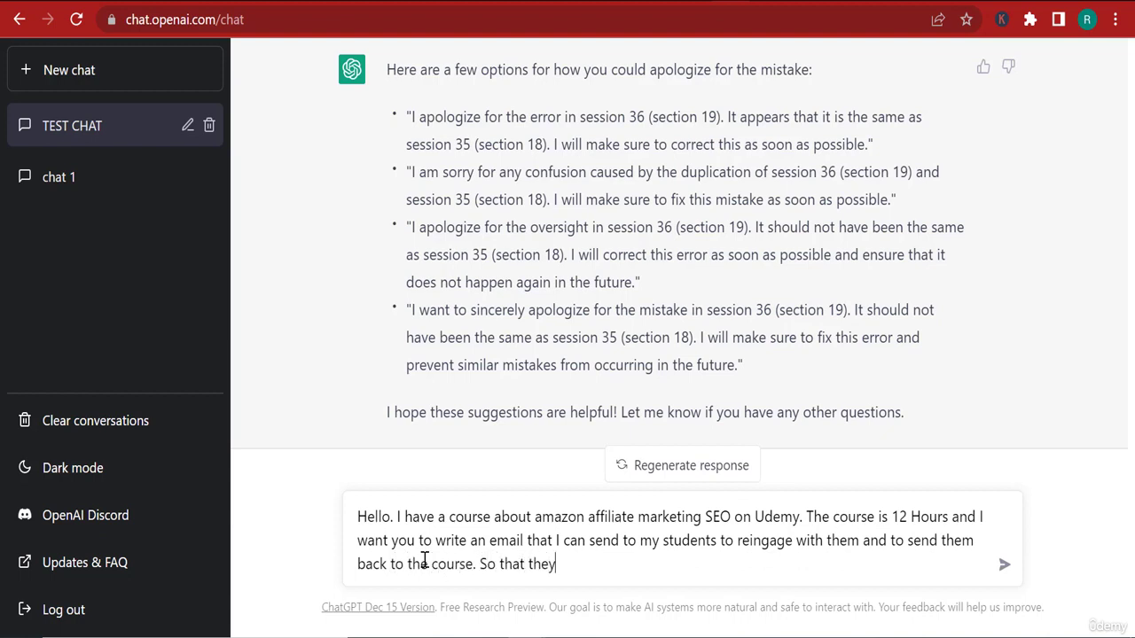
Continue the prompt with "can watch and leave reviews. My course is a best in class course and it contains 10 Different chapters".
type(" can watch and leave rr")
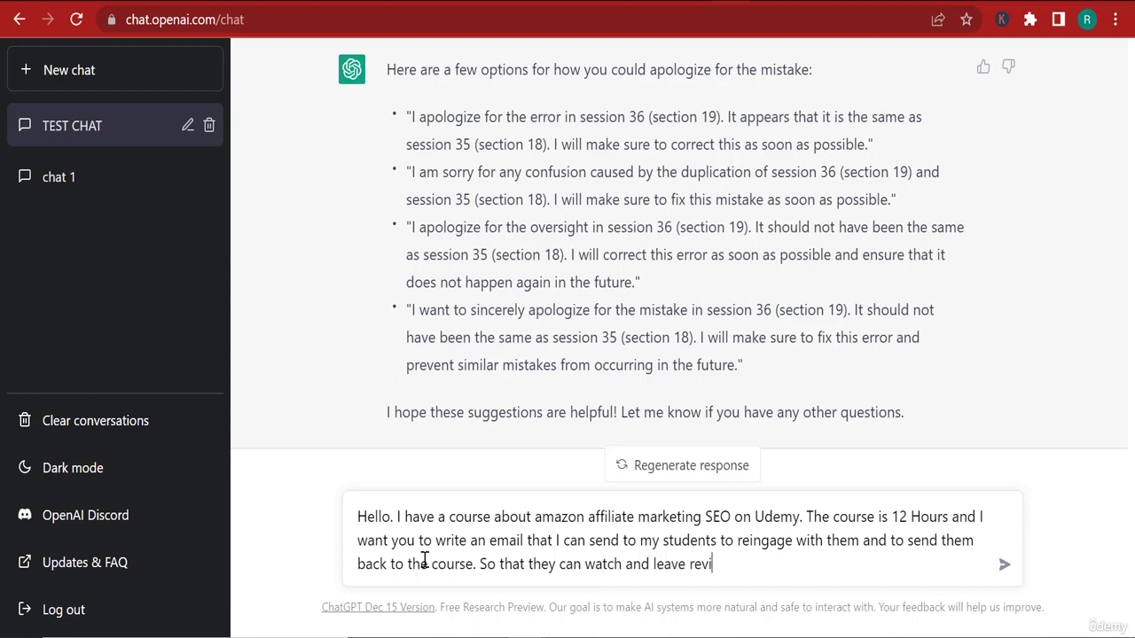
type("ews. My course is a be")
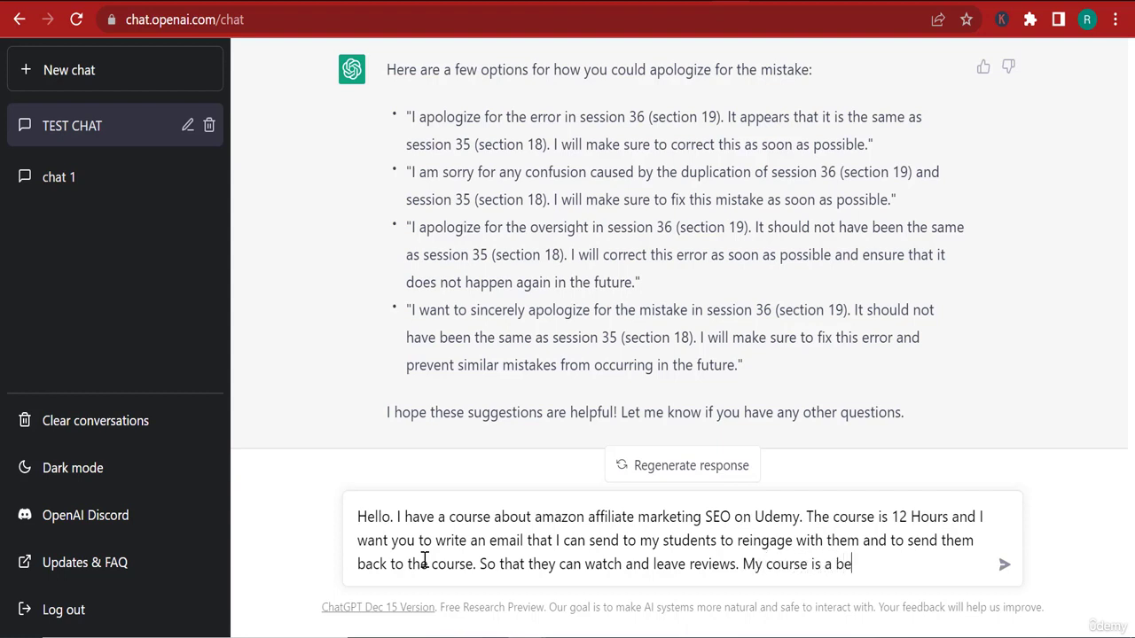
type("st in class course and it contra")
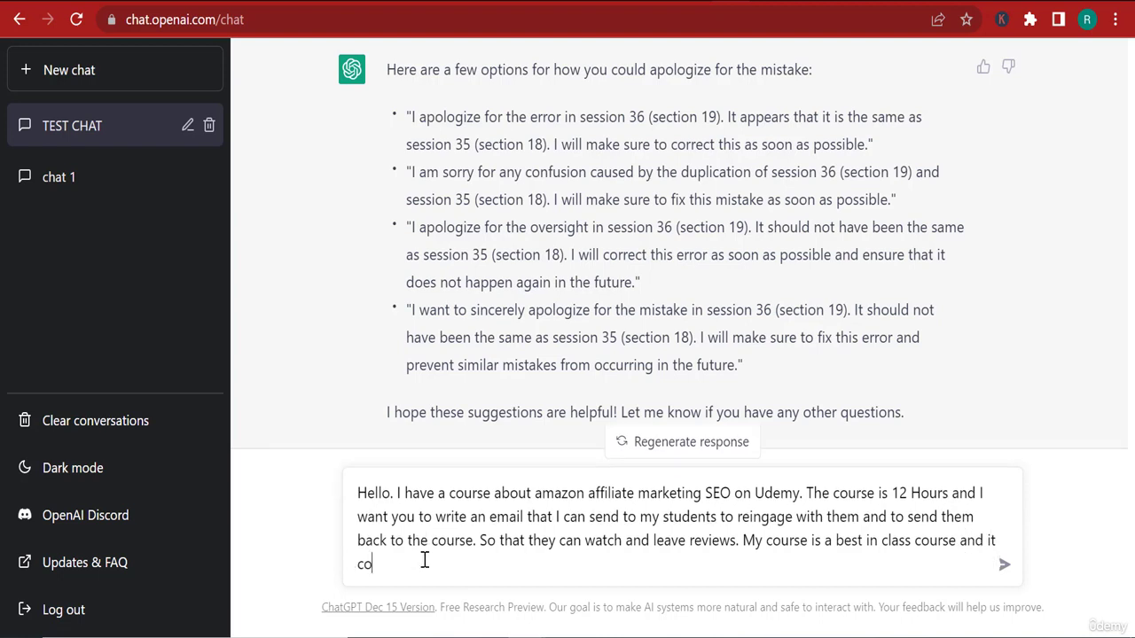
type("i")
key("BackSpace")
key("BackSpace")
type("ains 10 Differen")
key("BackSpace")
type("ent chapter")
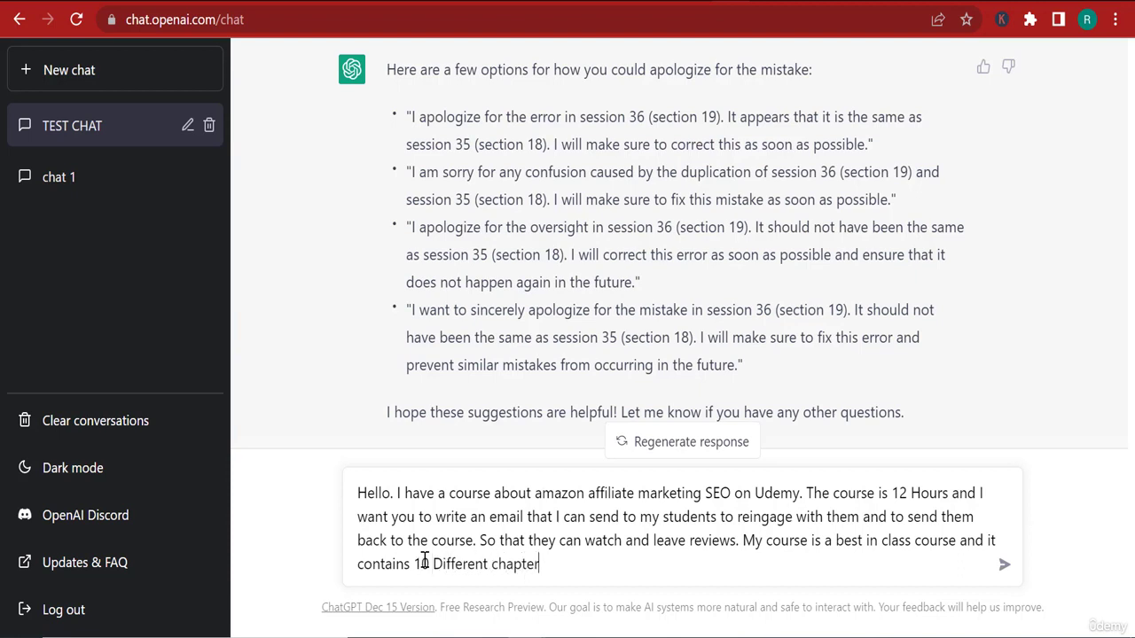
Extend the course description in the prompt with ", and it teaches people to go from SEO zero to hero in".
type("s  and it teaches pep")
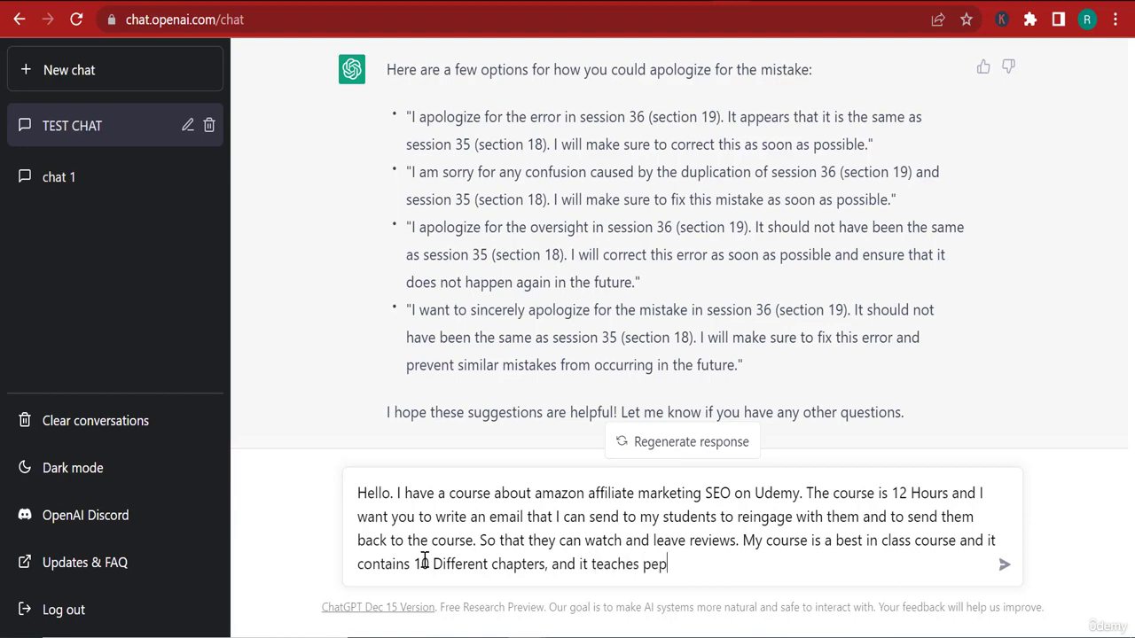
key("BackSpace")
type("ople to go from SEO ")
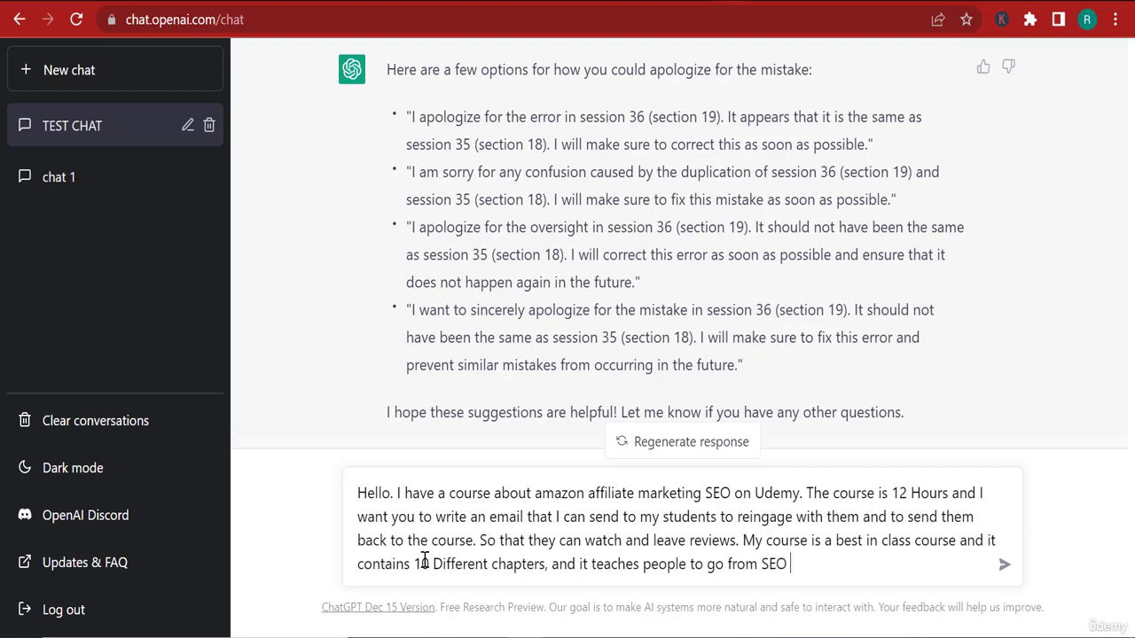
type("zero to ghe")
key("BackSpace")
key("BackSpace")
key("BackSpace")
type("hero in")
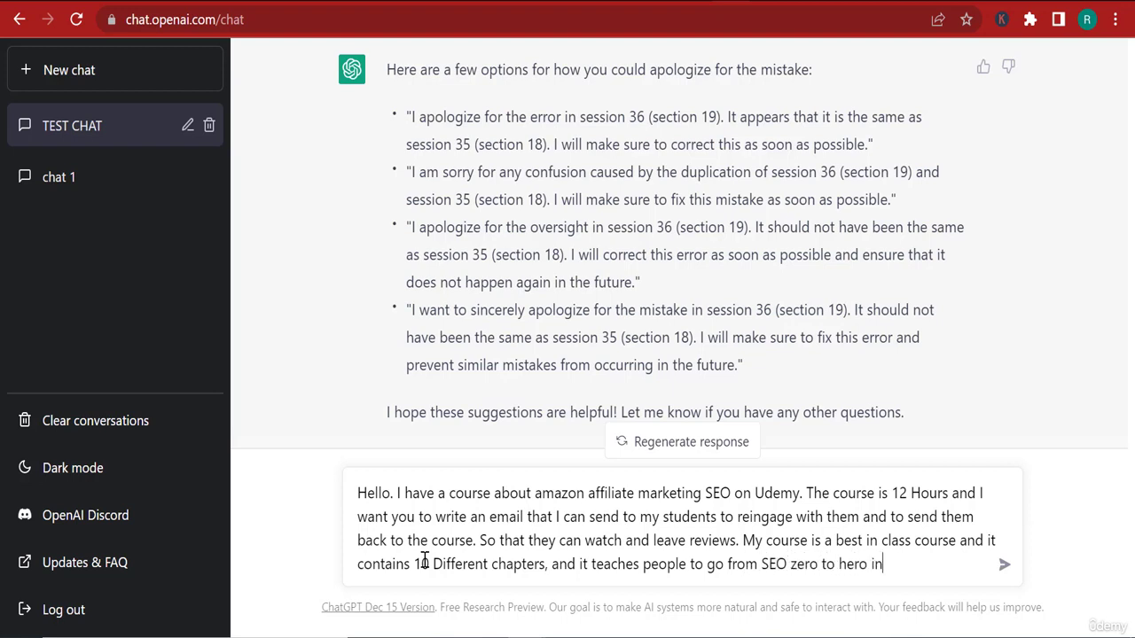
Add "12 Hours. I also have FREE ressources attached as well inside the course." to the prompt and switch to the PowerPoint slides.
type(" 12 Hiou")
key("BackSpace")
type("iour")
key("BackSpace")
type("ours. I aklslso have FRE")
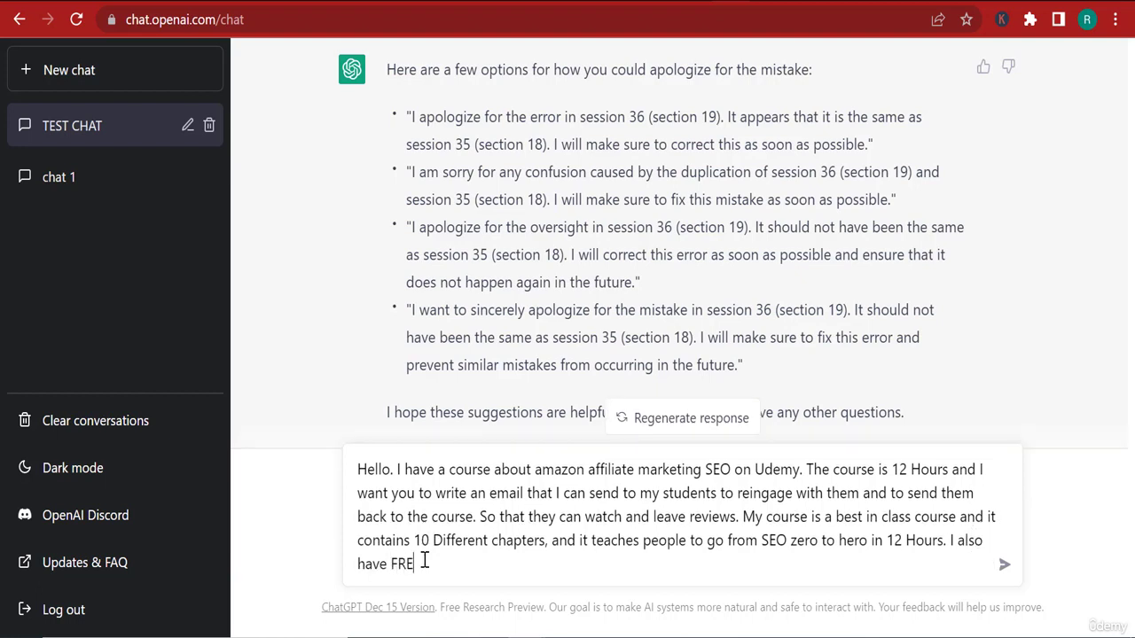
type(" E")
key("BackSpace")
key("BackSpace")
type("E ressources atta")
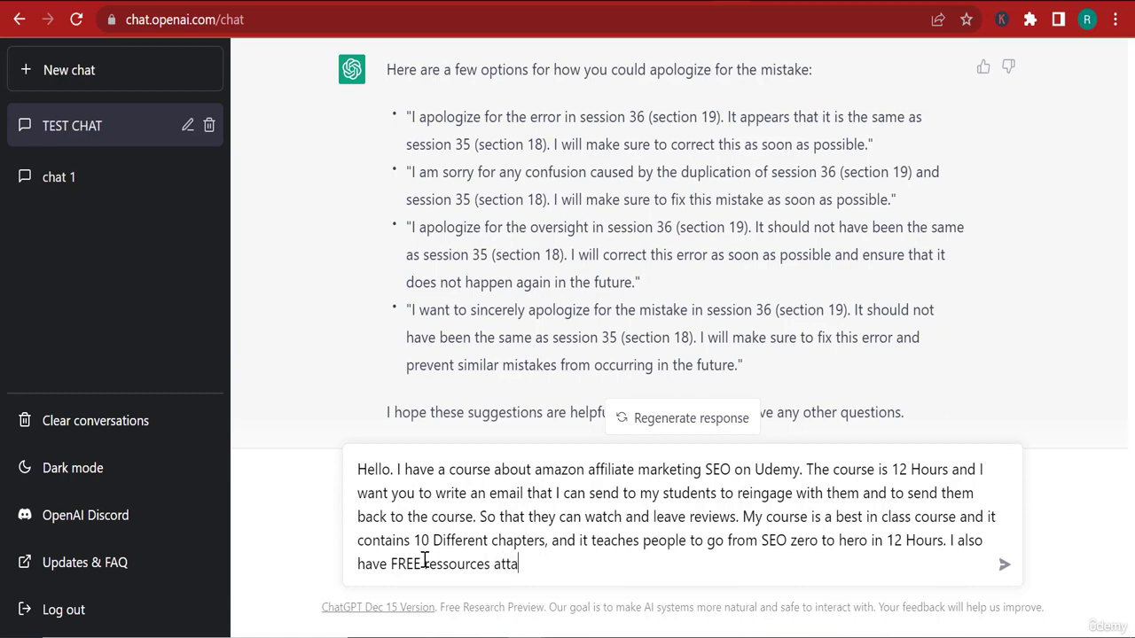
type("ched as well in")
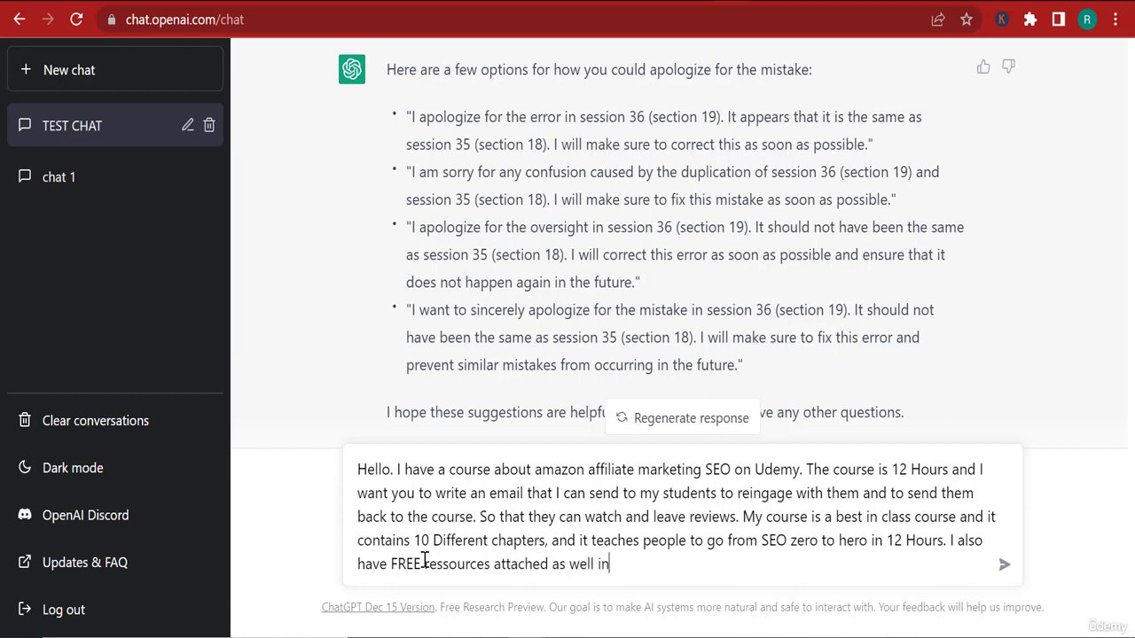
type("side the course.")
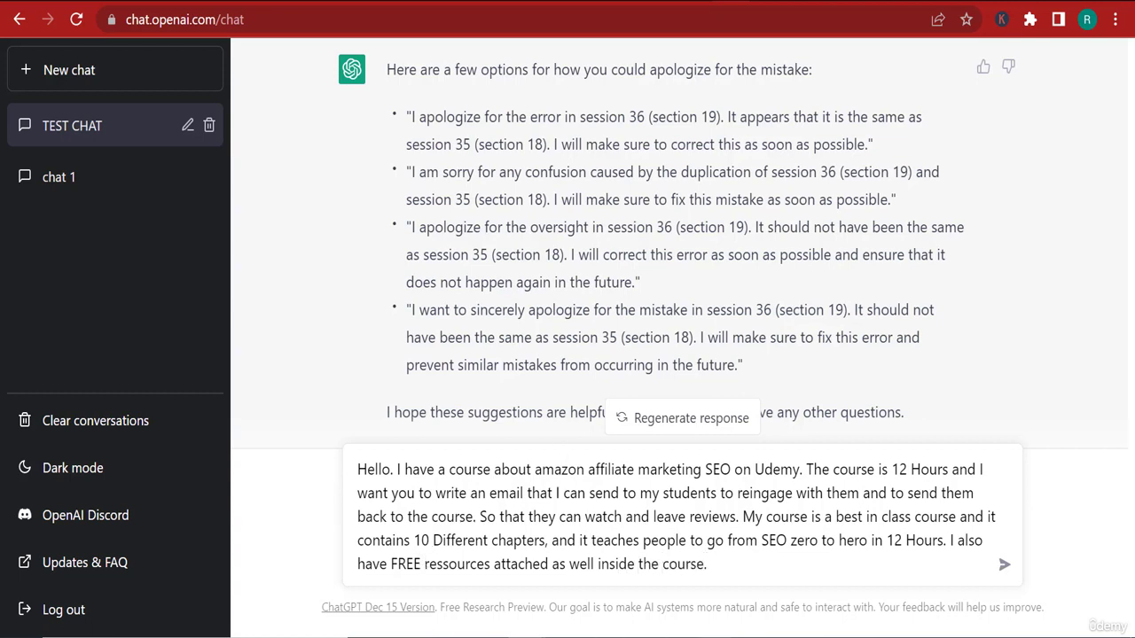
left_click(786, 576)
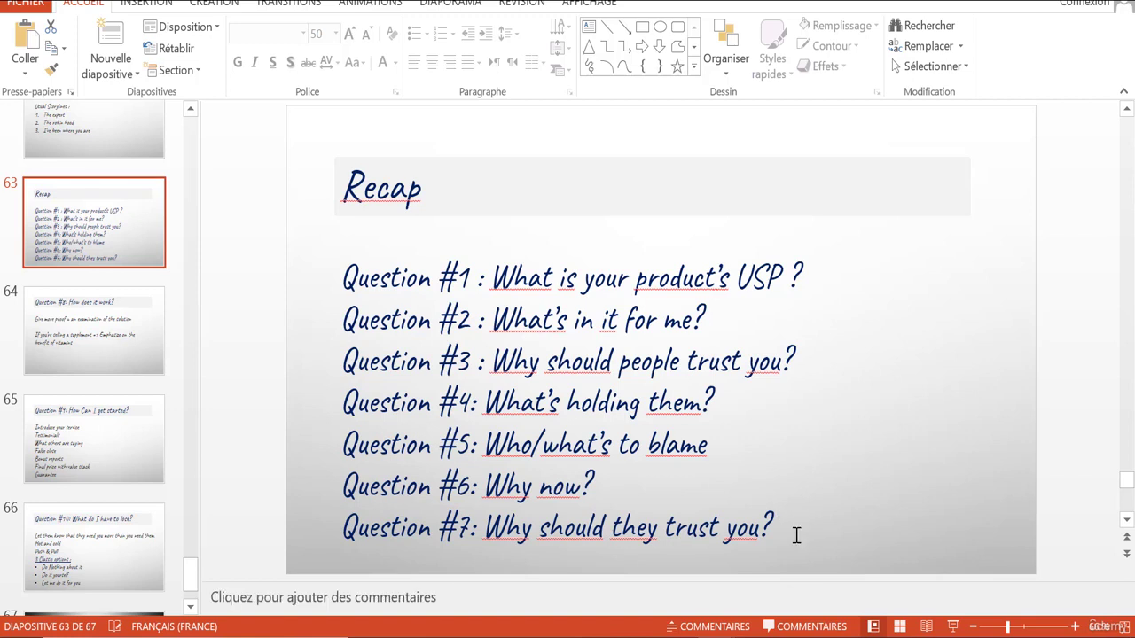
Copy the seven recap questions from slide 63 and switch back to the TEST CHAT conversation in ChatGPT.
left_click_drag(763, 527, 439, 426)
left_click(352, 321)
left_click_drag(344, 282, 796, 527)
key("ctrl+c")
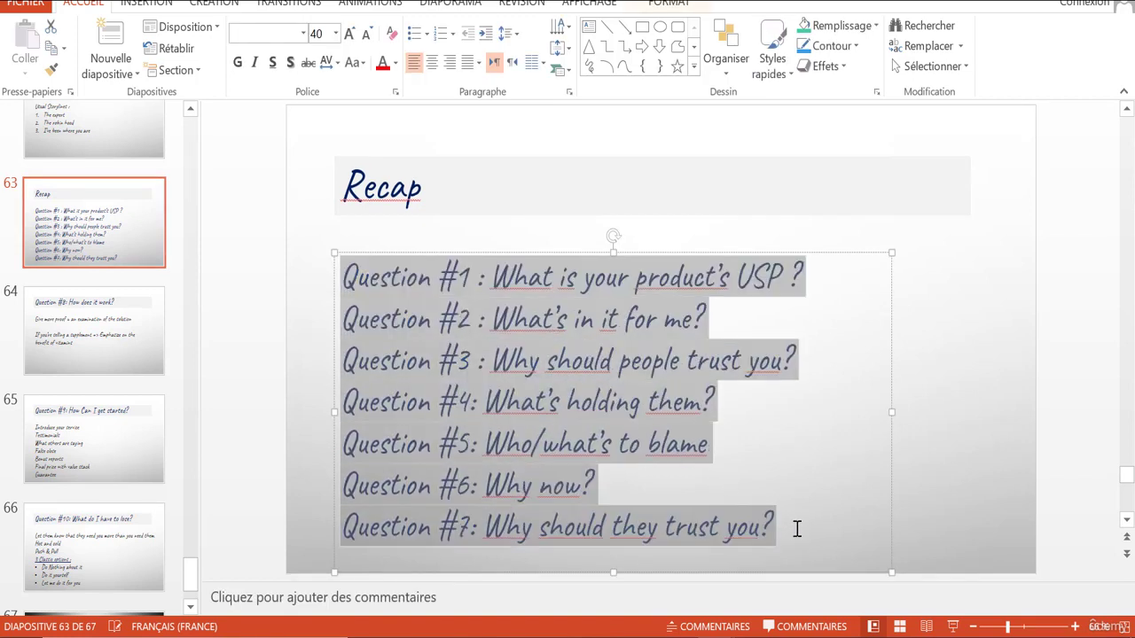
mouse_move(592, 632)
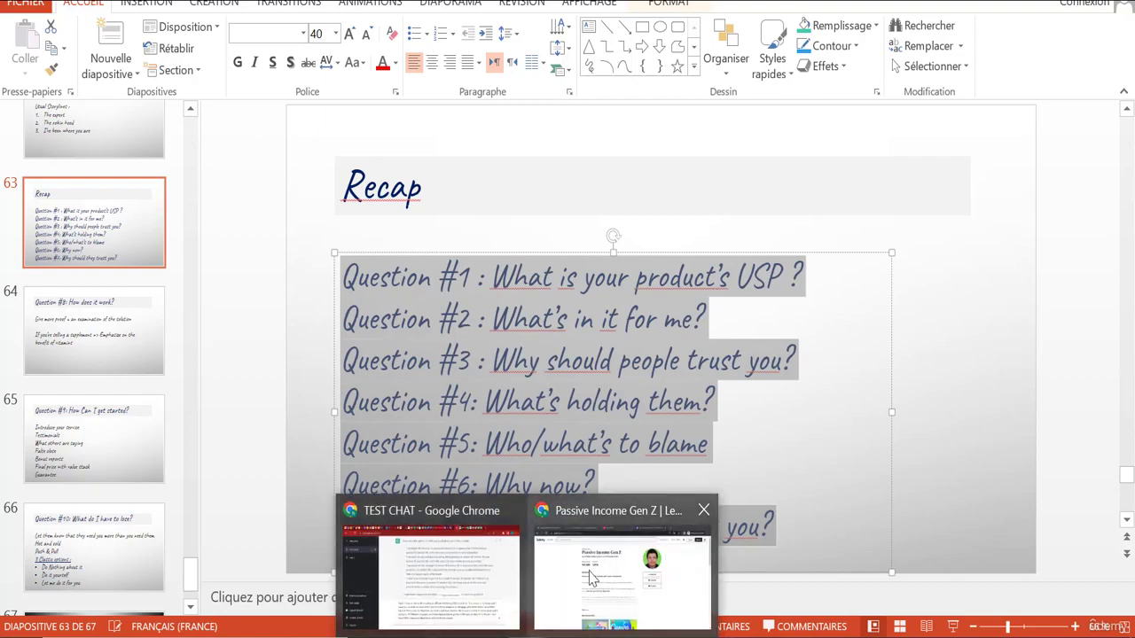
left_click(496, 576)
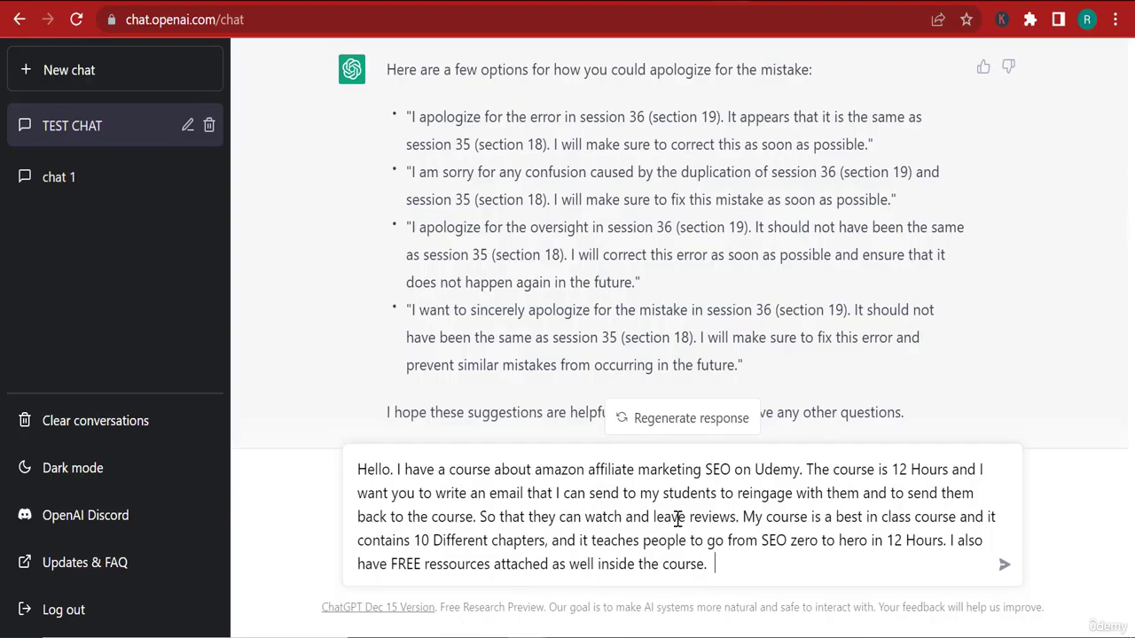
Continue the prompt with "I want you to use the following syntax inspired by the book the 16 Word sales letter by".
type("I want you to use th")
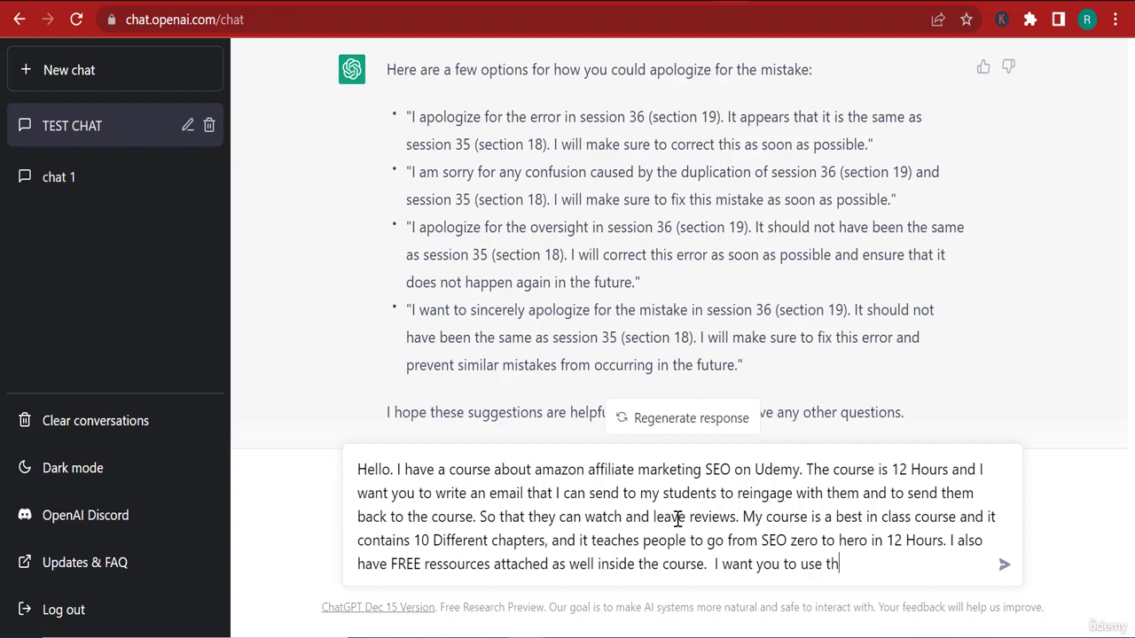
type("e following sy")
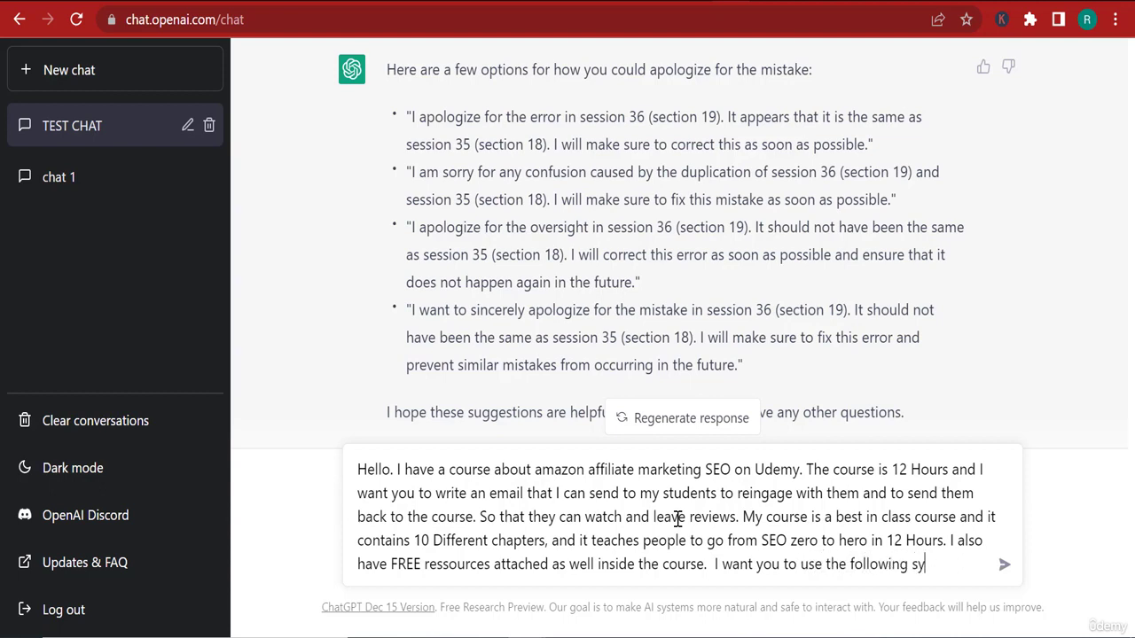
type("ntax insi")
type("ired by t")
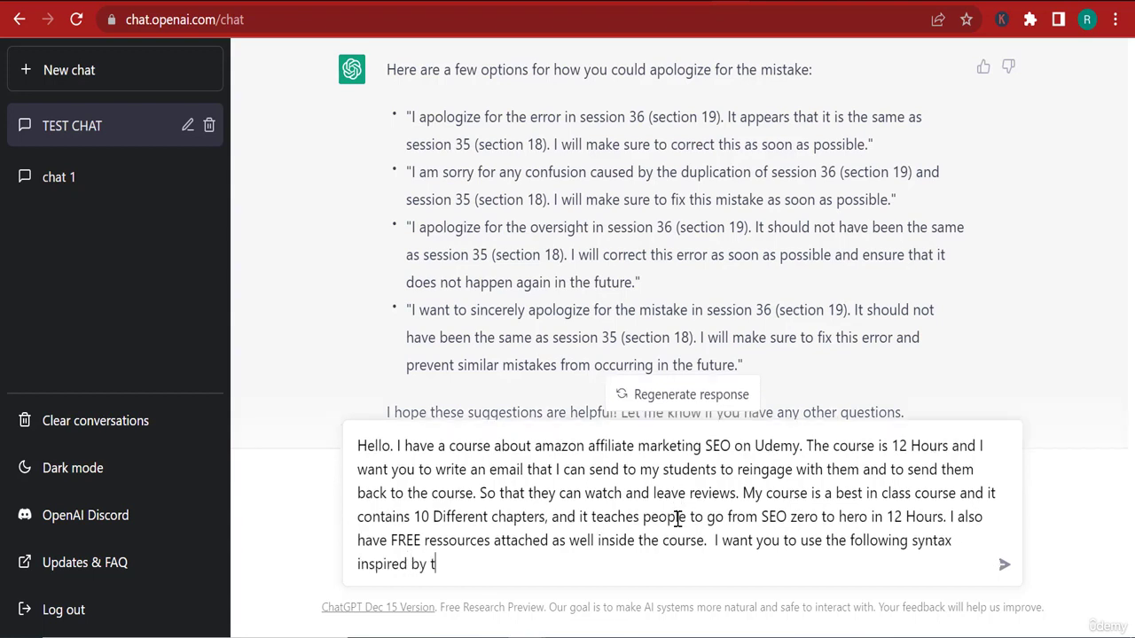
type("he book the ")
type("160")
type("S")
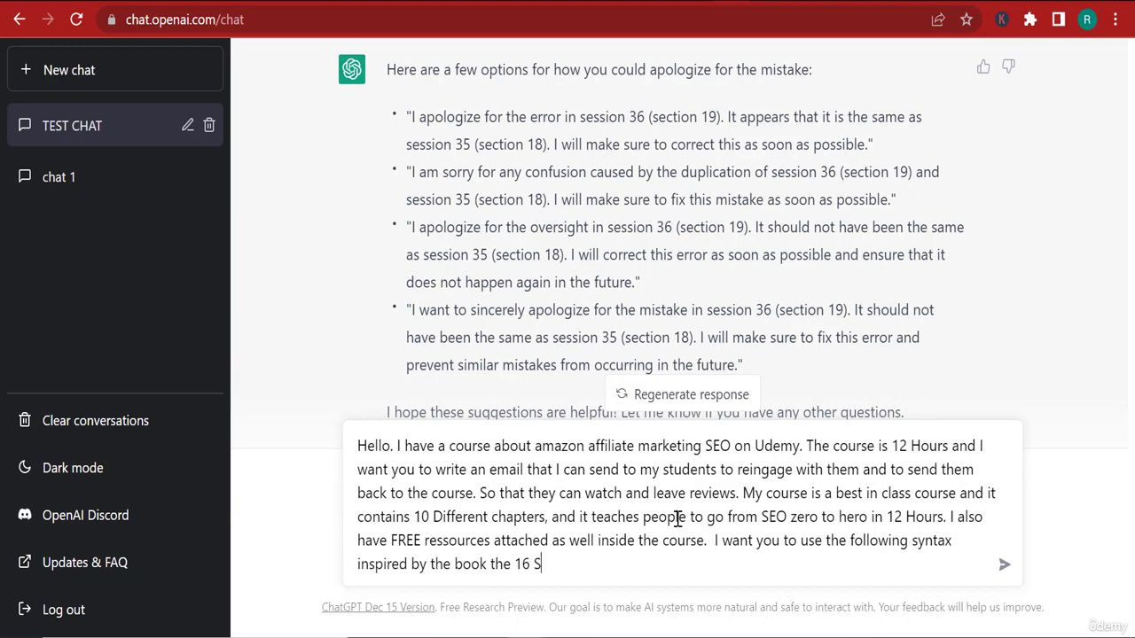
key("BackSpace")
type("Word sales letter by")
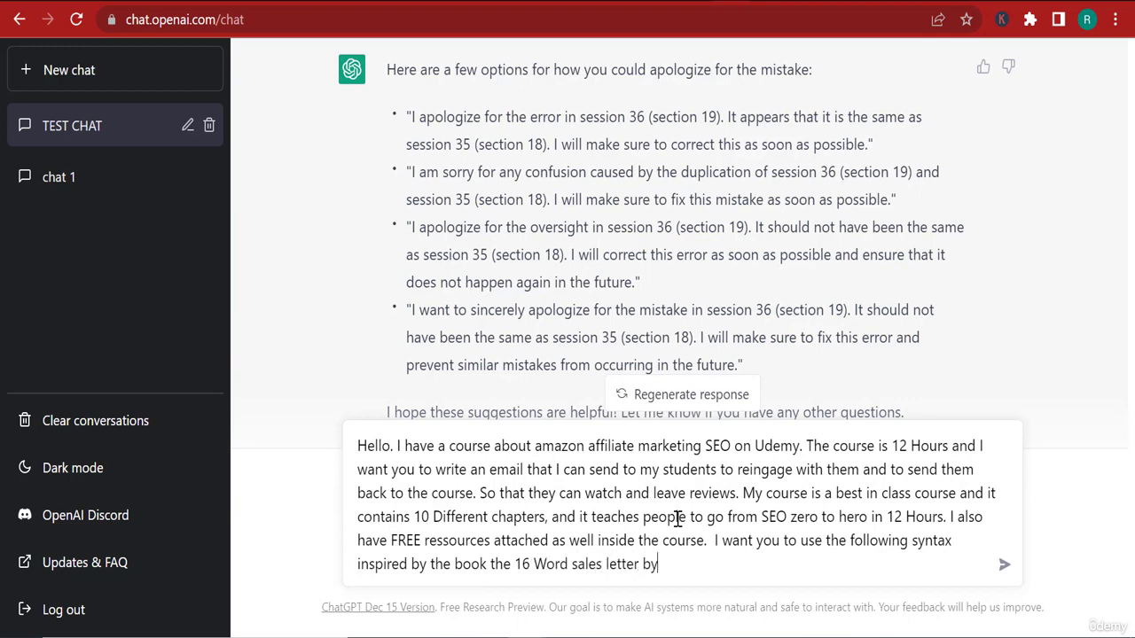
Complete the book reference in the prompt with the author, "evaldo Albuquerque.".
type(" evaldo al")
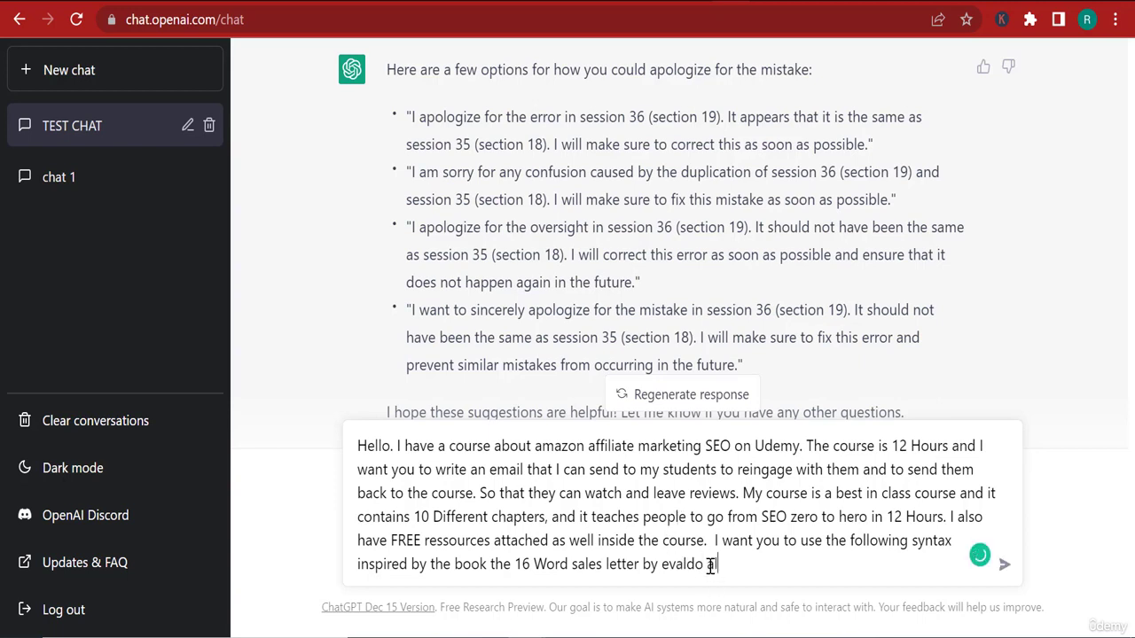
type("buque")
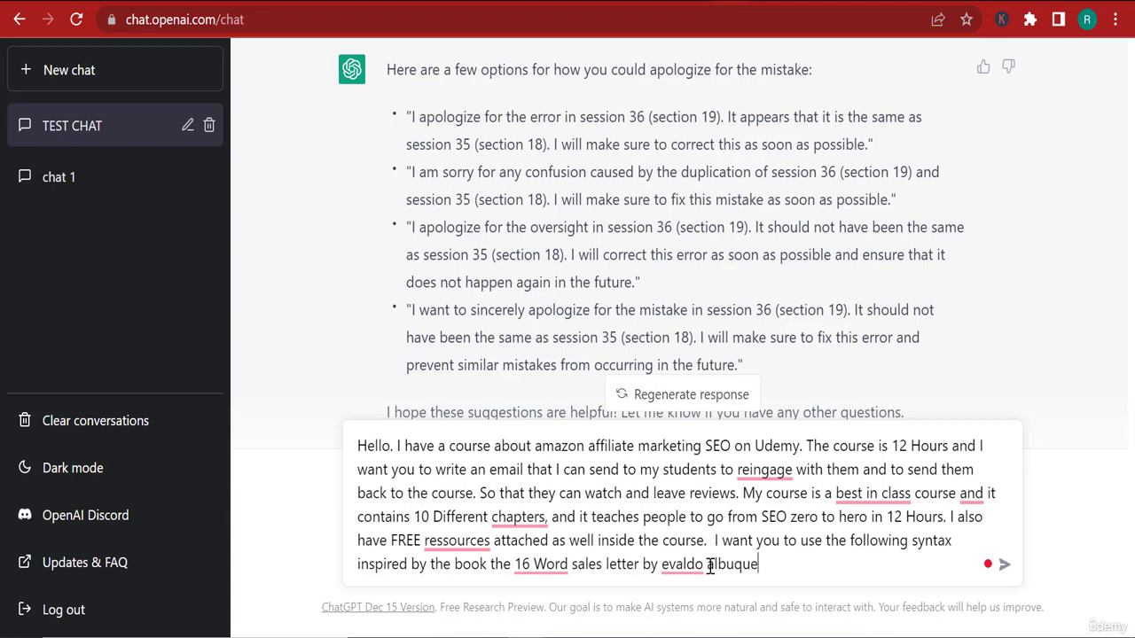
type("rque;,")
key("BackSpace")
key("BackSpace")
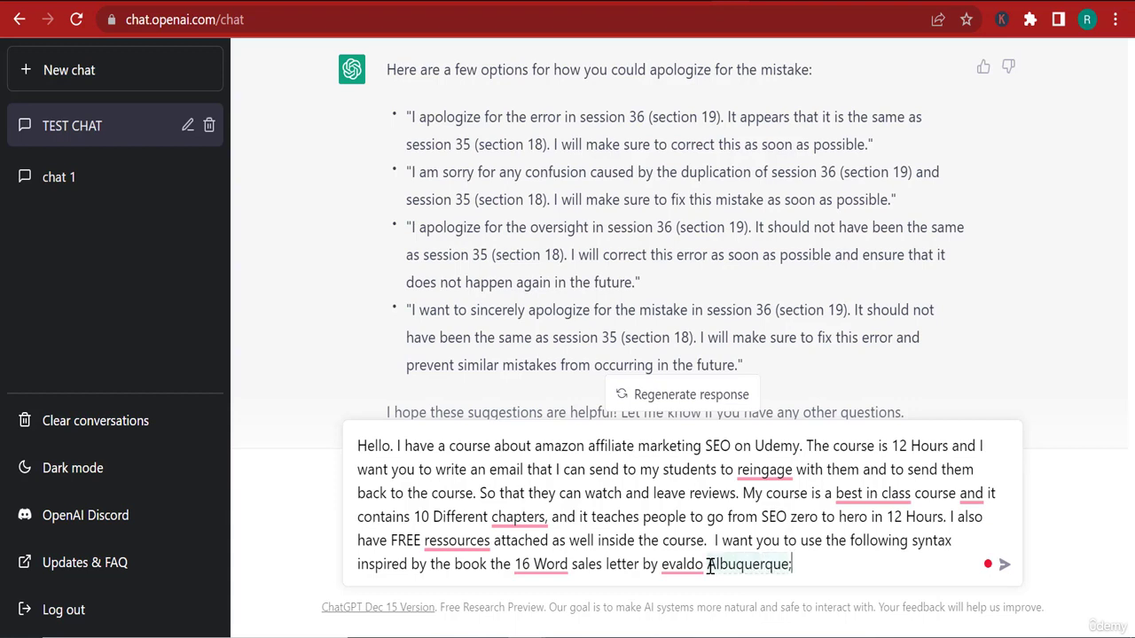
type("?")
type(".")
Continue the prompt with "I also need you to write the subject line for the email".
type(" i S")
key("BackSpace")
type("also need yo")
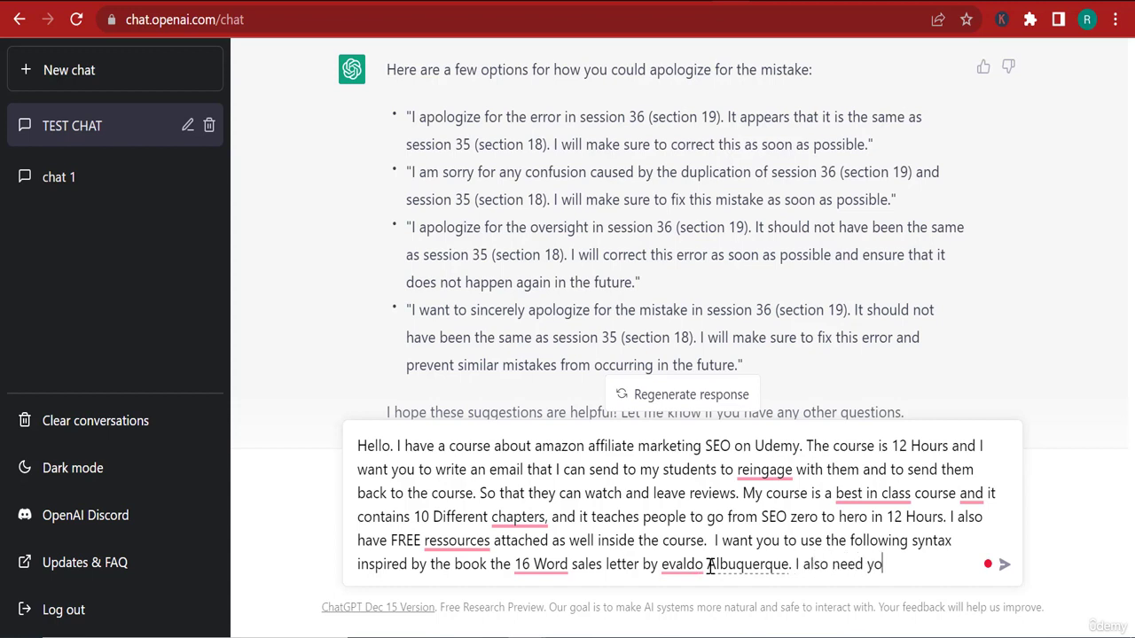
type("u to write the syub")
key("BackSpace")
key("BackSpace")
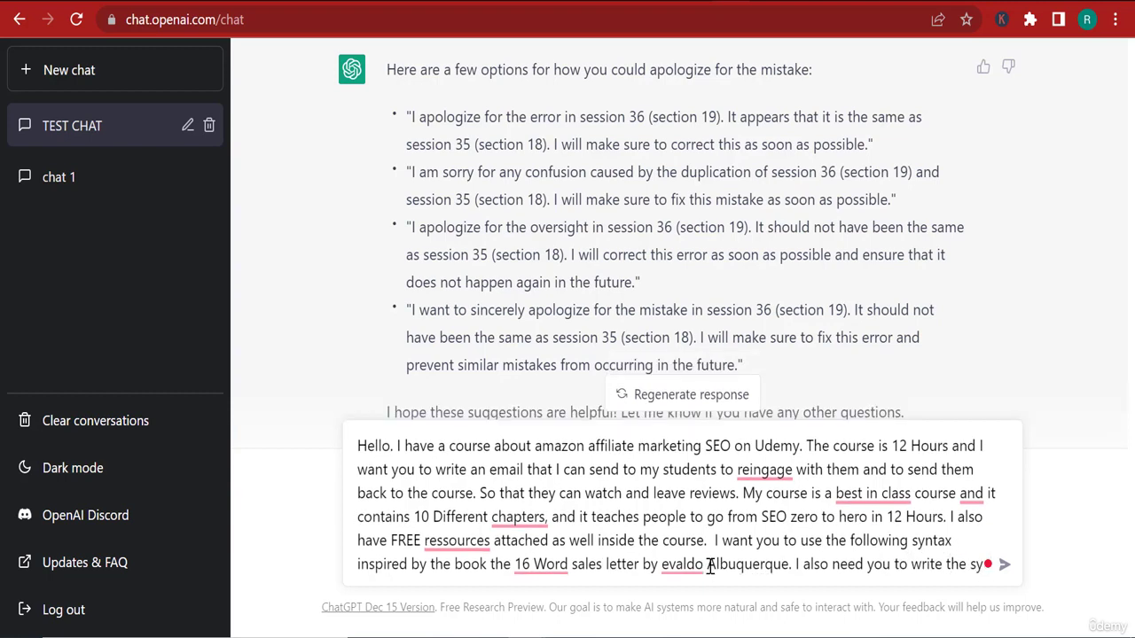
type("ubjec")
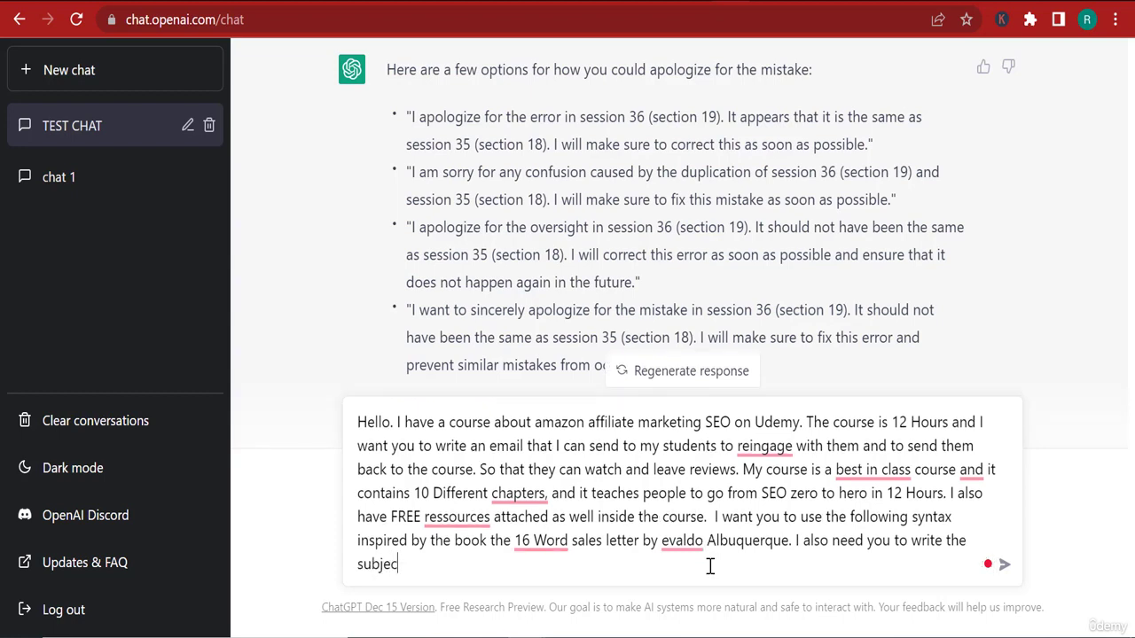
type("t line for the em")
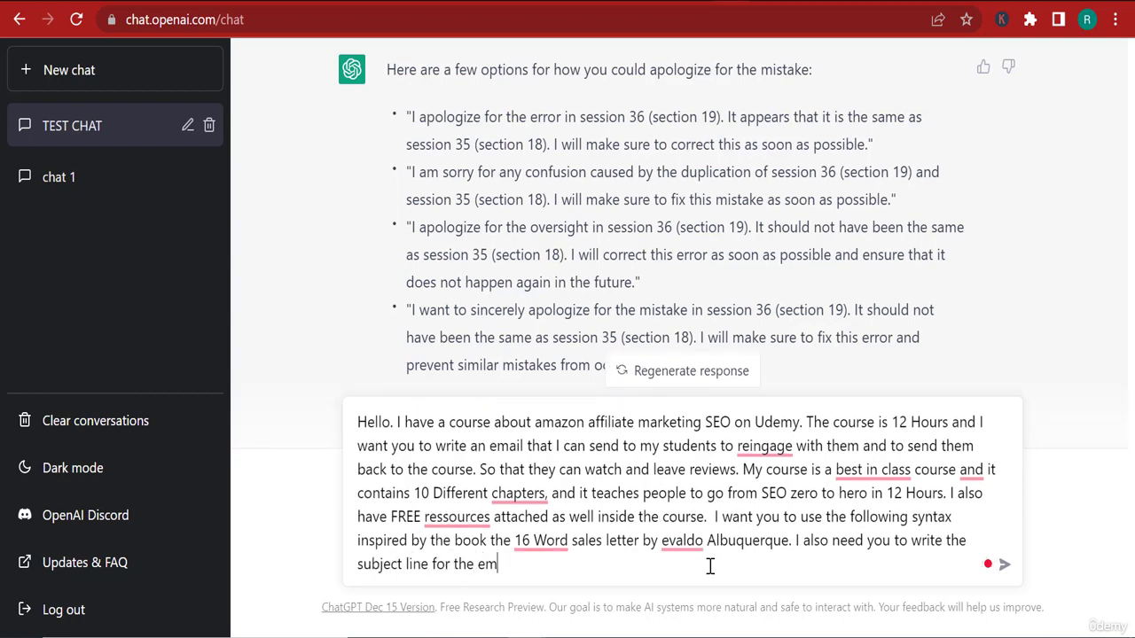
Continue the prompt with ". And my goal is to make this email make people click. I need a high clickthrough rate".
type("ail. And my goal is to make th")
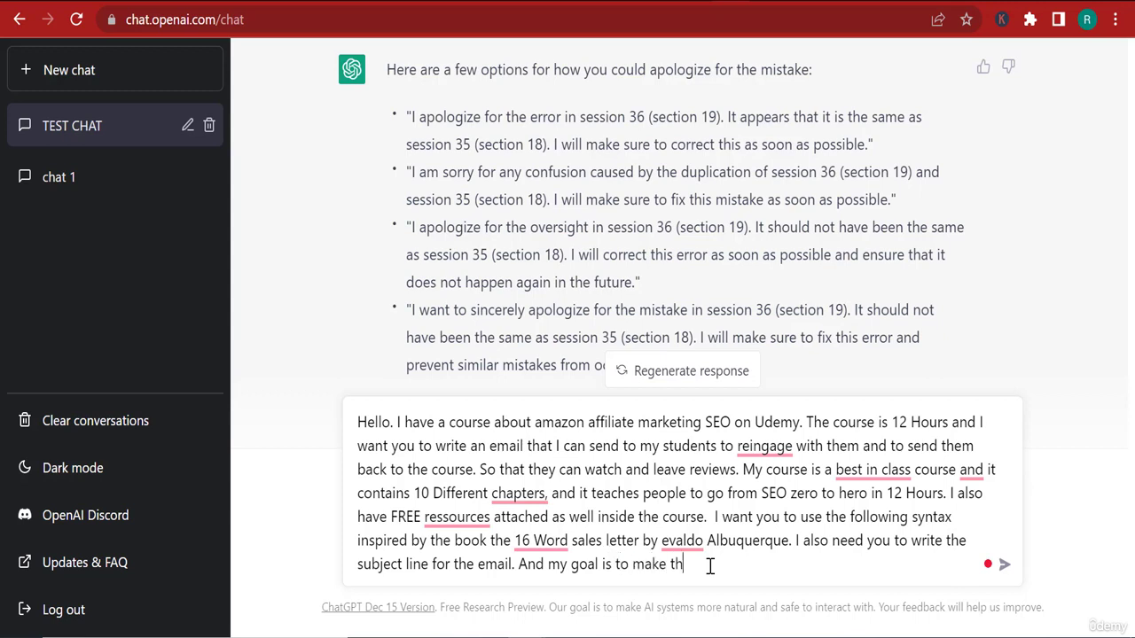
type("is email make people click ")
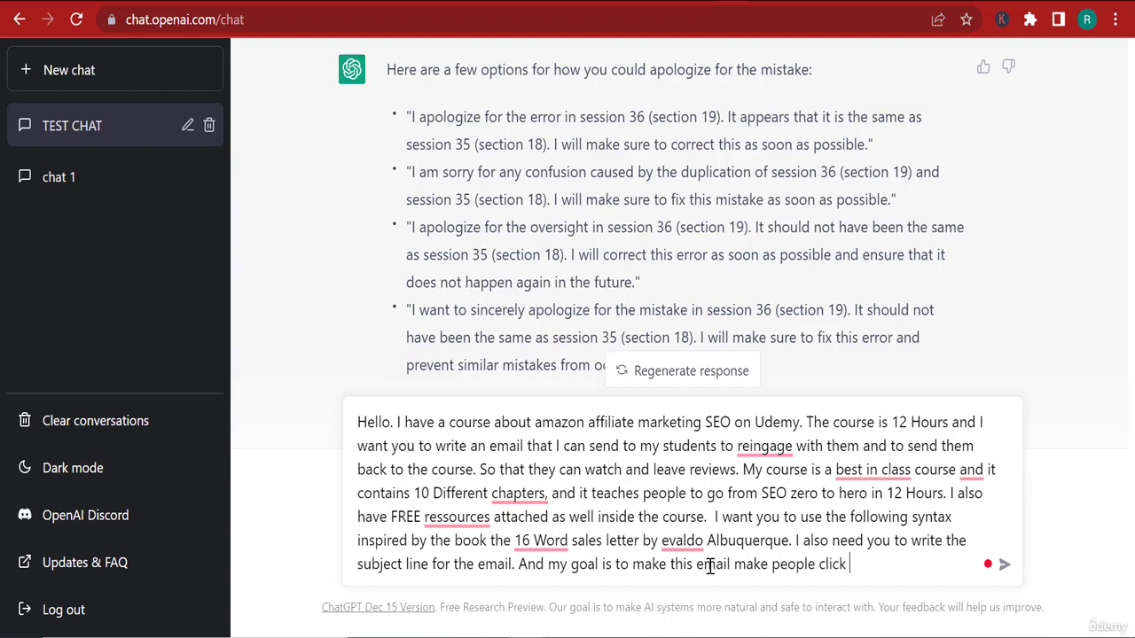
type(". I need a high clikc")
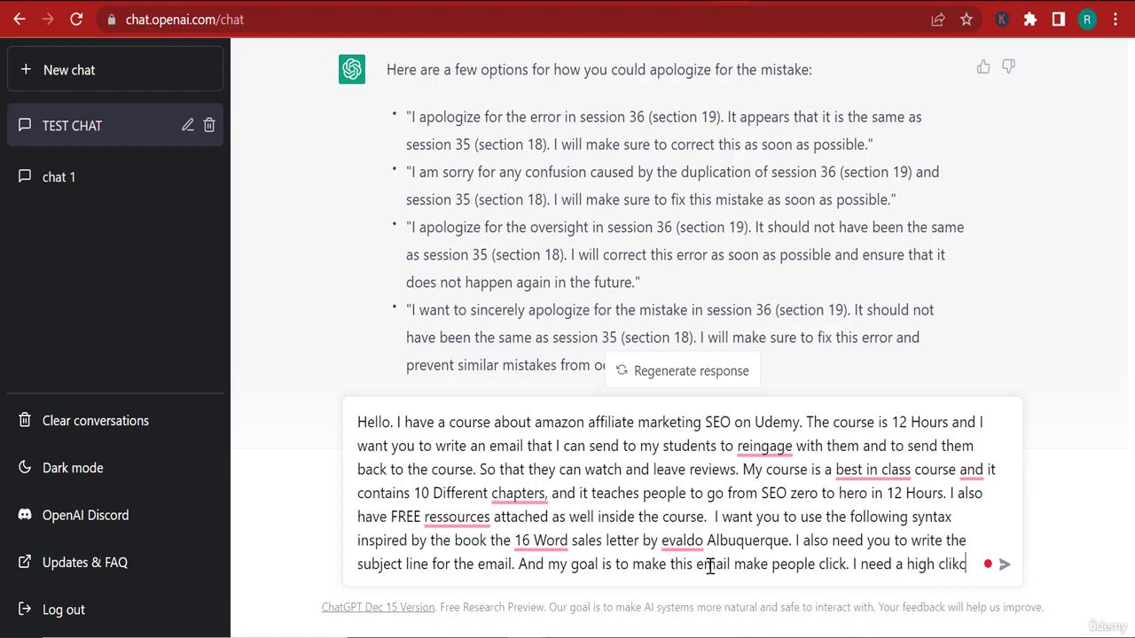
type("through rate")
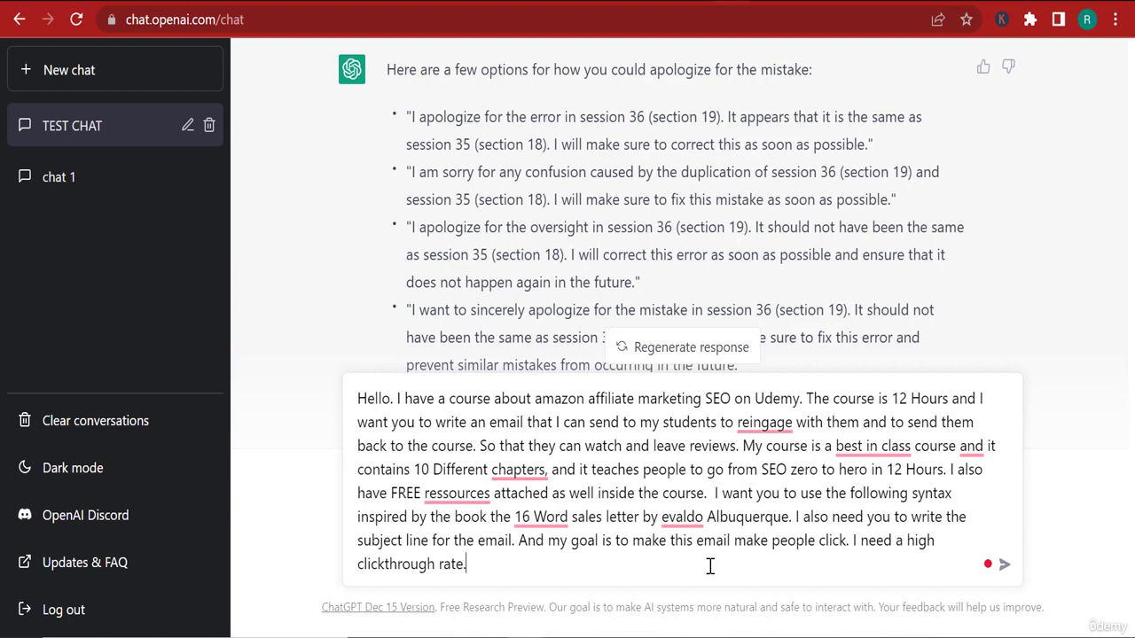
End the sentence, paste the seven copied questions after an opening parenthesis, and send the prompt.
type(".  5")
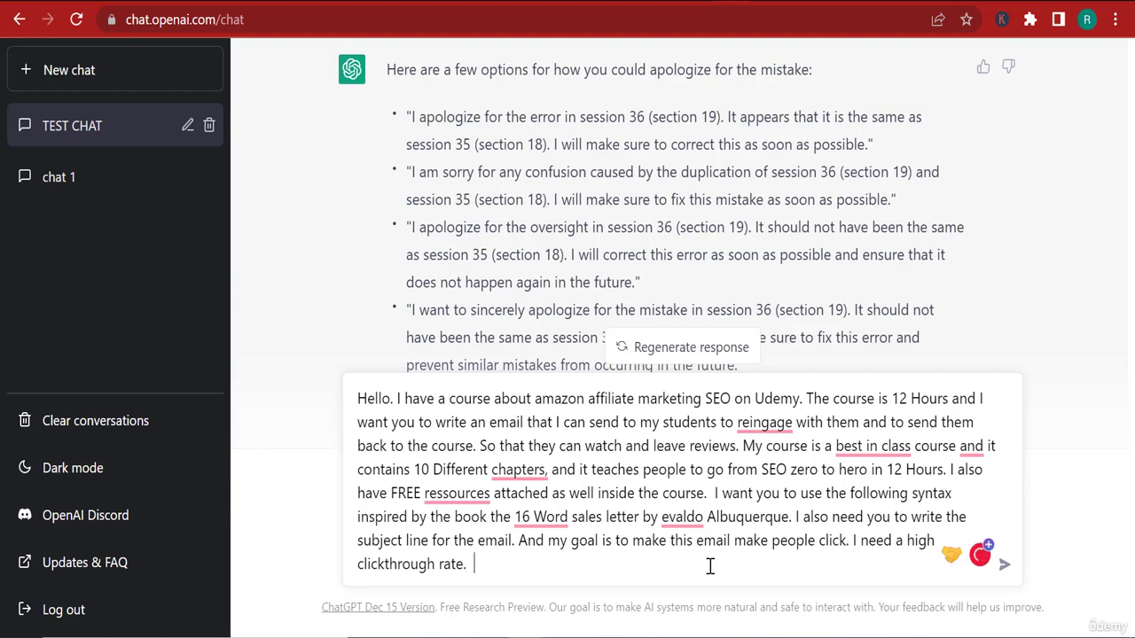
type("Question #1 : What is your product’s USP ? Question #2 : What’s in it for me? Question #3 : Why should people trust you? Question #4: What’s holding them? Question #5: Who/what’s to blame Question #6: Why now? Question #7: Why should they trust you?")
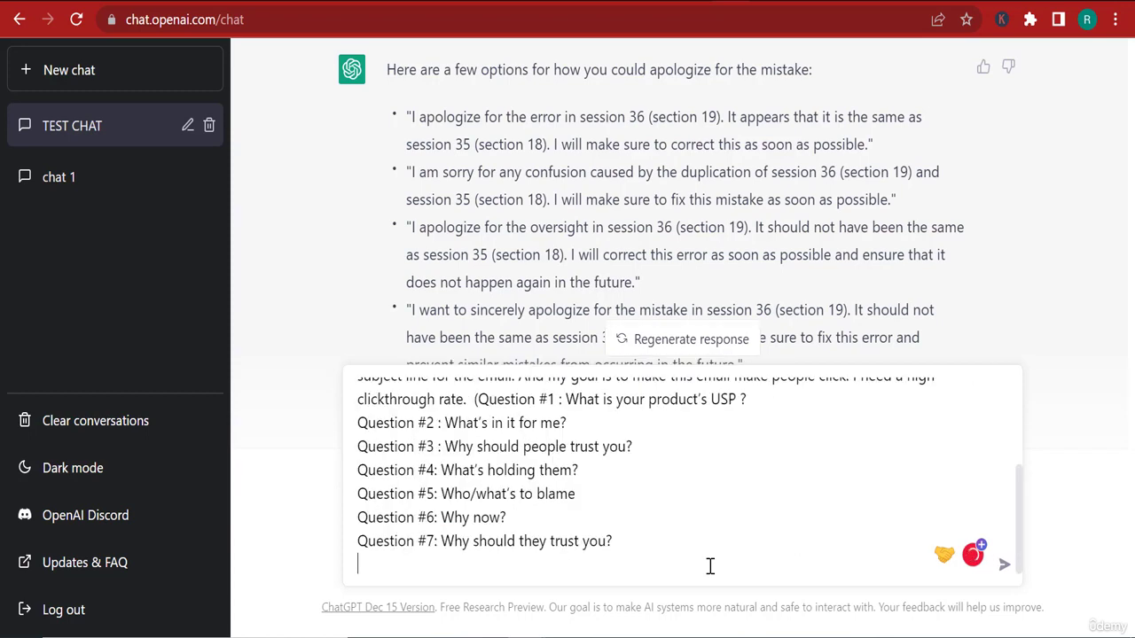
key("Return")
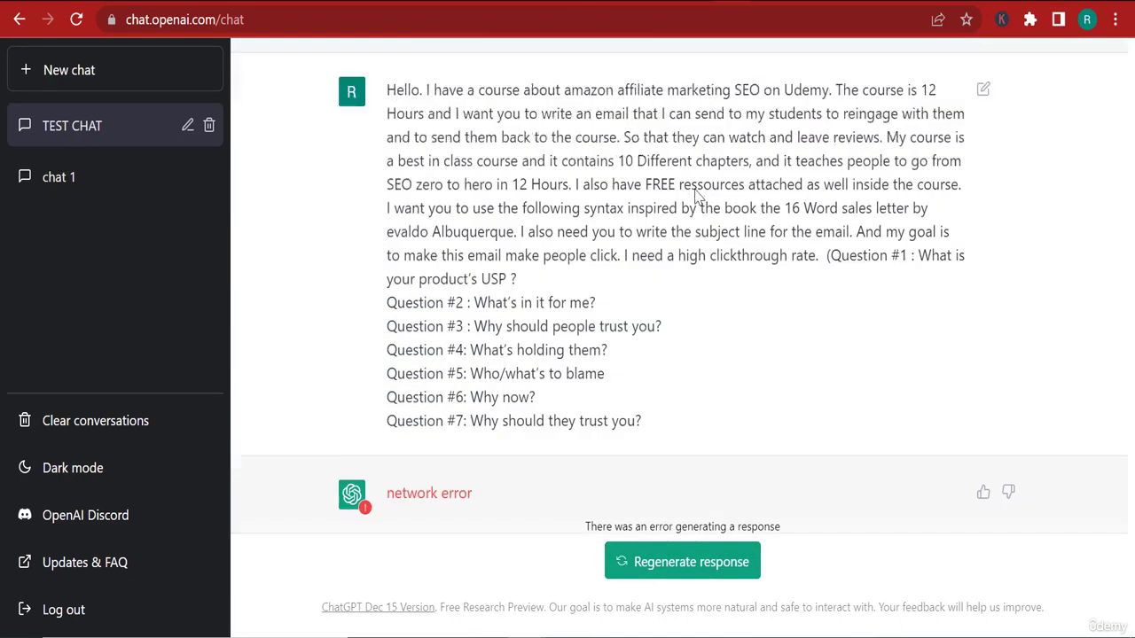
Copy the full text of the sent email prompt and reload the ChatGPT page.
scroll(701, 283, "up", 3)
scroll(704, 293, "up", 4)
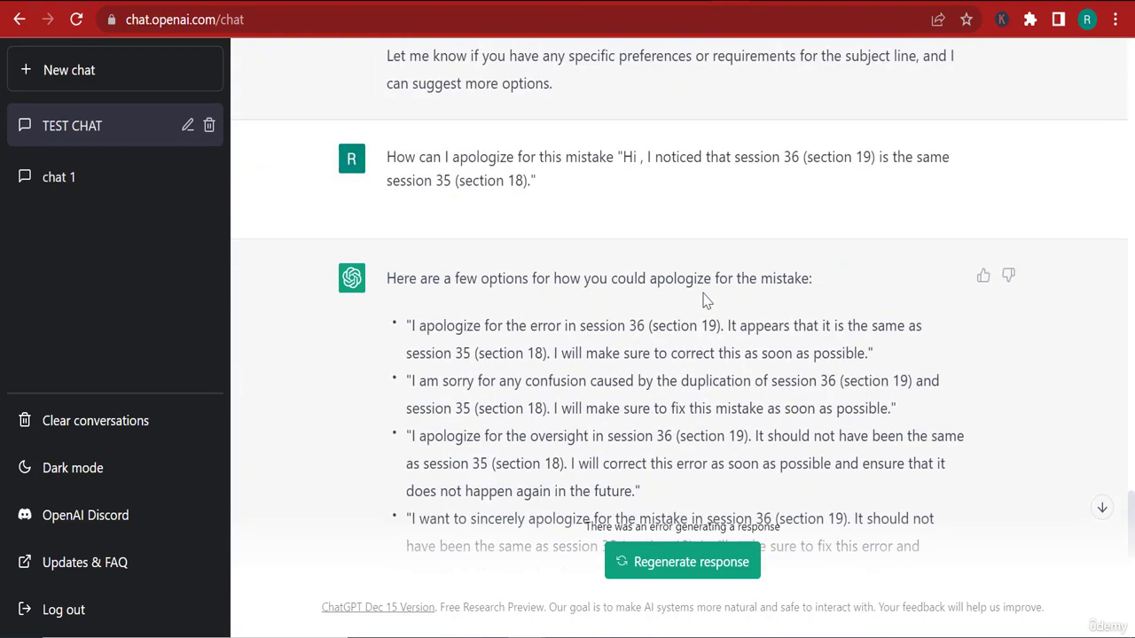
scroll(709, 283, "down", 7)
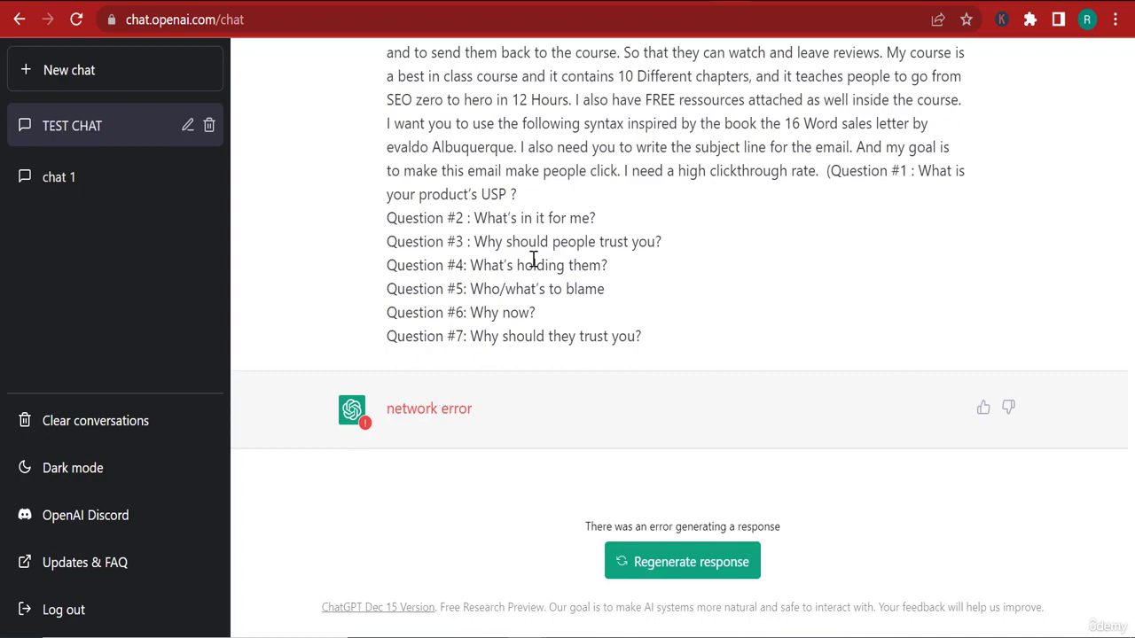
left_click_drag(678, 355, 396, 276)
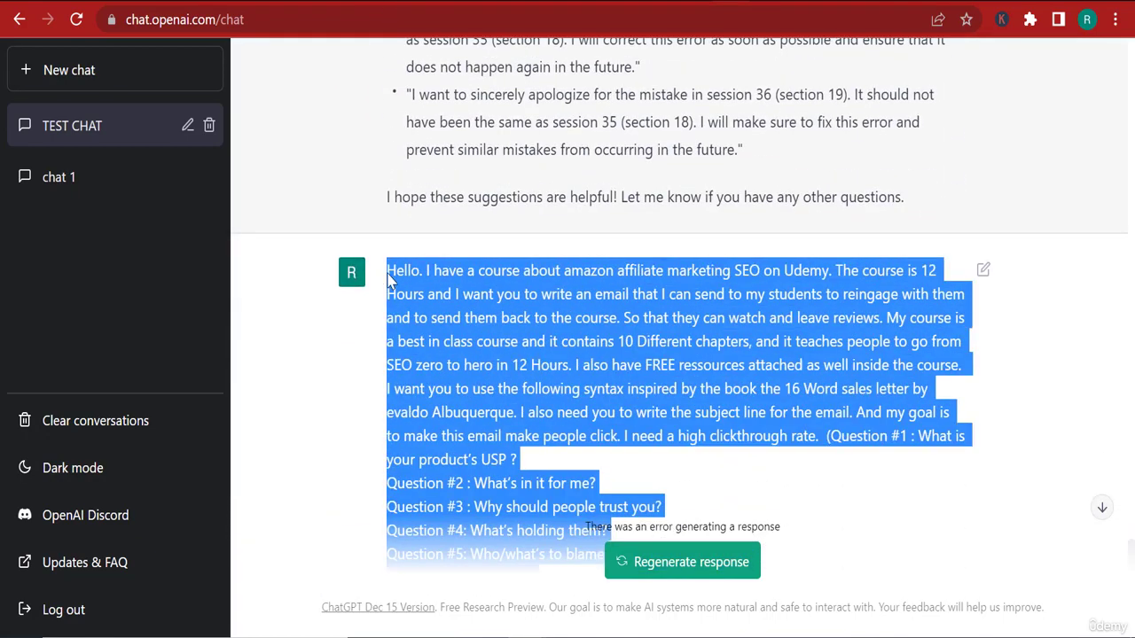
right_click(390, 279)
left_click(445, 293)
left_click(401, 17)
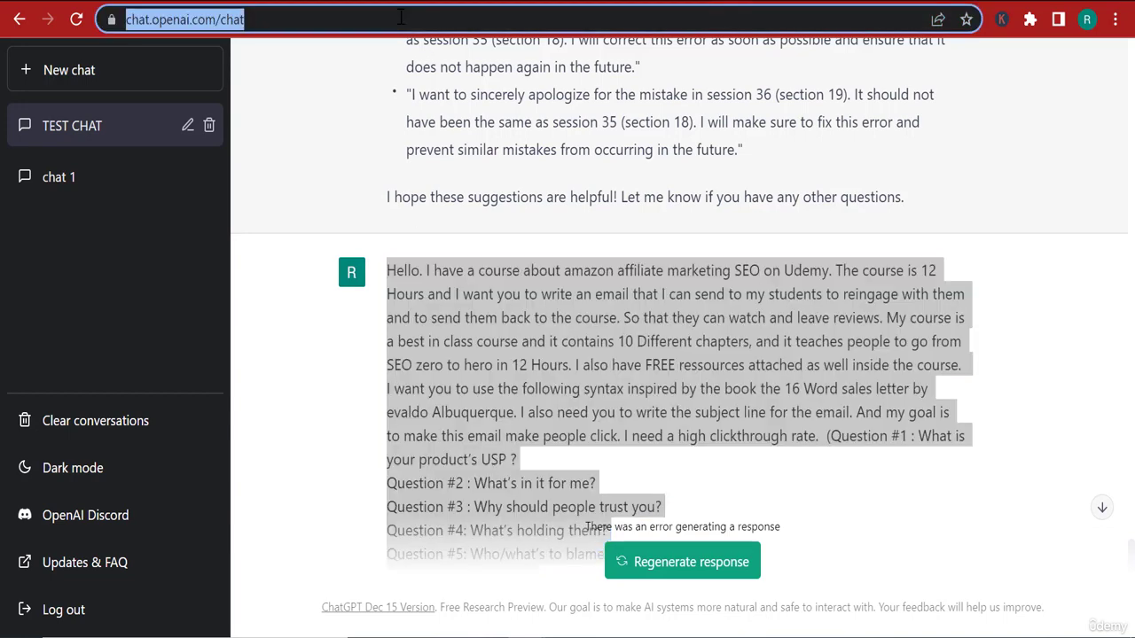
key("Return")
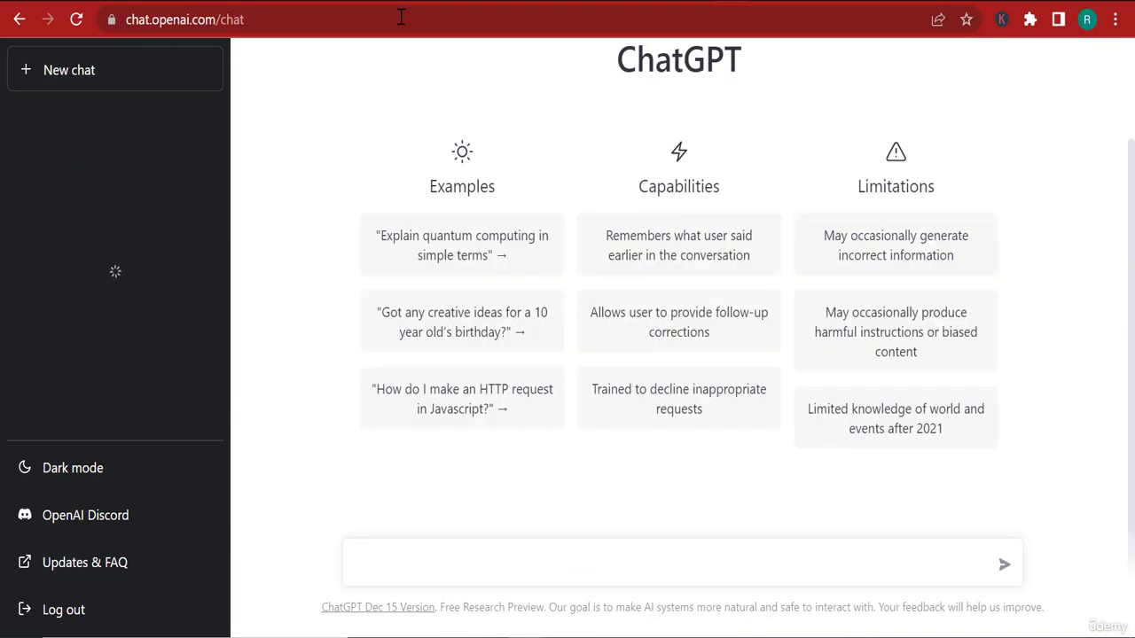
Open the chat 1 conversation and send the copied email prompt there.
left_click(418, 566)
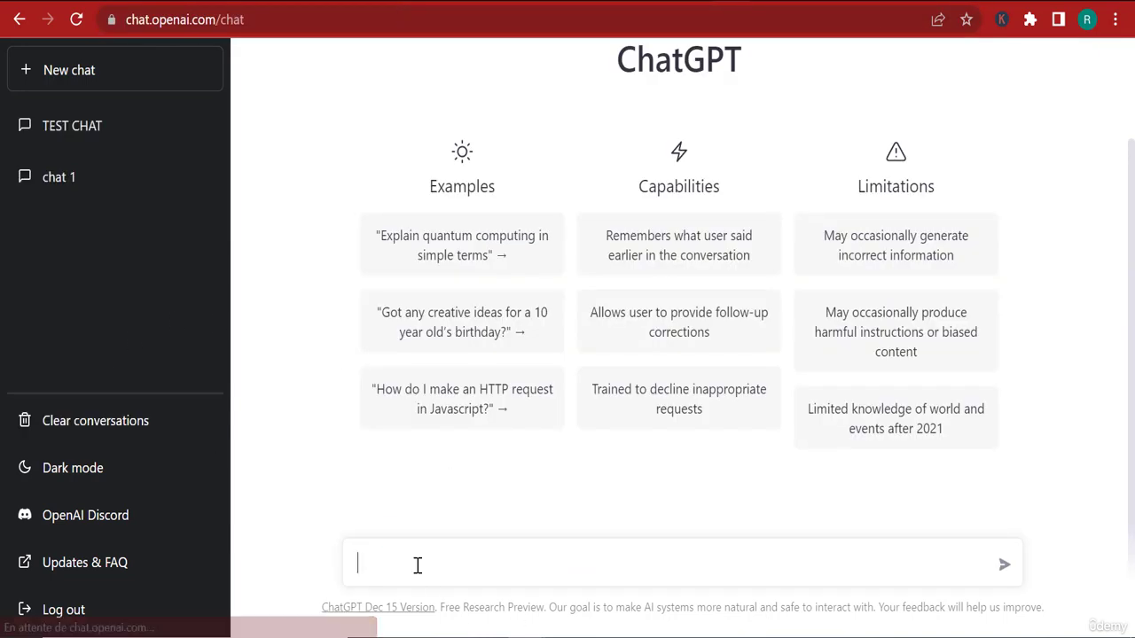
left_click(81, 184)
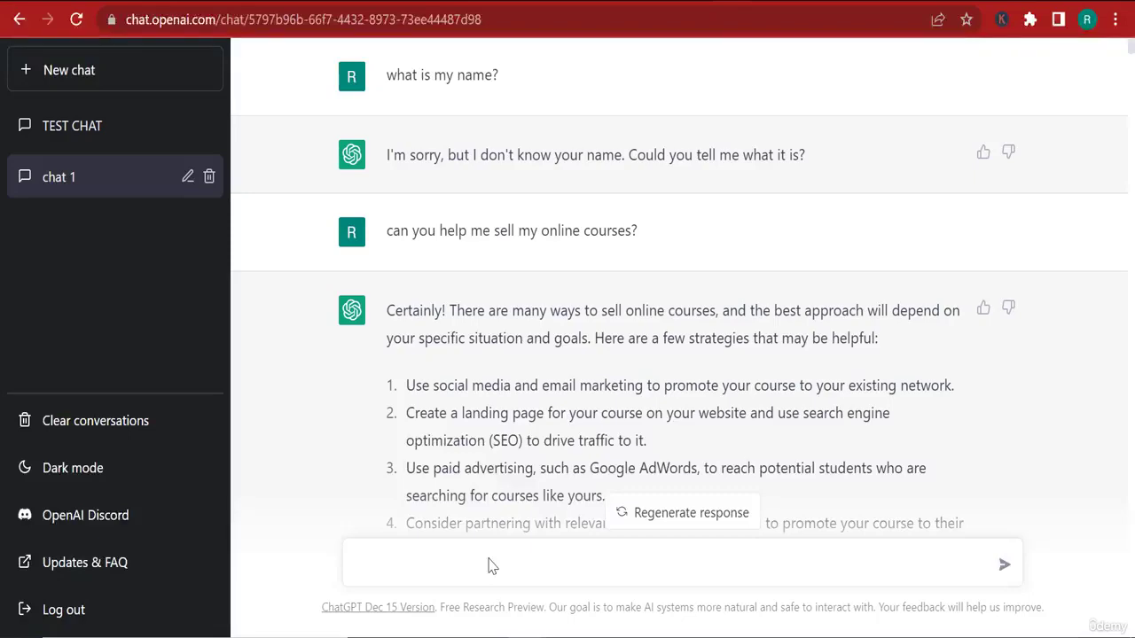
key("ctrl+v")
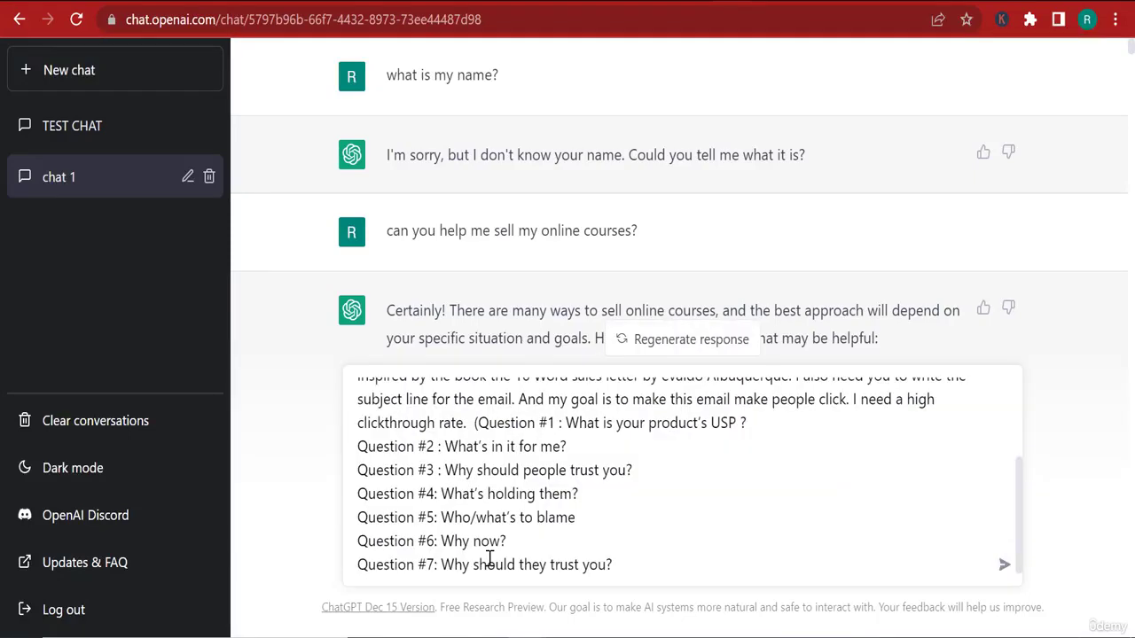
key("Return")
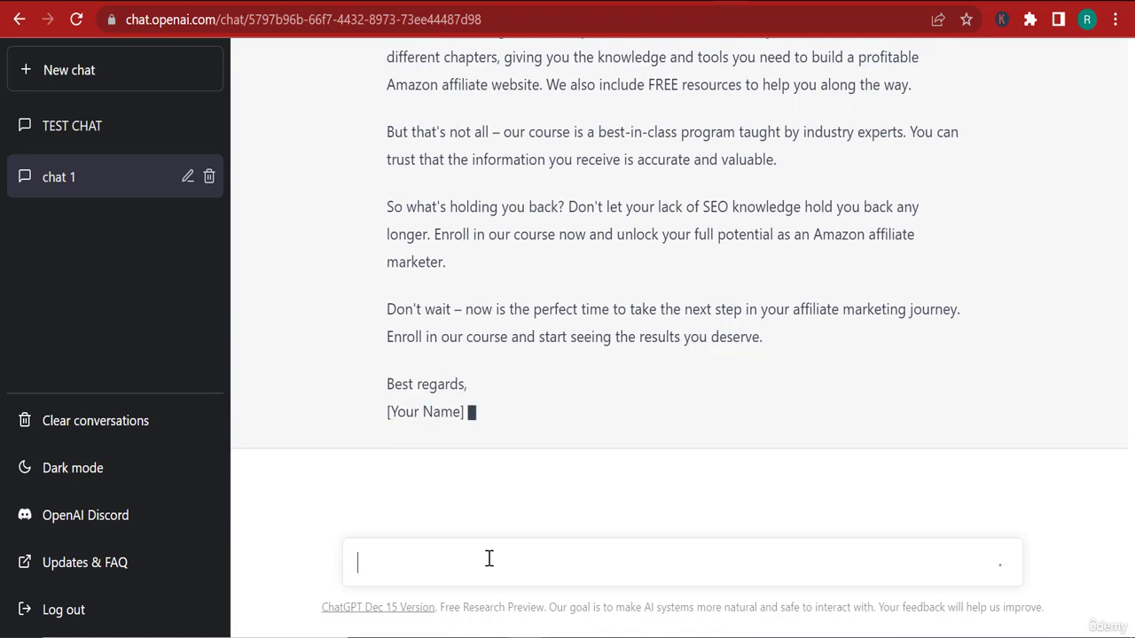
Copy the generated email from "Hello," through the closing signature and switch to Grammarly.
scroll(459, 489, "up", 5)
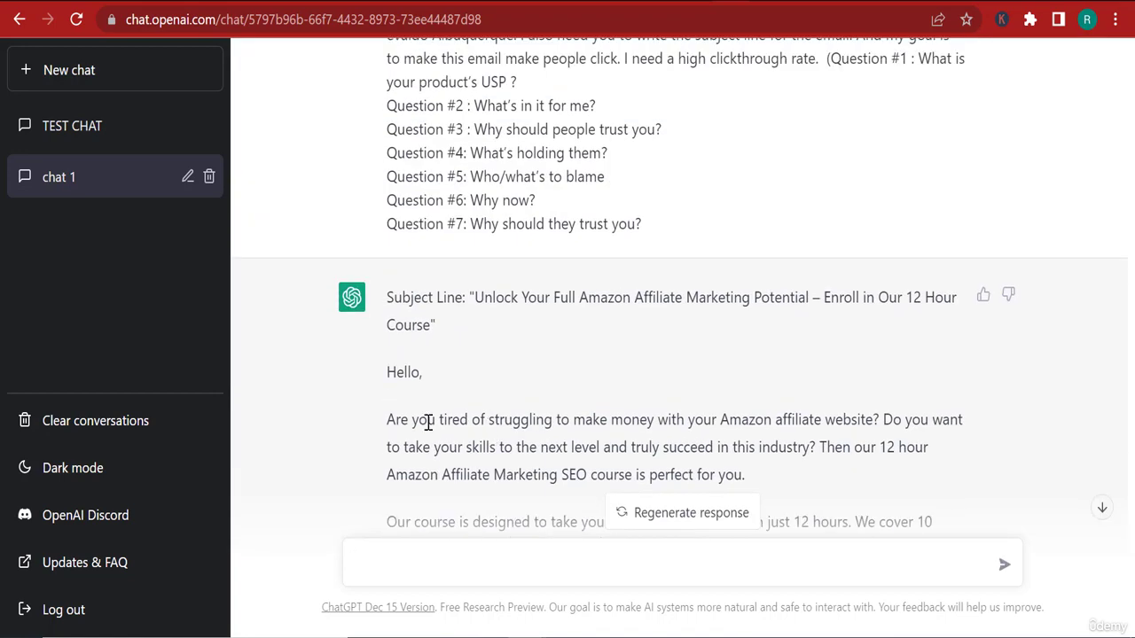
left_click_drag(390, 264, 509, 537)
right_click(548, 488)
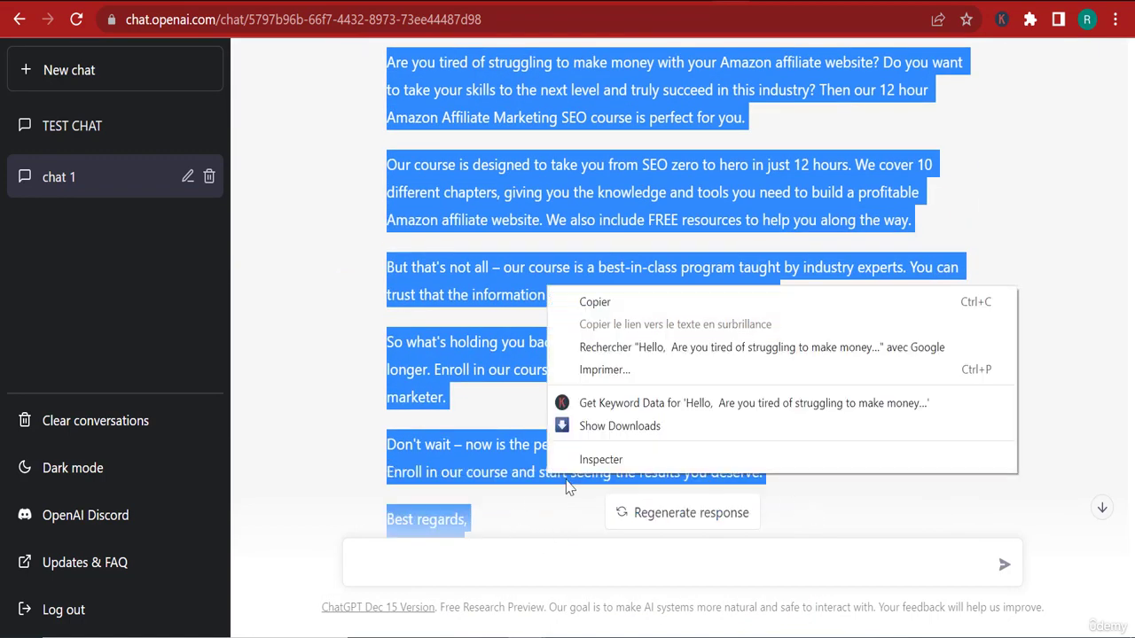
left_click(585, 300)
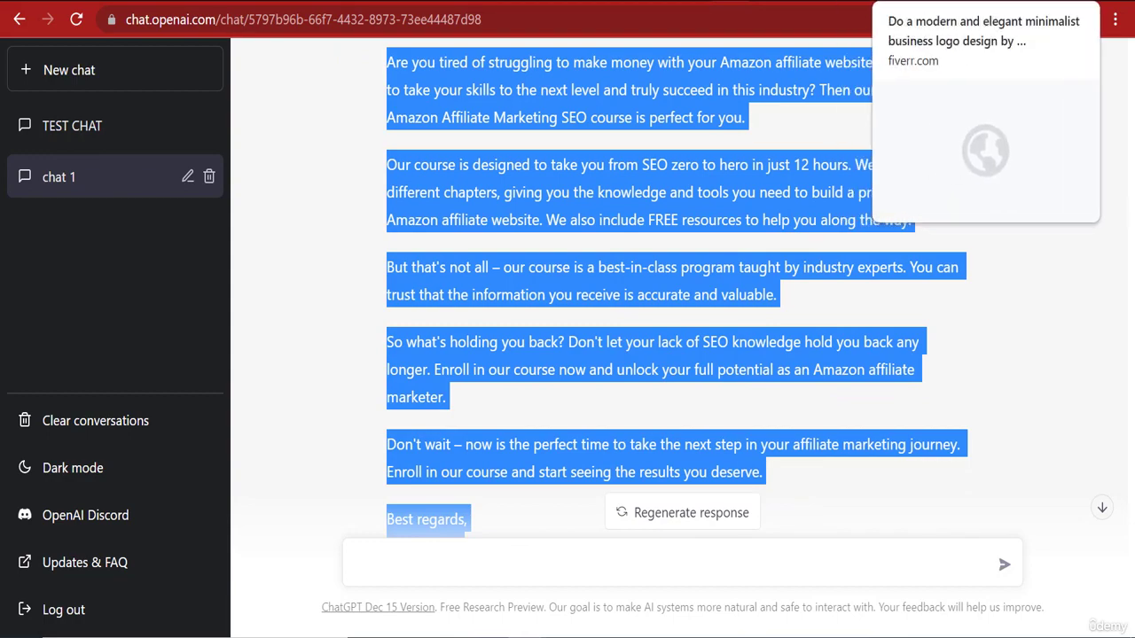
left_click(889, 1)
left_click(796, 1)
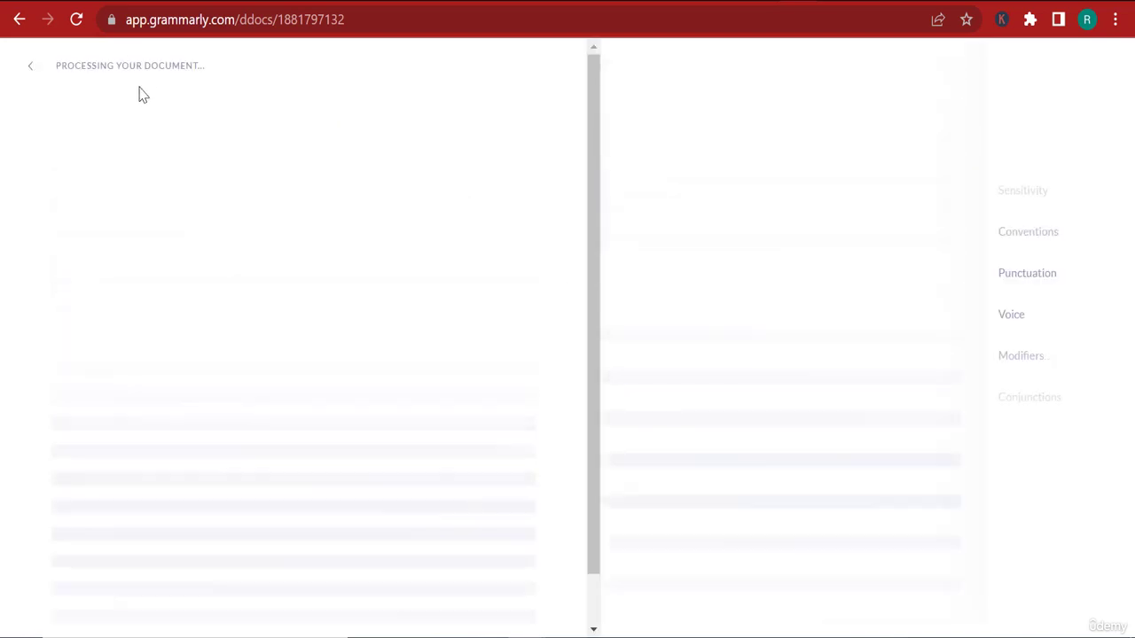
Create a new Grammarly document and paste the copied email into it.
left_click(51, 69)
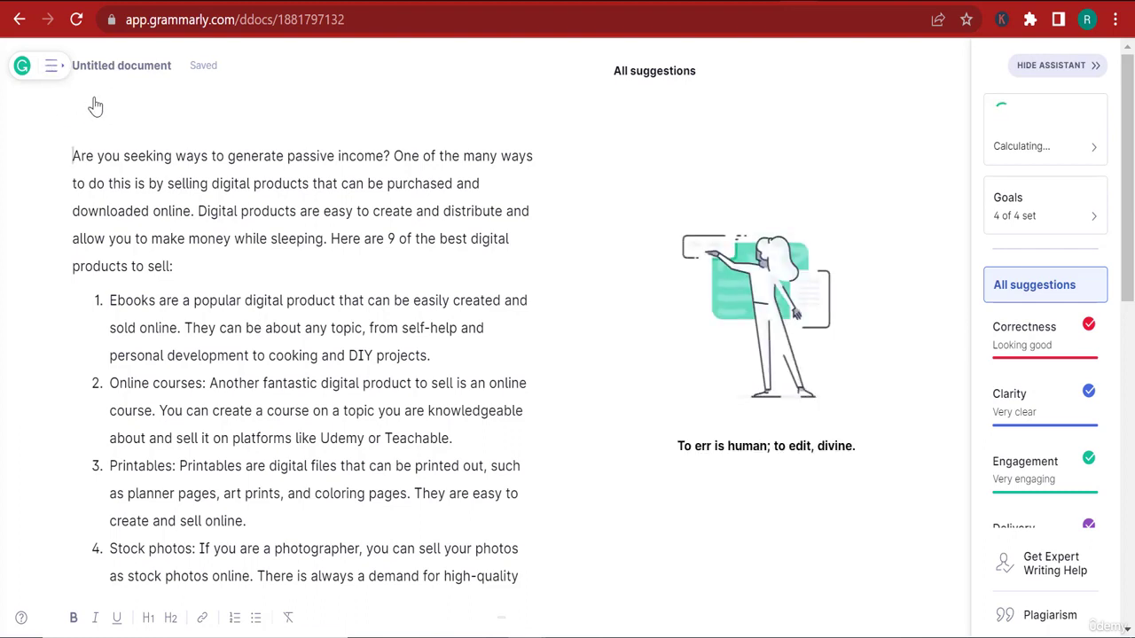
left_click(77, 184)
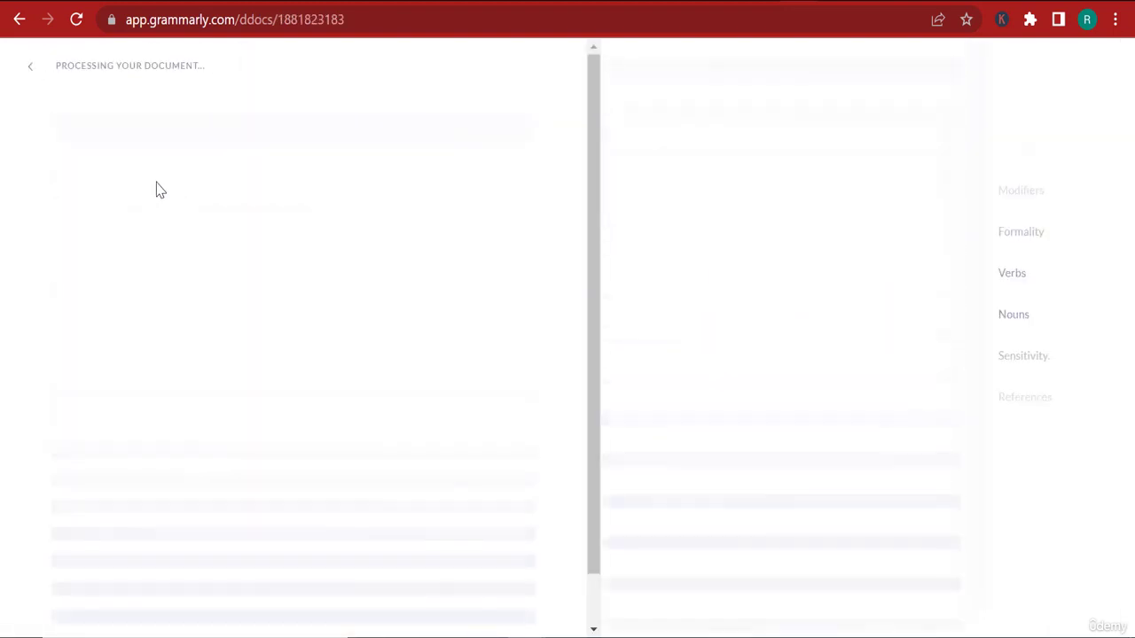
right_click(140, 154)
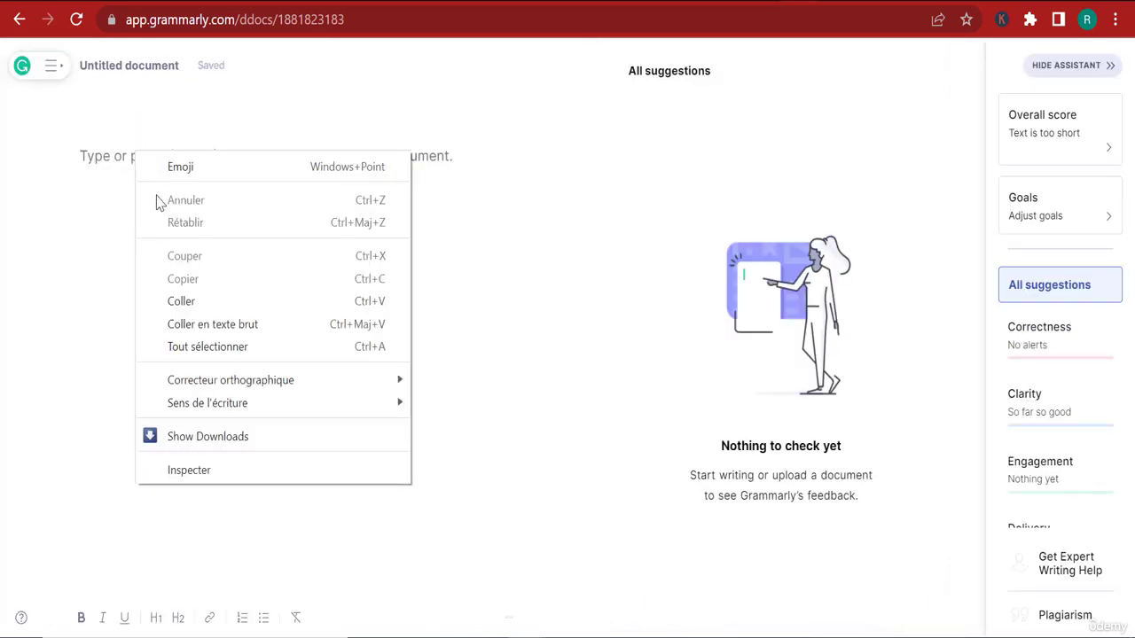
left_click(198, 299)
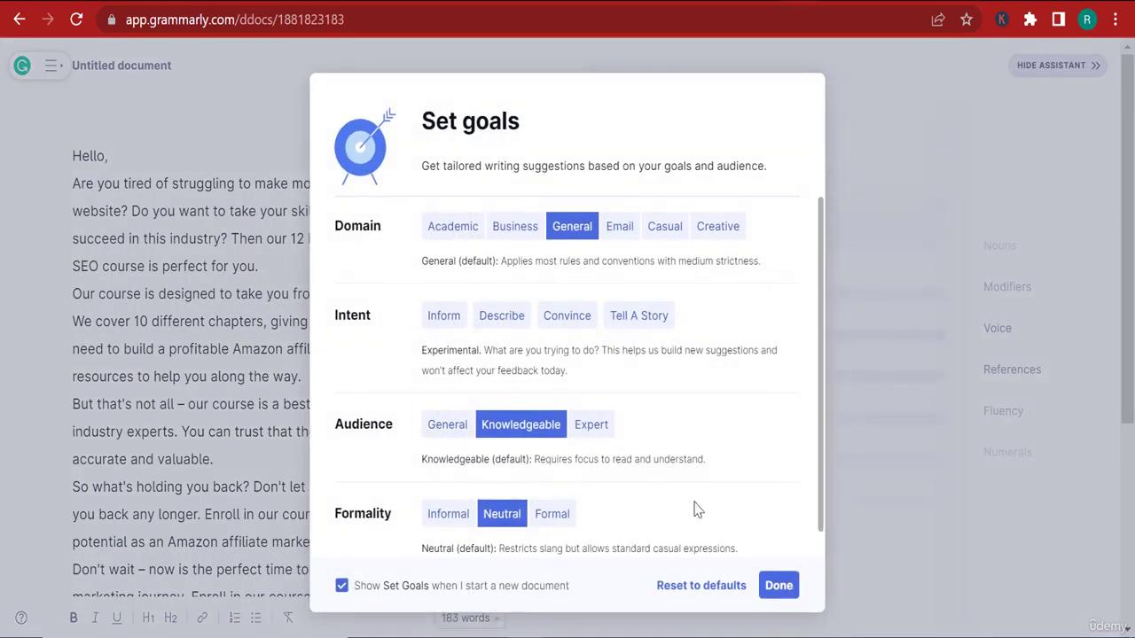
Set the document's goals to the Email domain, Convince and Tell A Story intents, and General audience, keeping Neutral formality.
left_click(625, 319)
left_click(589, 323)
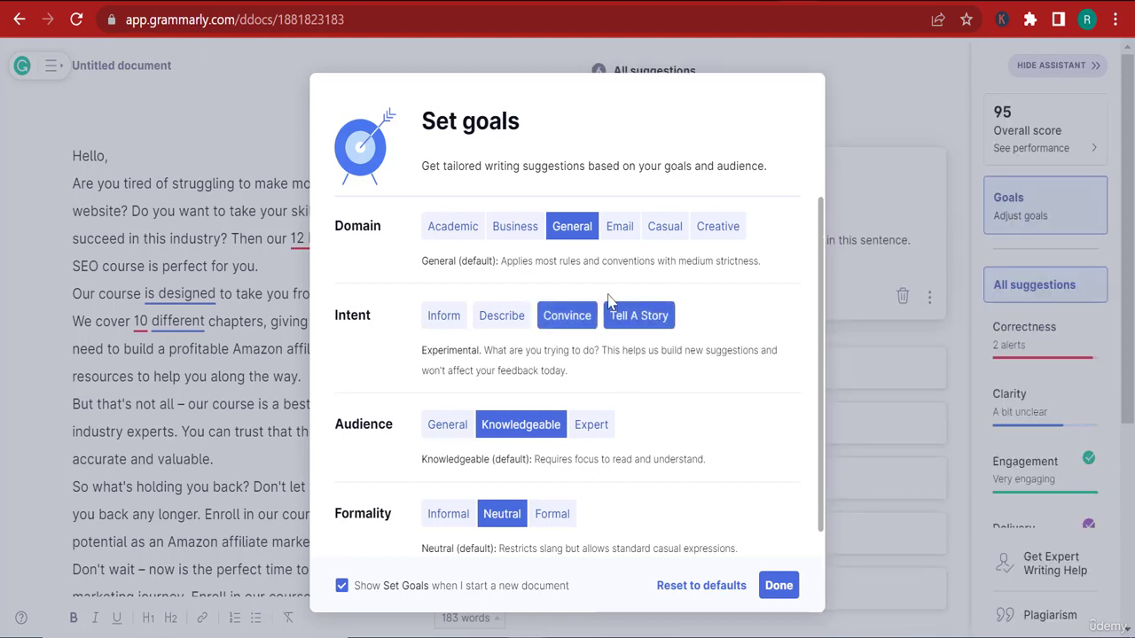
left_click(623, 232)
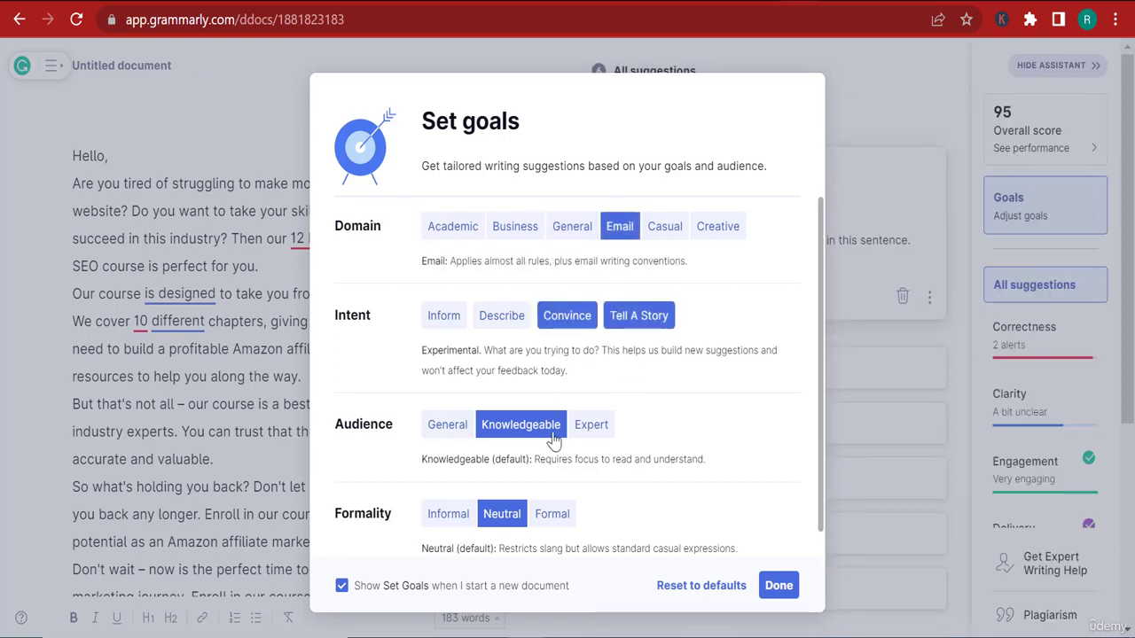
left_click(457, 434)
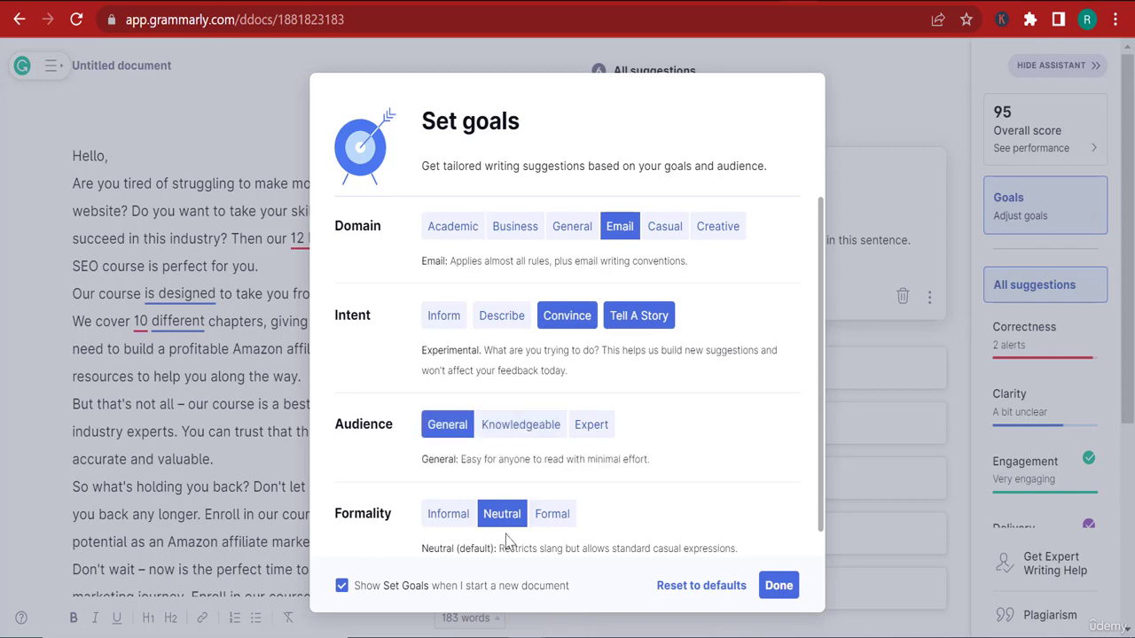
left_click(777, 586)
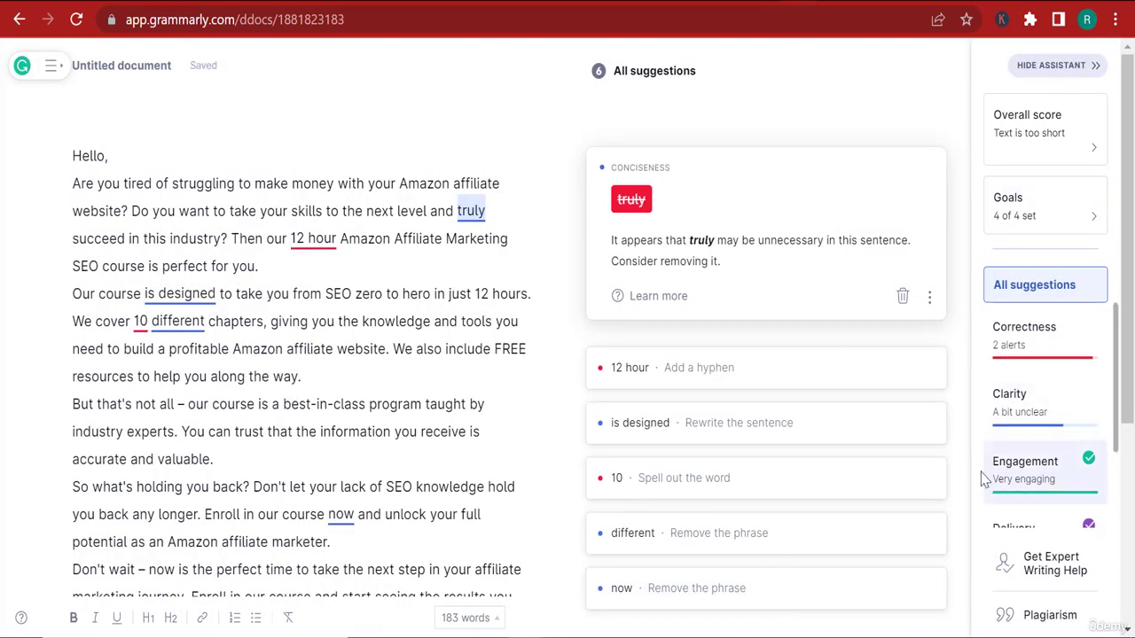
Accept the suggestions to remove "truly" and hyphenate "12-hour", and dismiss the rewrite suggestion for "is designed".
left_click(631, 200)
left_click(659, 172)
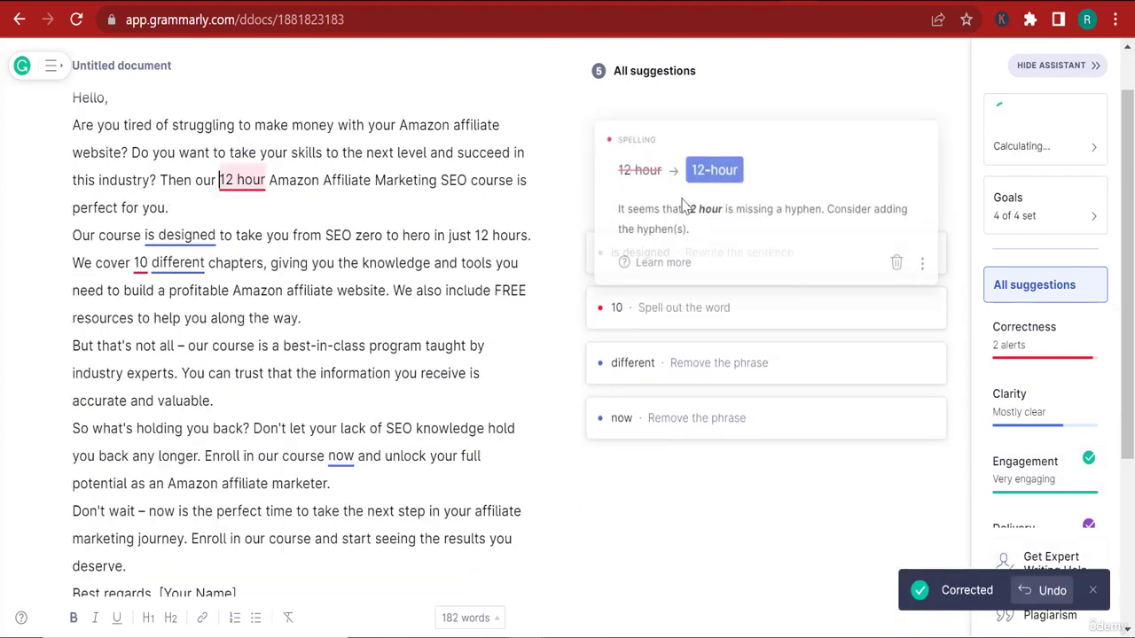
left_click(705, 170)
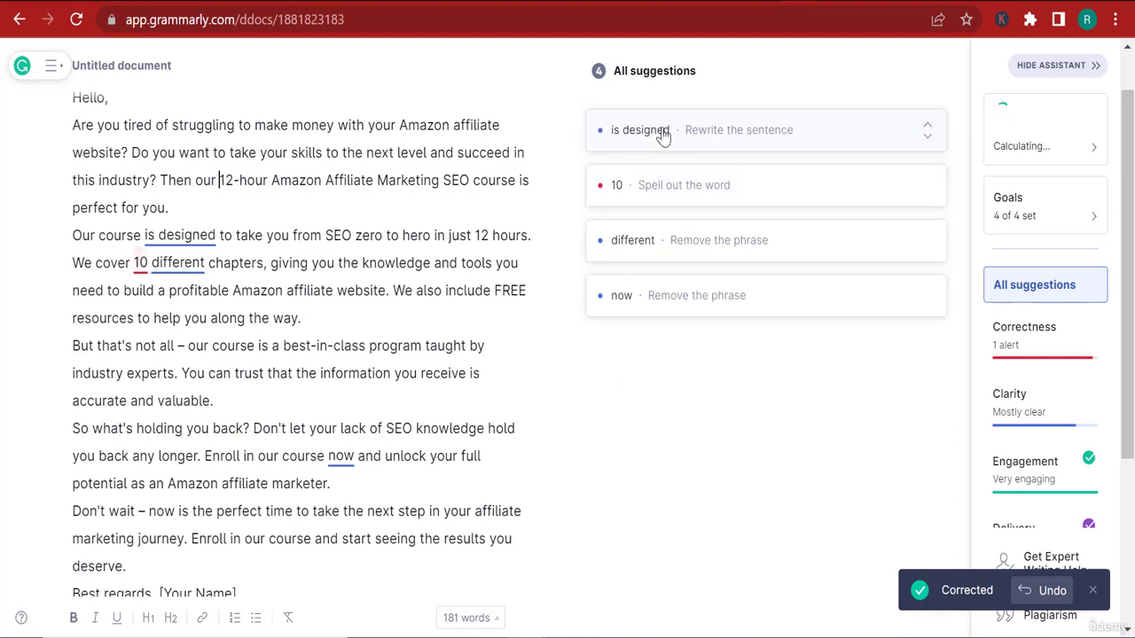
left_click(664, 135)
left_click(903, 254)
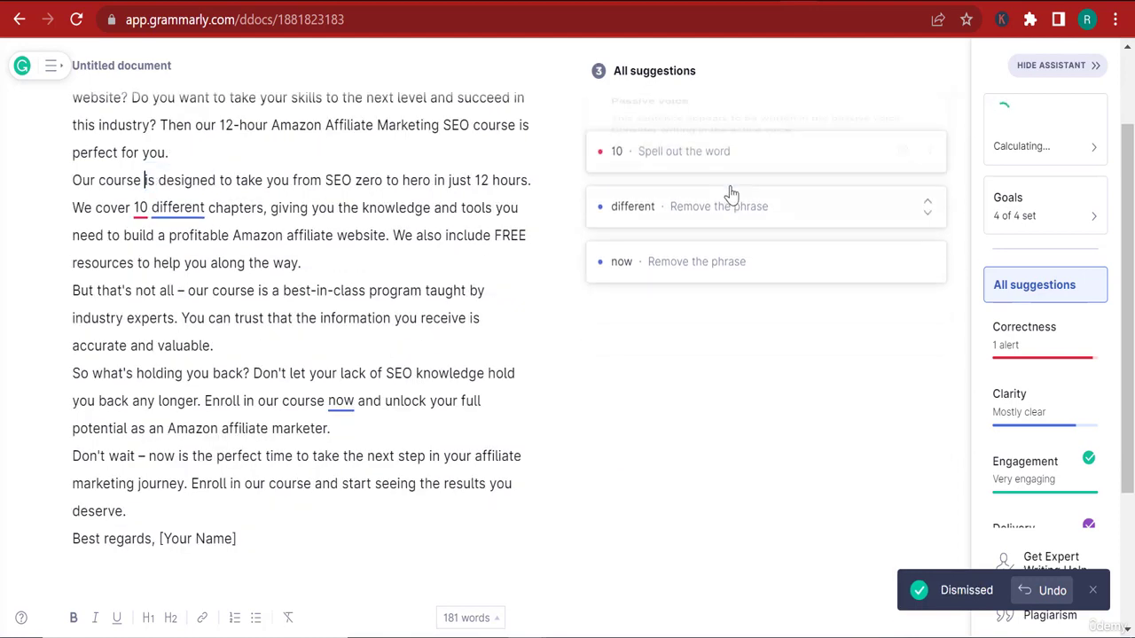
Accept the suggestions to spell out 10 as "ten" and to remove "different" and "now".
left_click(701, 143)
left_click(666, 169)
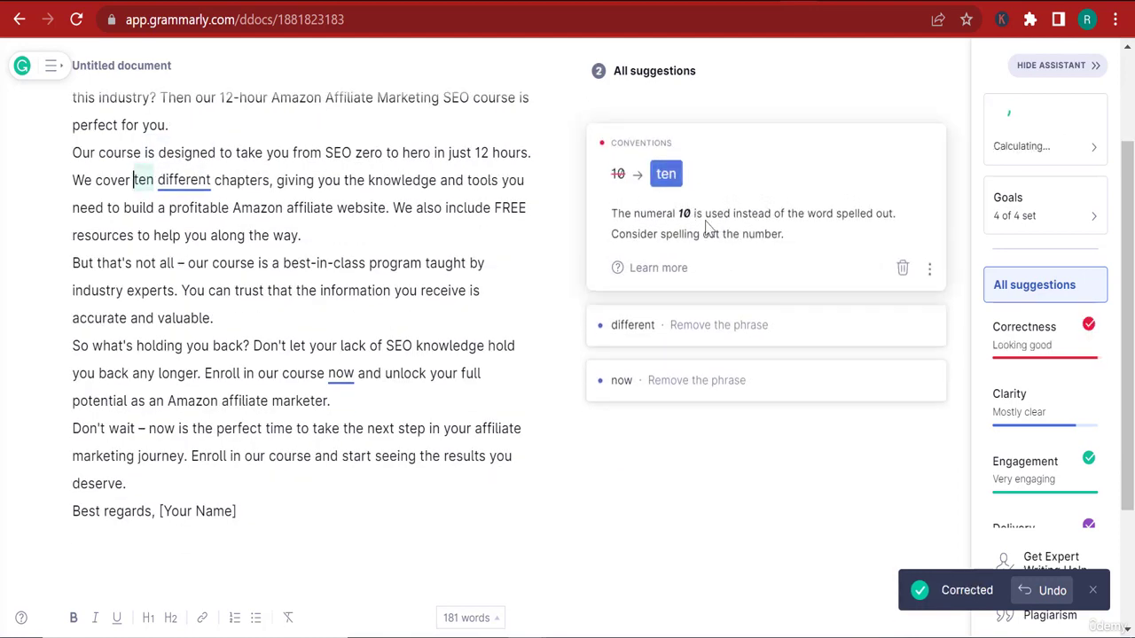
left_click(658, 181)
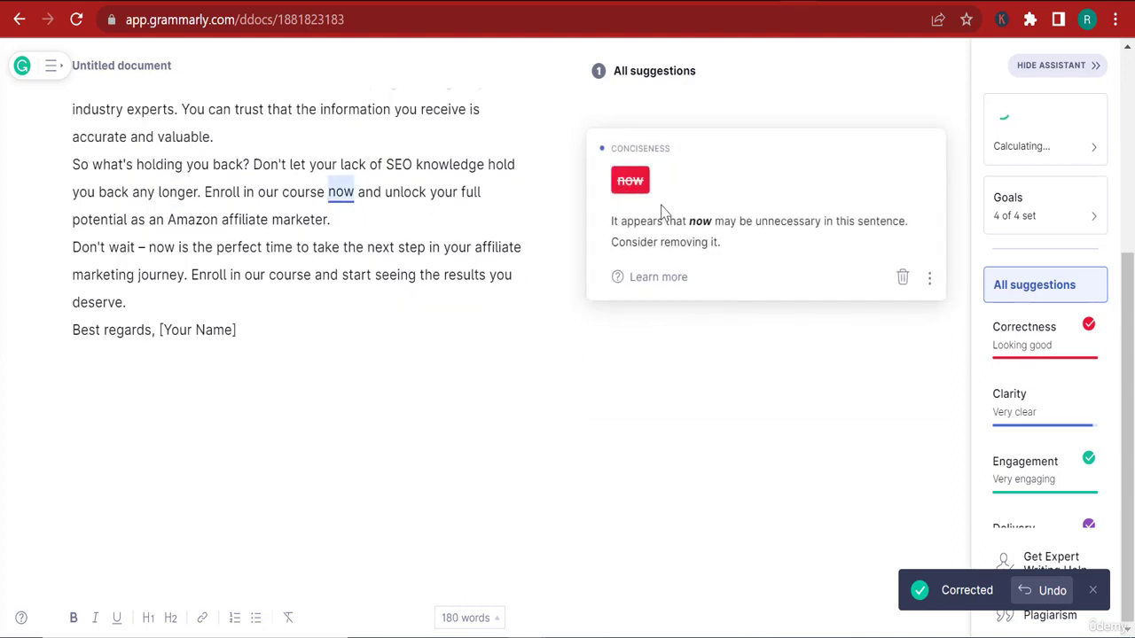
left_click(633, 184)
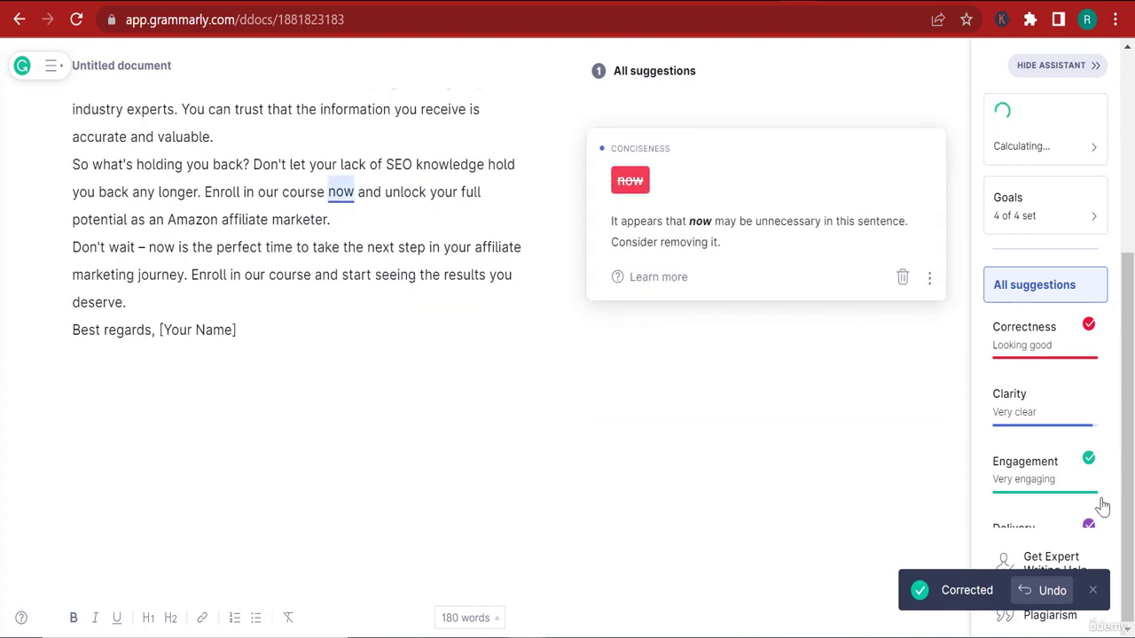
Run the plagiarism check and insert blank lines after the "Hello," greeting and after the first paragraph.
left_click(1041, 618)
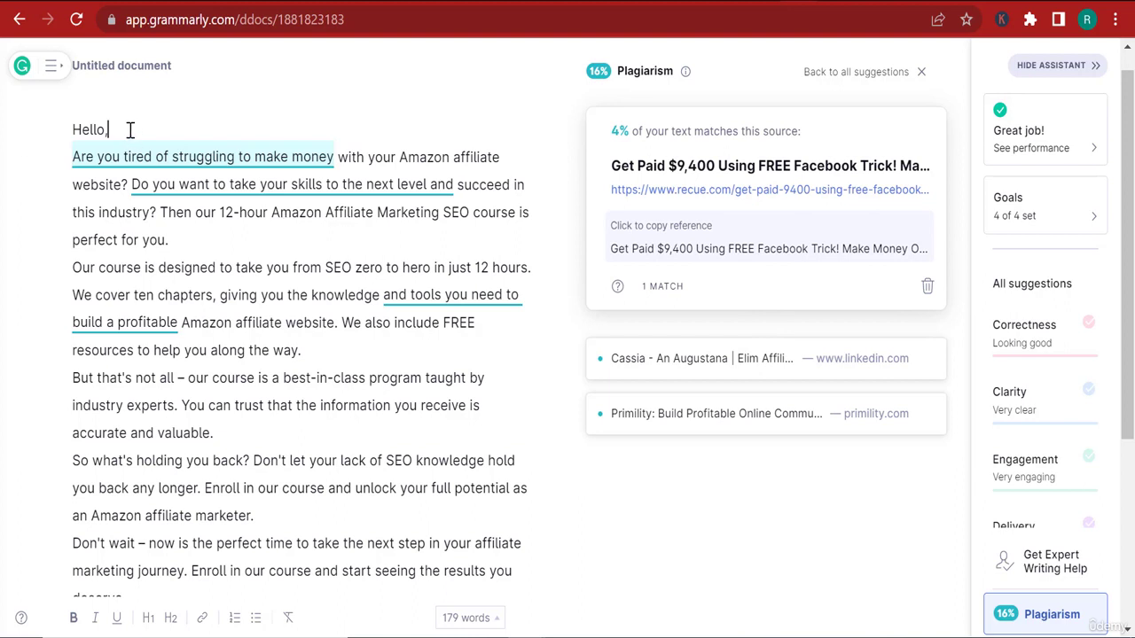
key("Return")
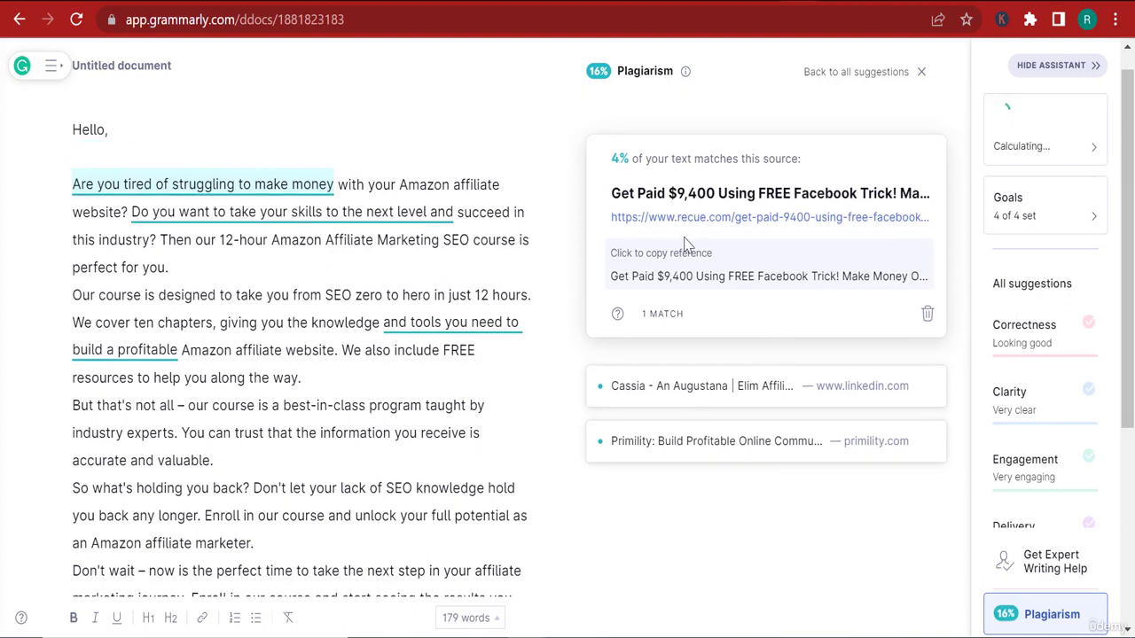
key("Return")
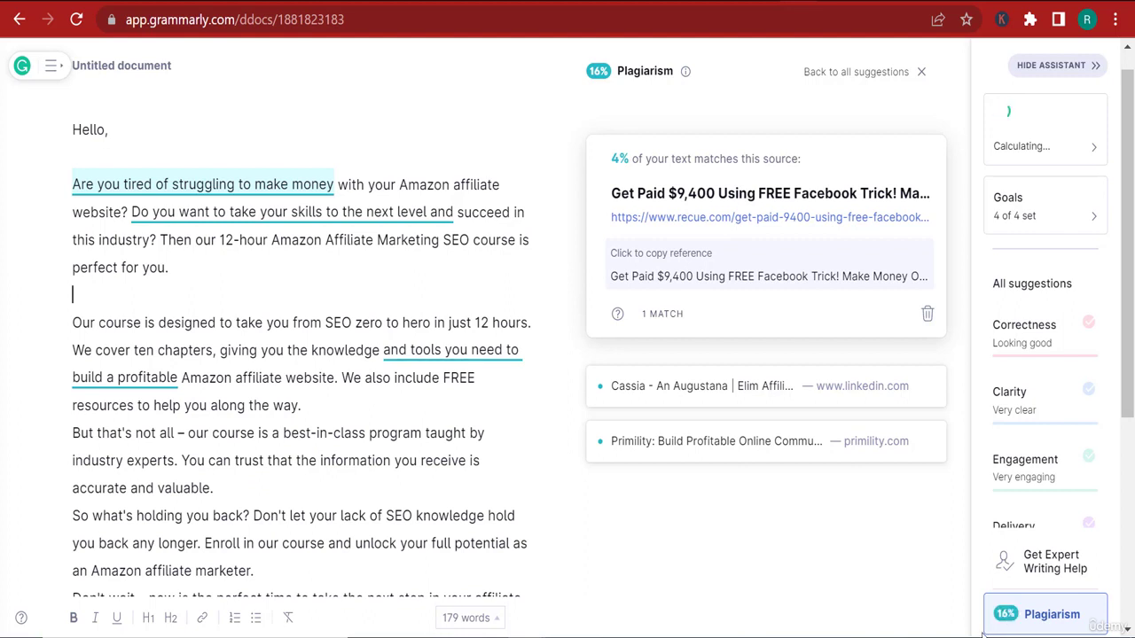
In the flagged phrases of the first paragraph, replace "struggling" with "fighting" and "want" with "seek".
double_click(202, 181)
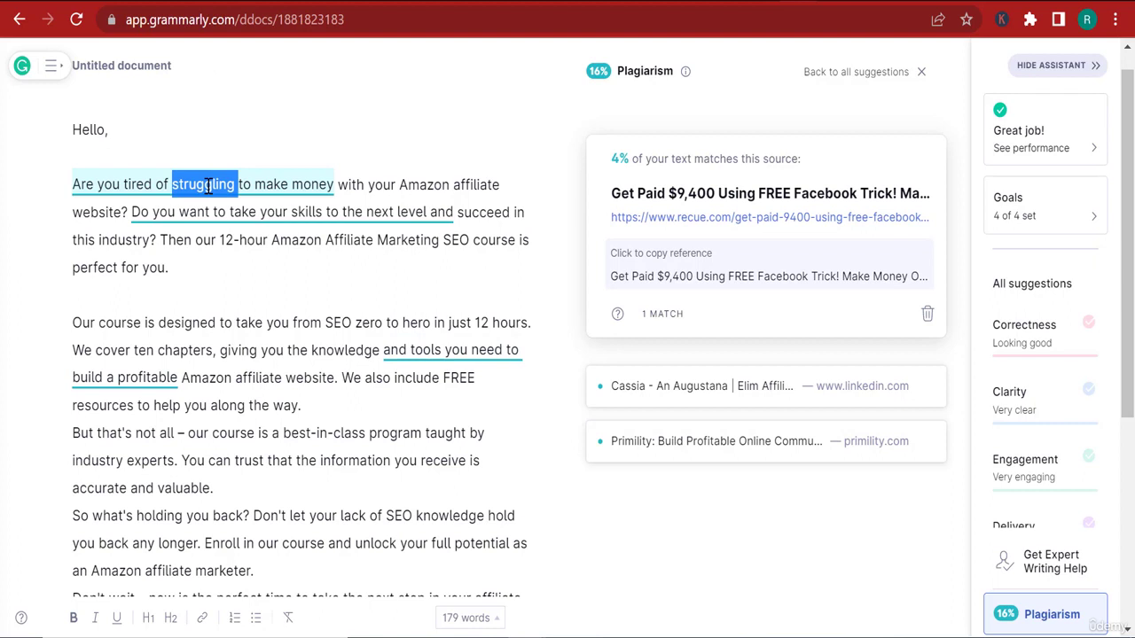
type("fighting")
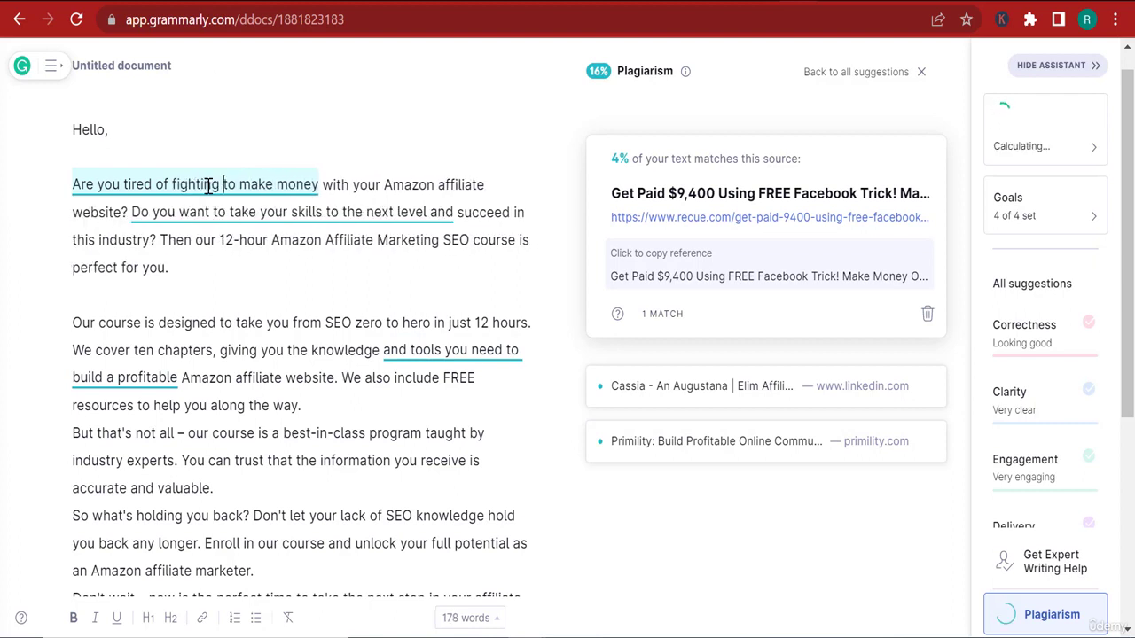
left_click(280, 210)
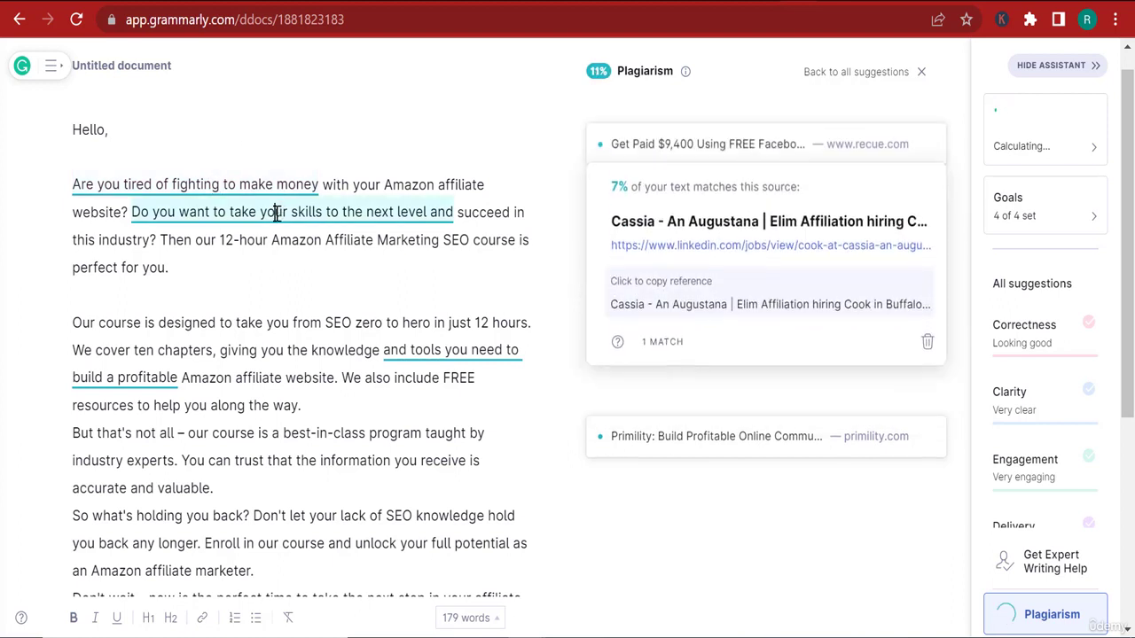
double_click(193, 215)
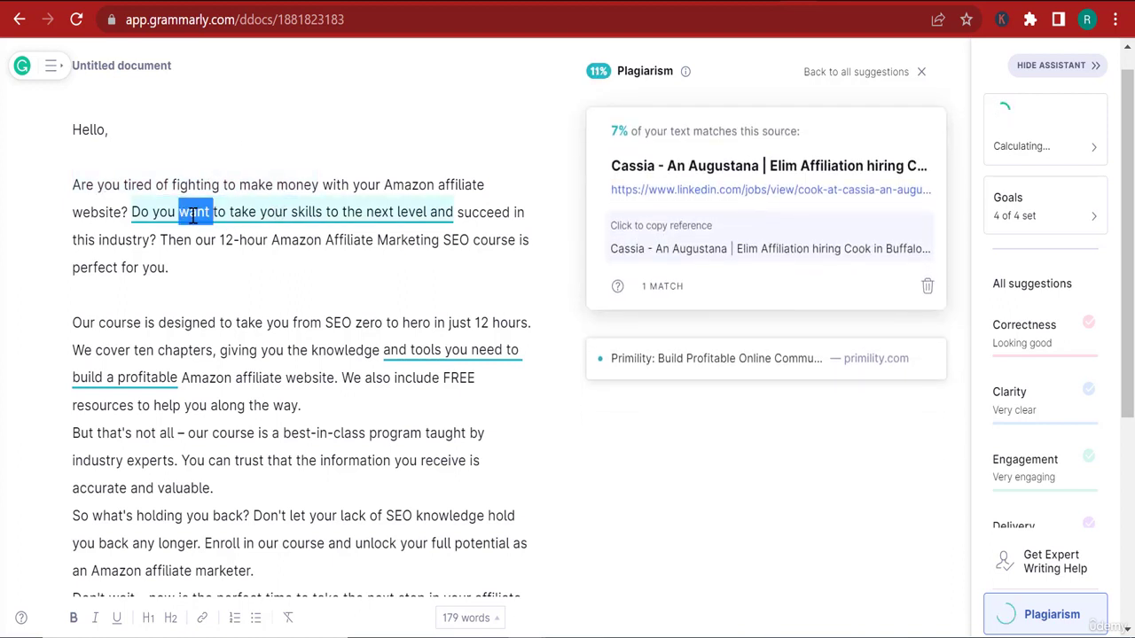
type("seek")
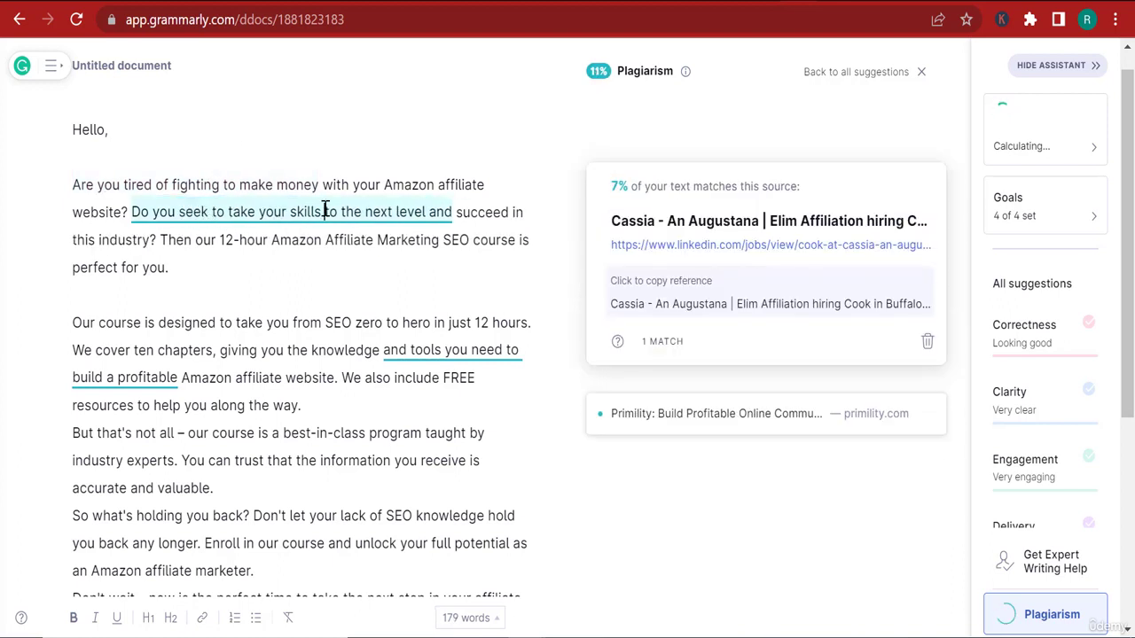
left_click(413, 214)
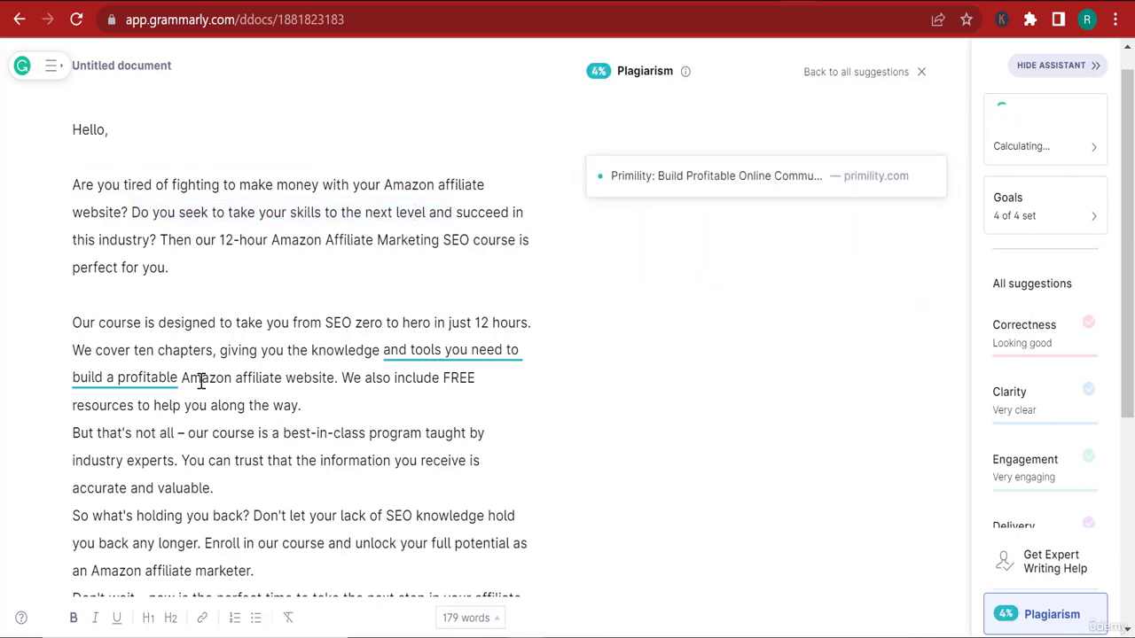
Replace "need" with "require" in the flagged phrase of the second paragraph.
left_click(441, 343)
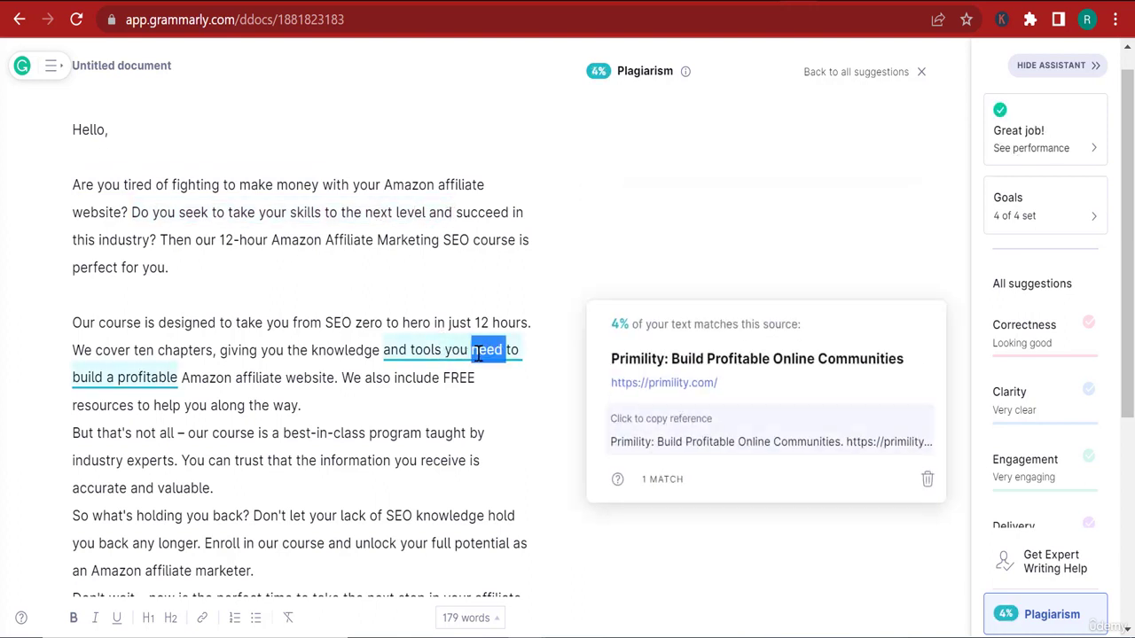
triple_click(476, 353)
double_click(480, 352)
type("require")
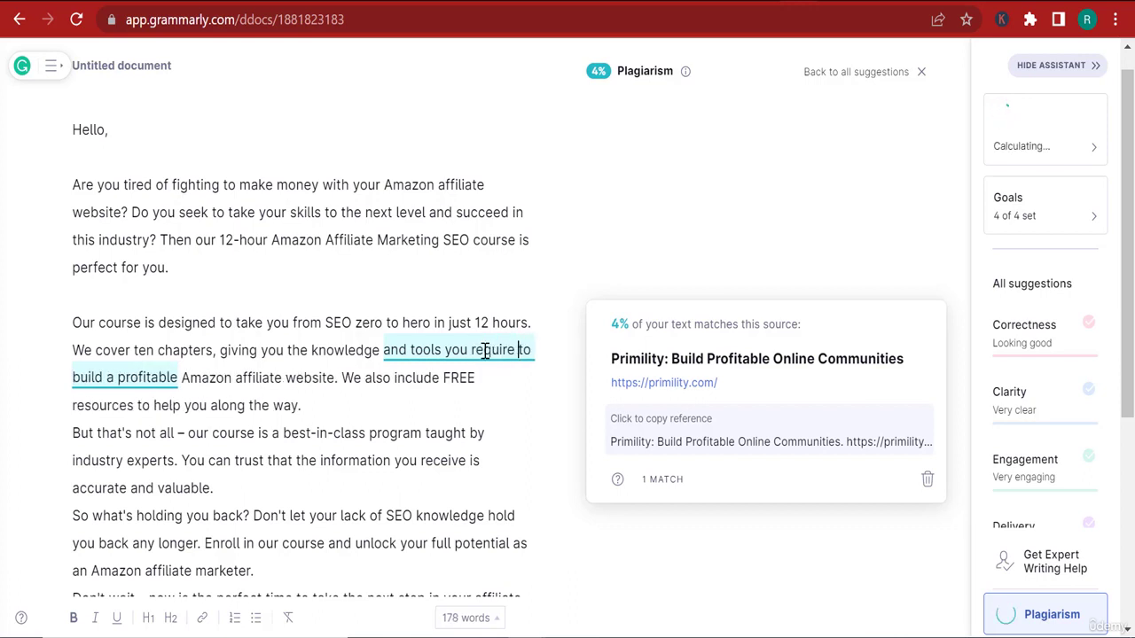
left_click(527, 440)
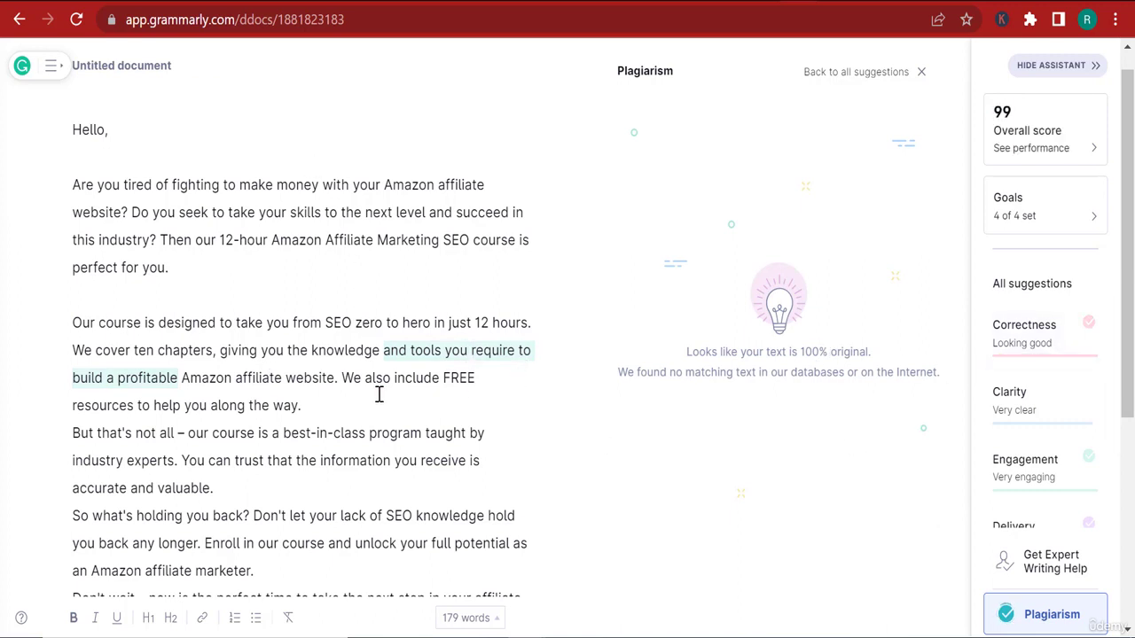
Insert blank lines between the remaining paragraphs and before the "Best regards" signature.
key("Return")
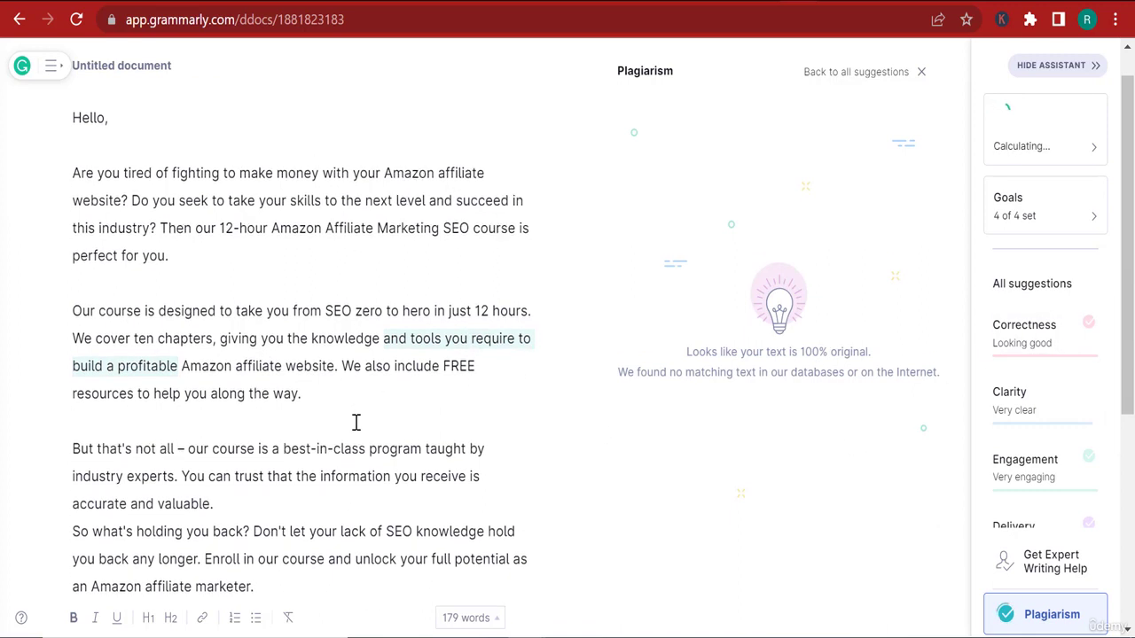
scroll(268, 403, "down", 2)
key("Return")
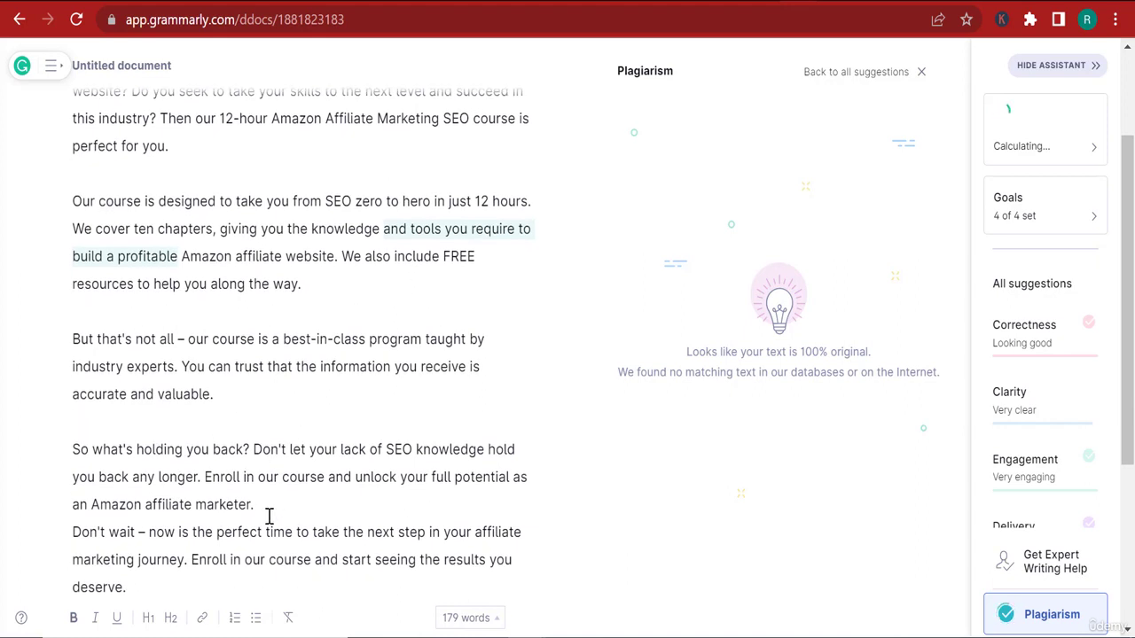
key("Return")
scroll(269, 517, "down", 5)
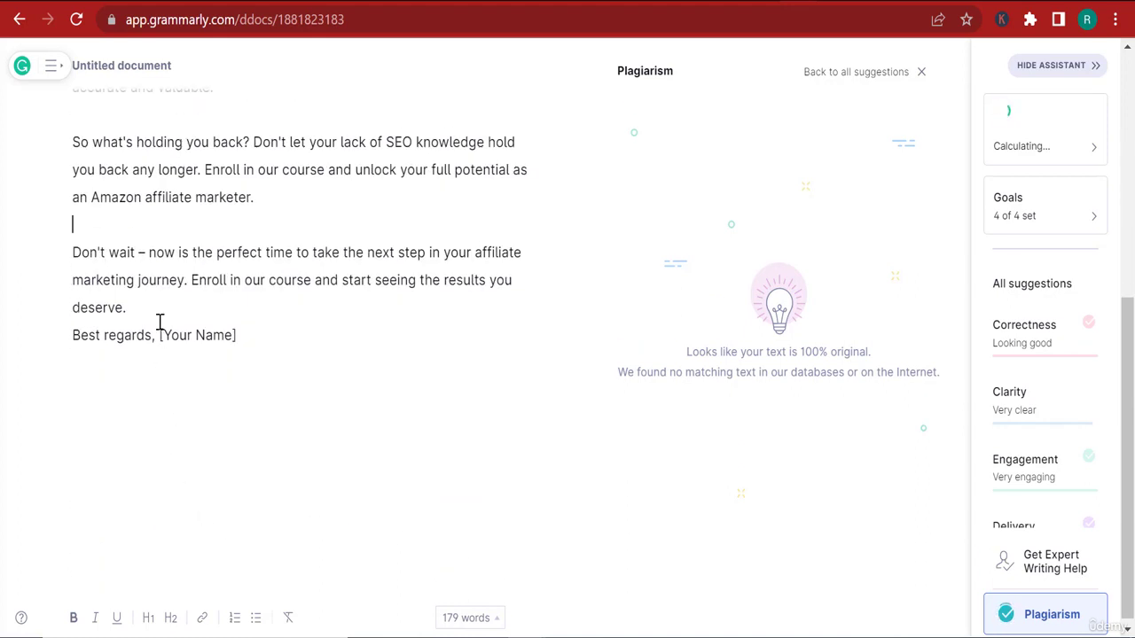
key("Return")
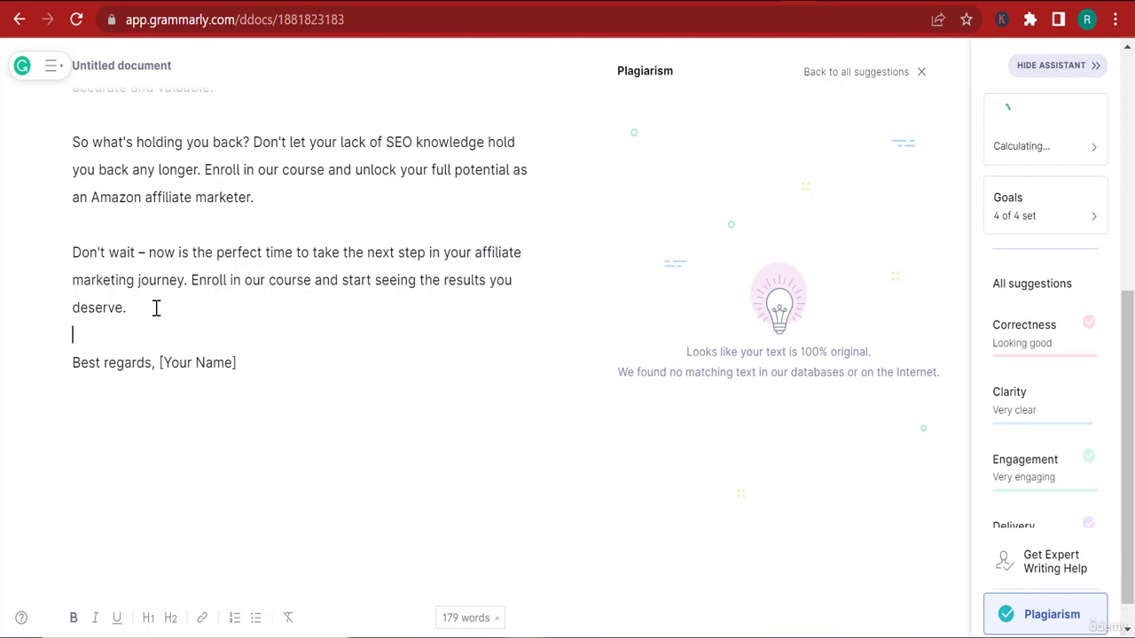
Copy the whole edited email from "Hello," through the signature and switch to the Udemy announcements page.
scroll(202, 426, "up", 7)
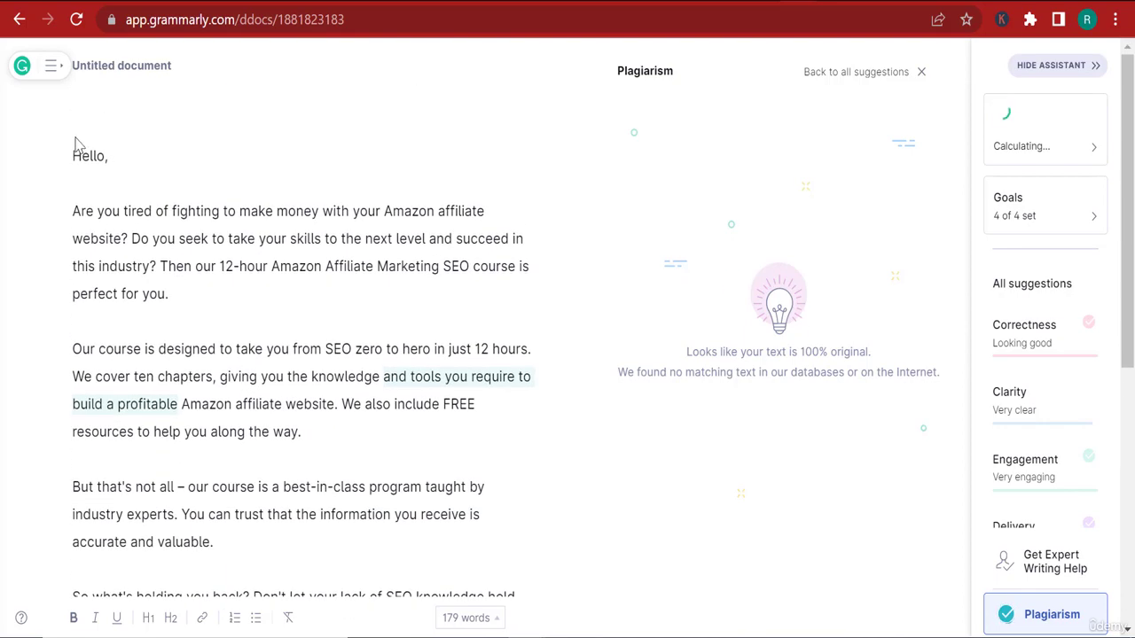
left_click_drag(79, 152, 355, 516)
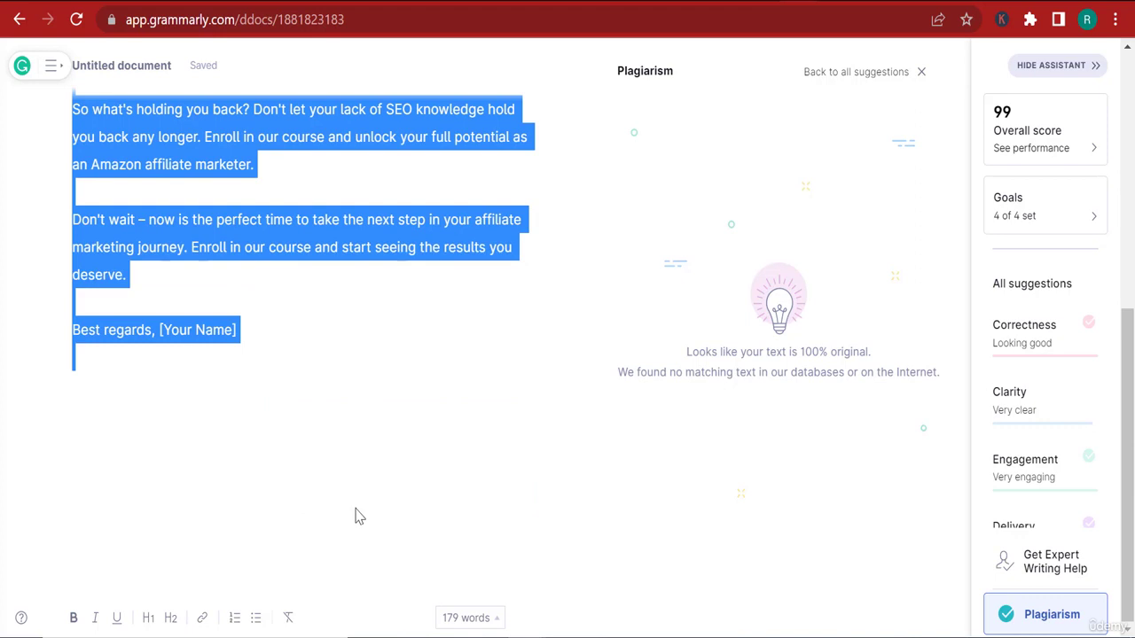
right_click(260, 344)
left_click(287, 44)
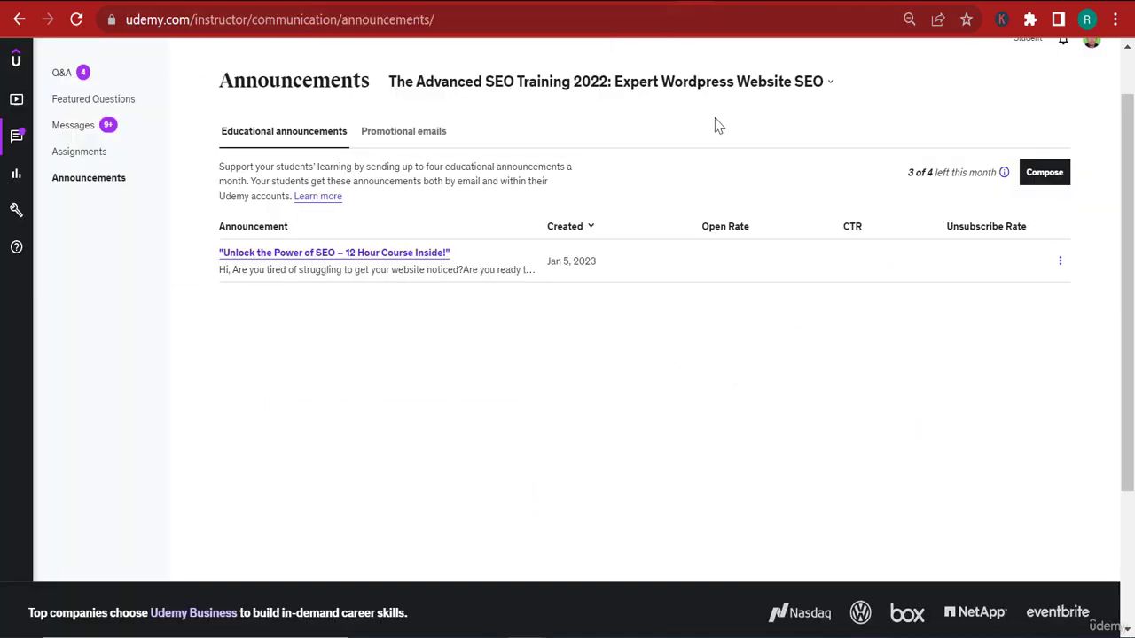
Compose a new educational announcement and paste the copied email as its content.
left_click(1048, 181)
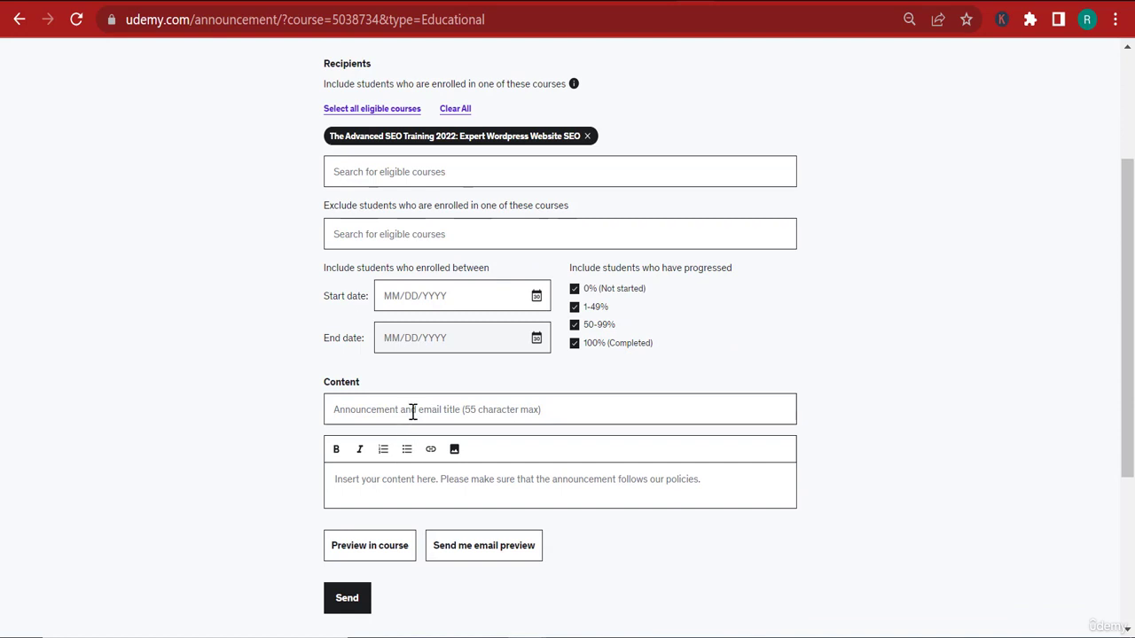
left_click(400, 479)
key("ctrl+v")
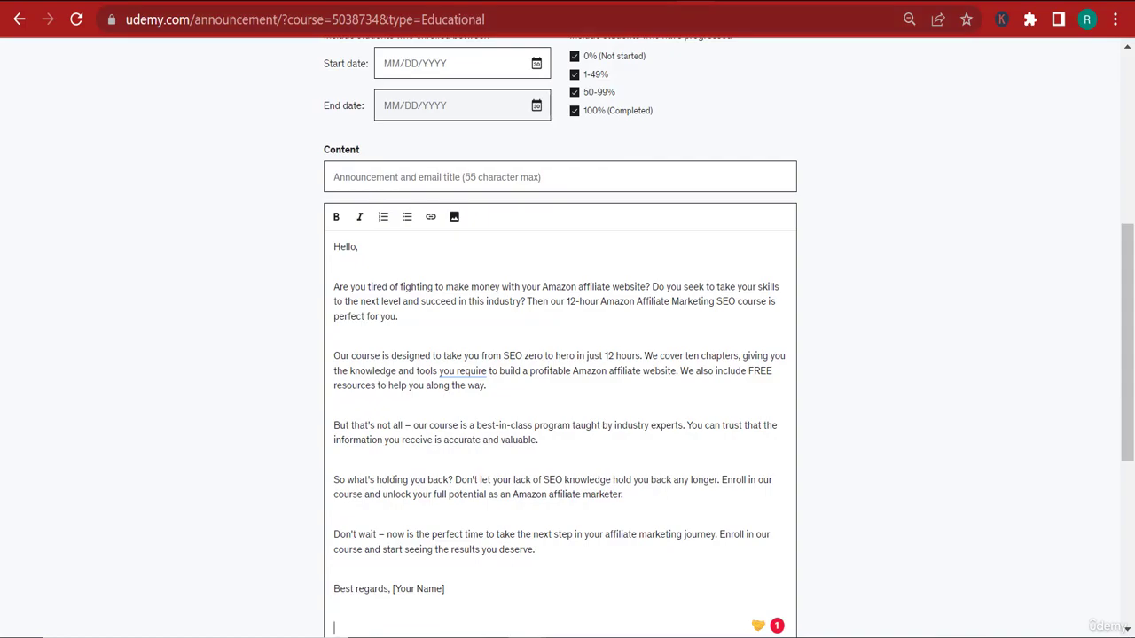
Switch to ChatGPT and copy "Unlock Your Full Amazon Affiliate Marketing Potential" from the subject line of its email response.
left_click(738, 2)
scroll(730, 201, "up", 4)
scroll(620, 302, "down", 2)
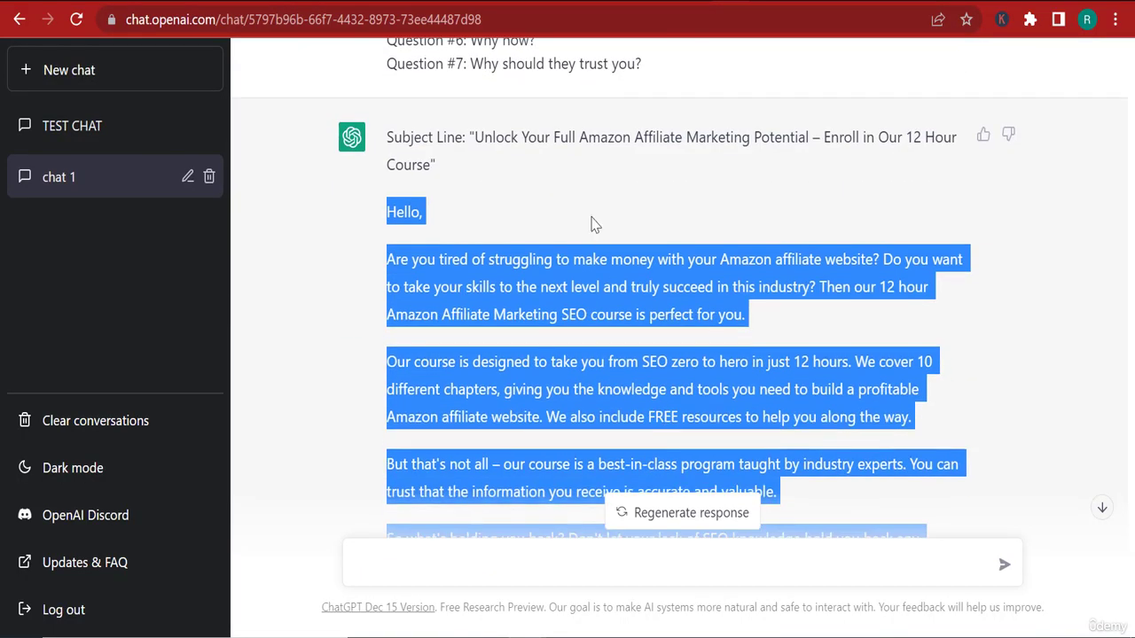
triple_click(603, 131)
right_click(601, 133)
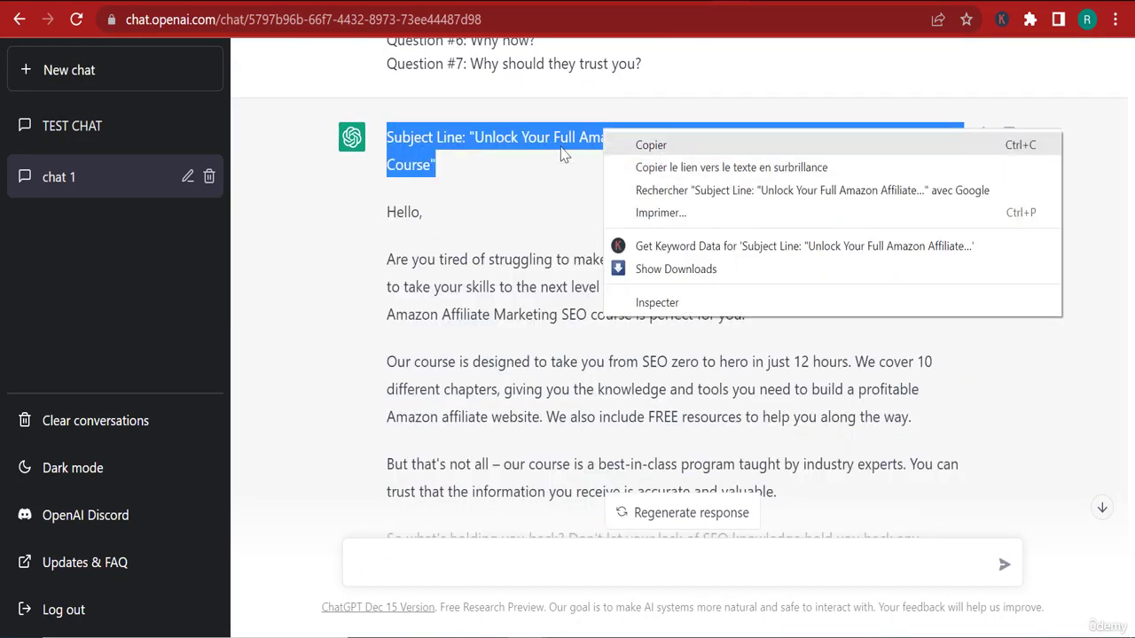
left_click(631, 145)
left_click_drag(475, 137, 815, 138)
right_click(815, 138)
left_click(735, 151)
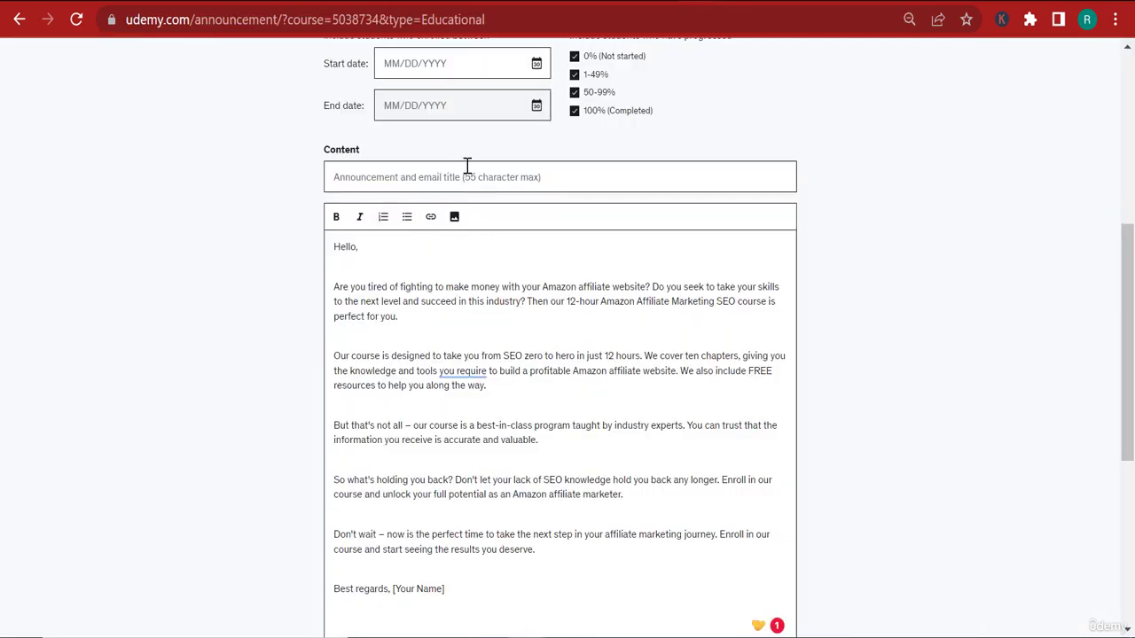
Paste the copied phrase as the Udemy announcement title and add an empty line below the first body paragraph.
left_click(494, 166)
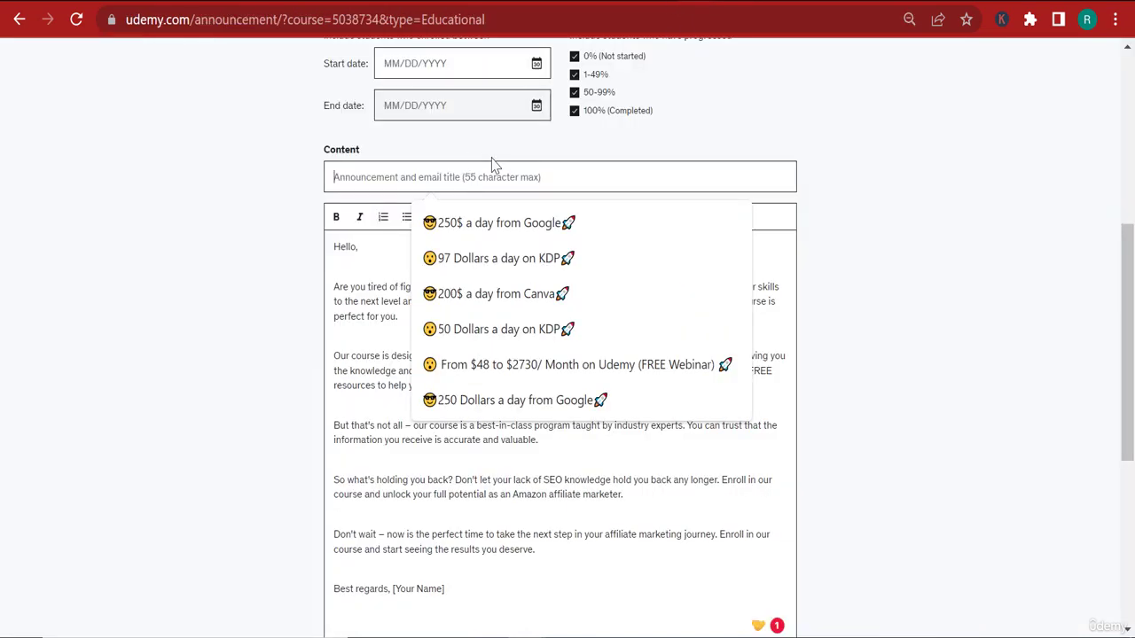
key("ctrl+v")
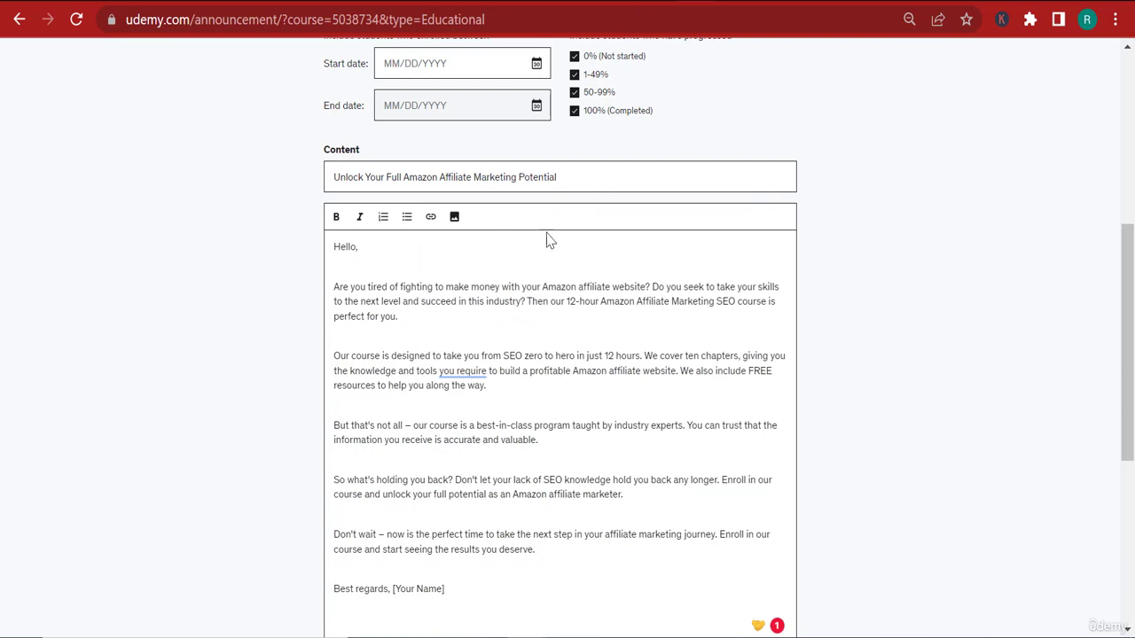
left_click(458, 322)
key("Return")
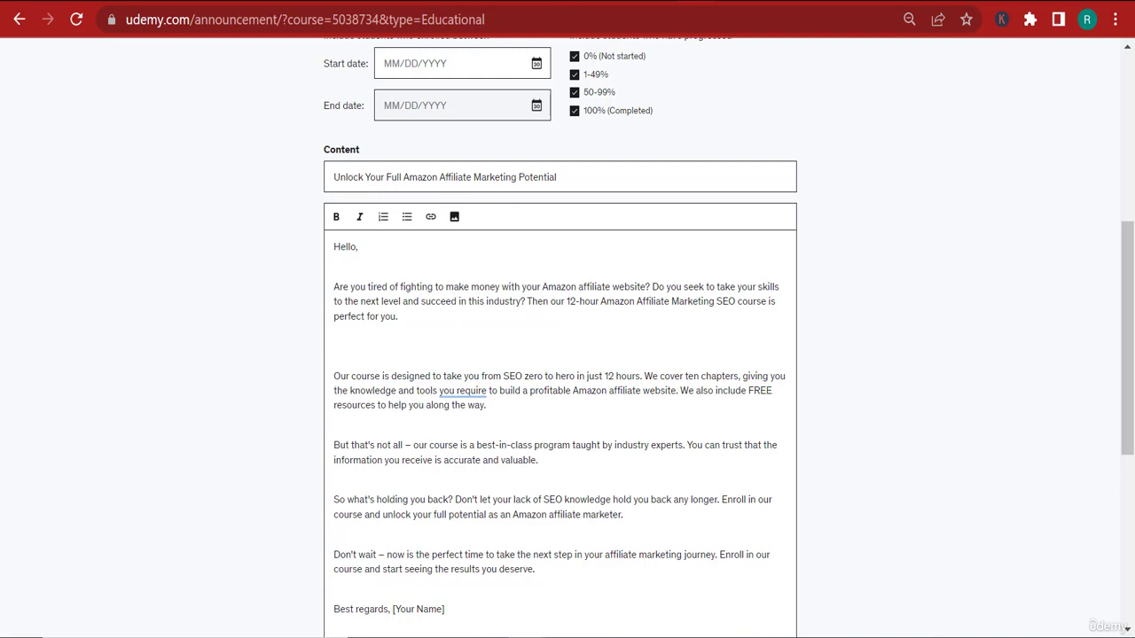
Switch to Canva and create a new custom-size design of 300 × 150 px.
left_click(570, 1)
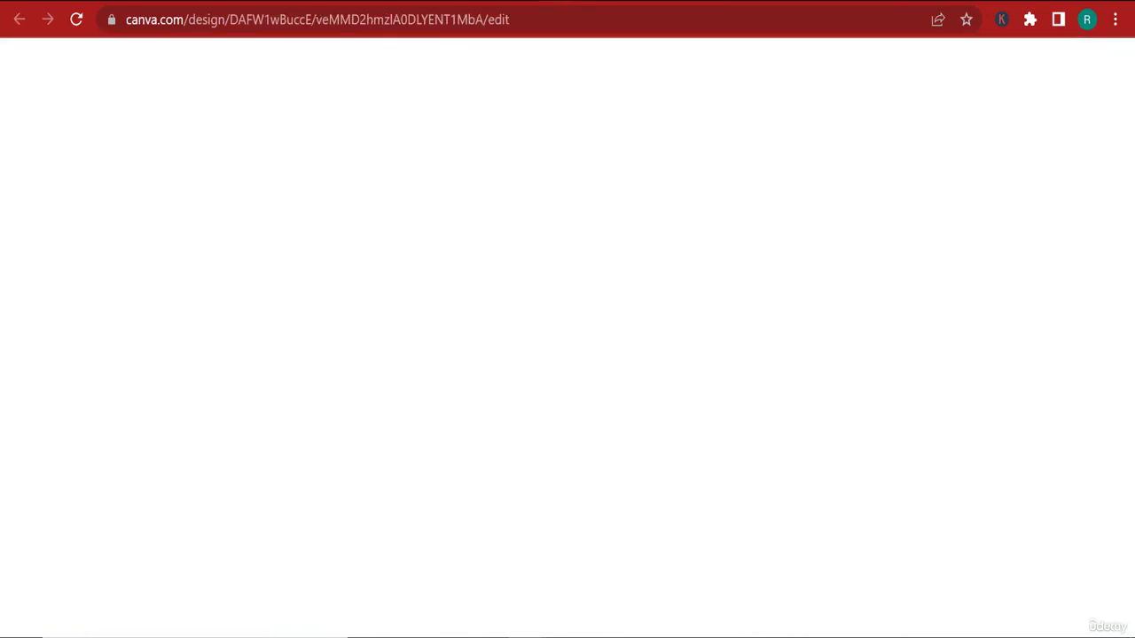
left_click(552, 1)
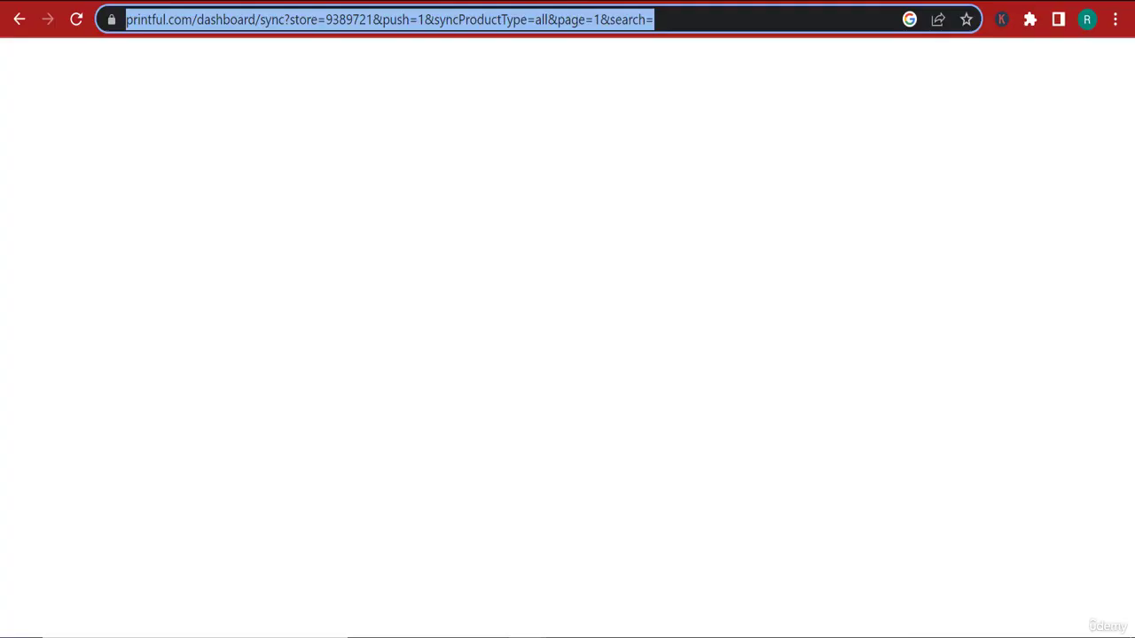
left_click(544, 1)
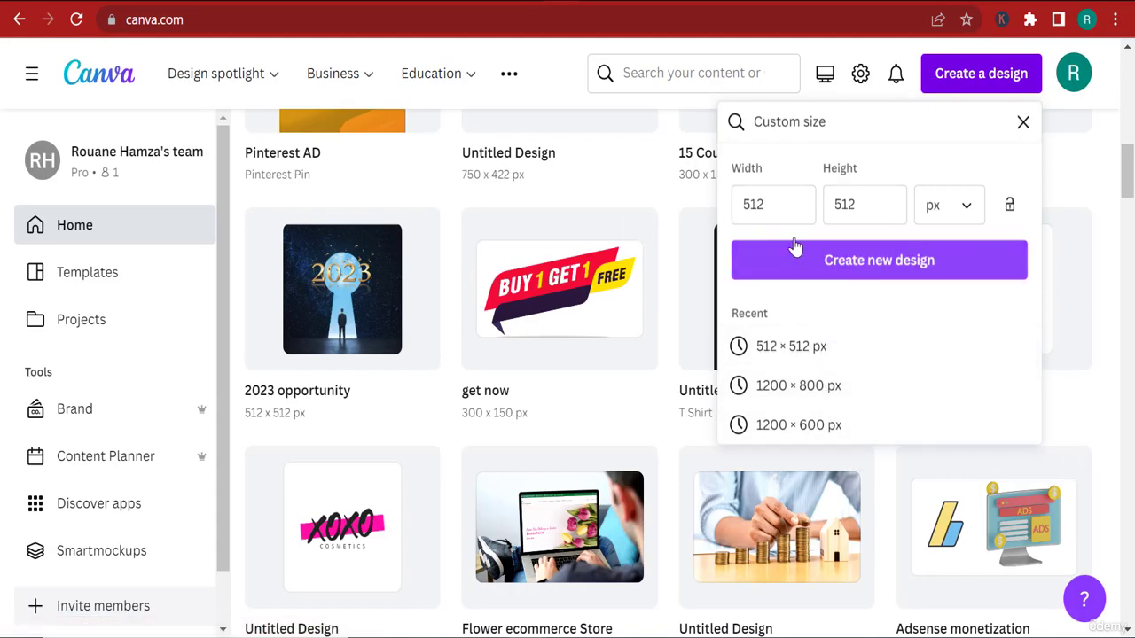
left_click(773, 215)
double_click(758, 204)
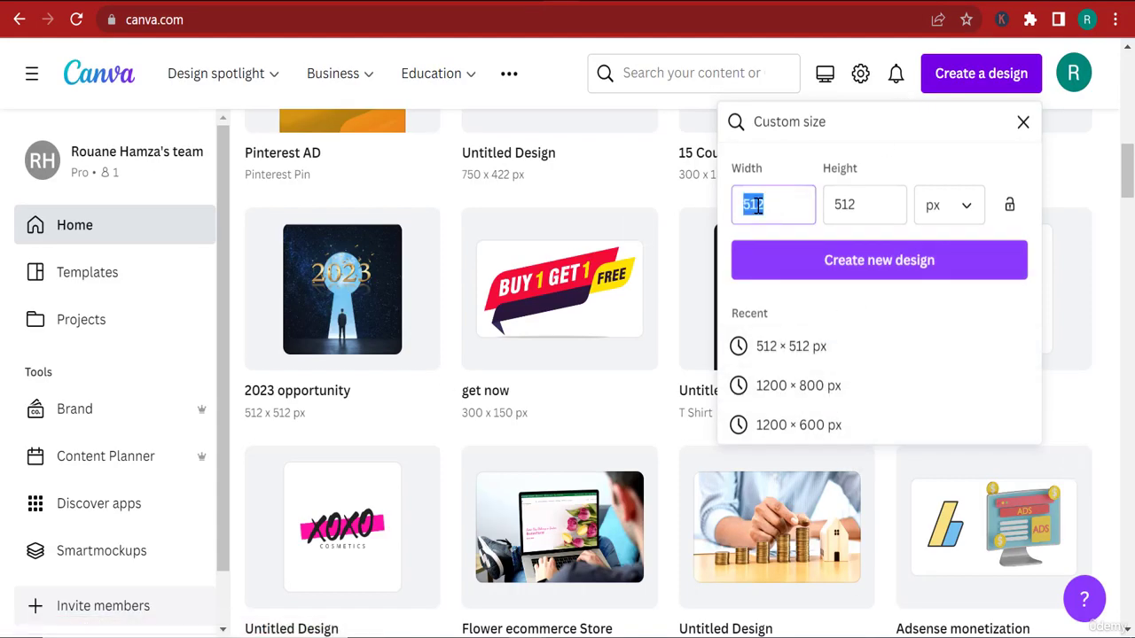
type("300")
double_click(873, 211)
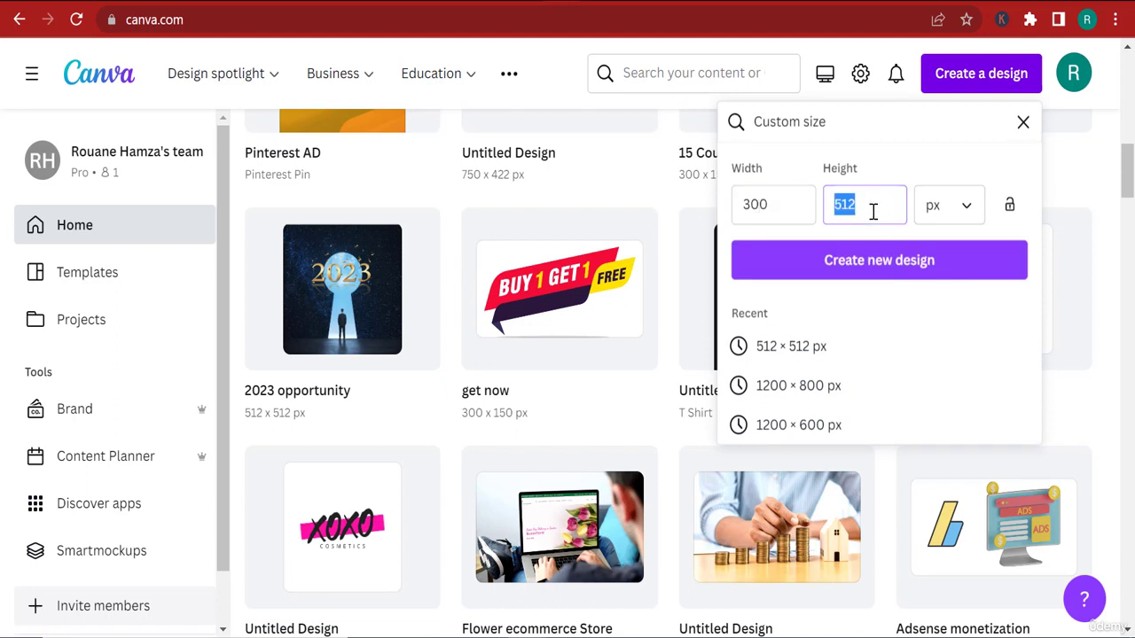
type("150")
left_click(852, 270)
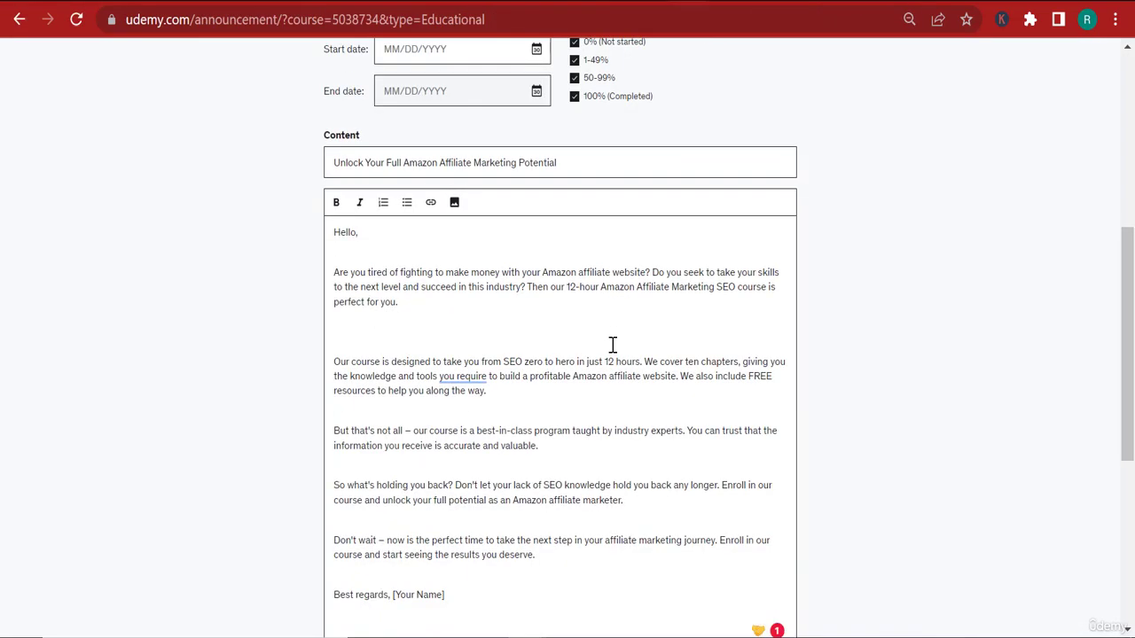
scroll(612, 344, "down", 2)
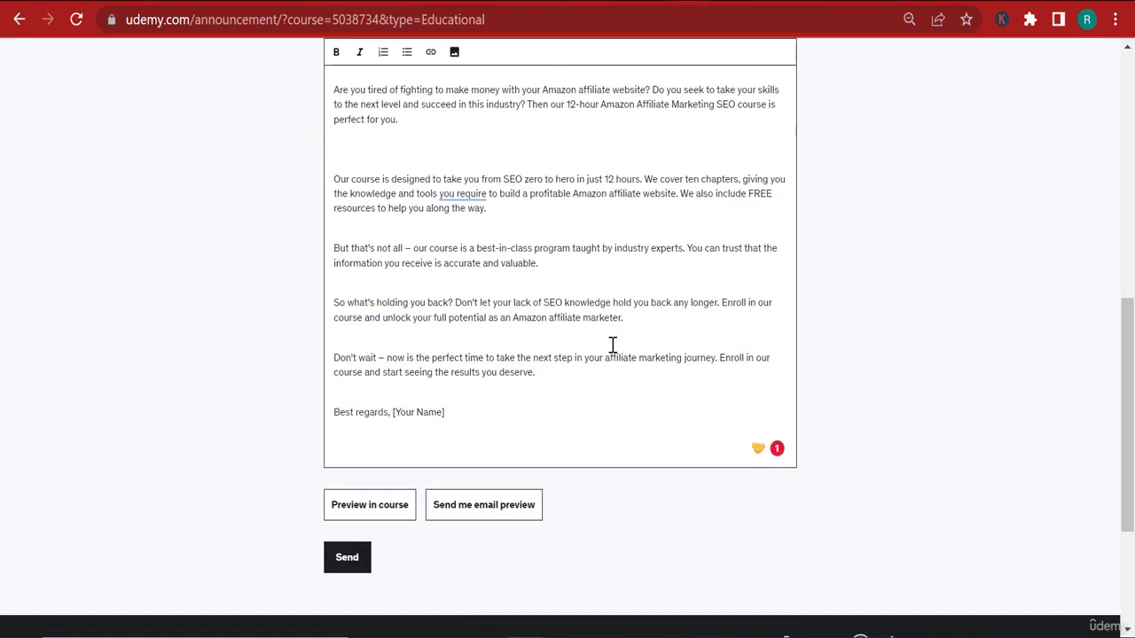
scroll(612, 344, "up", 2)
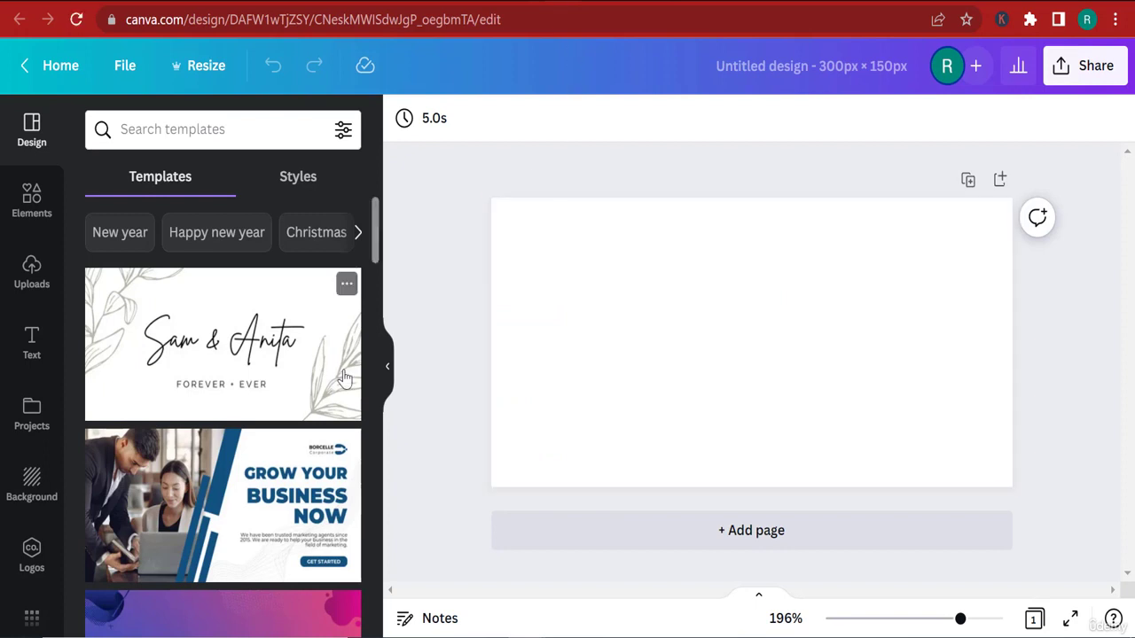
Search the design elements for "STRUGGLING" and limit the results to graphics.
left_click(14, 209)
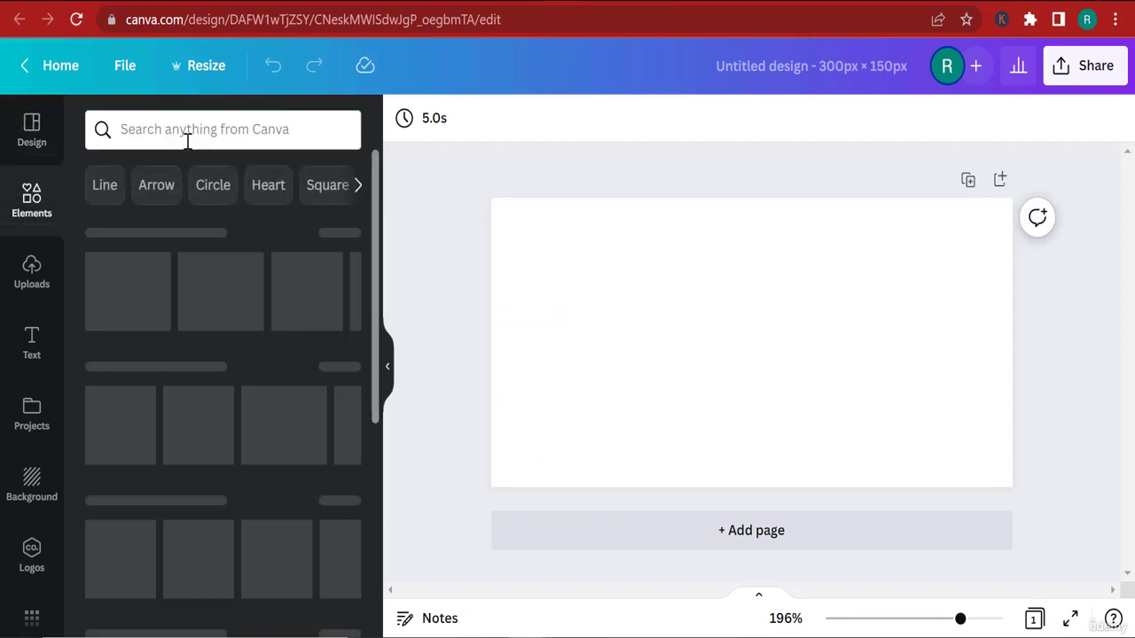
left_click(192, 131)
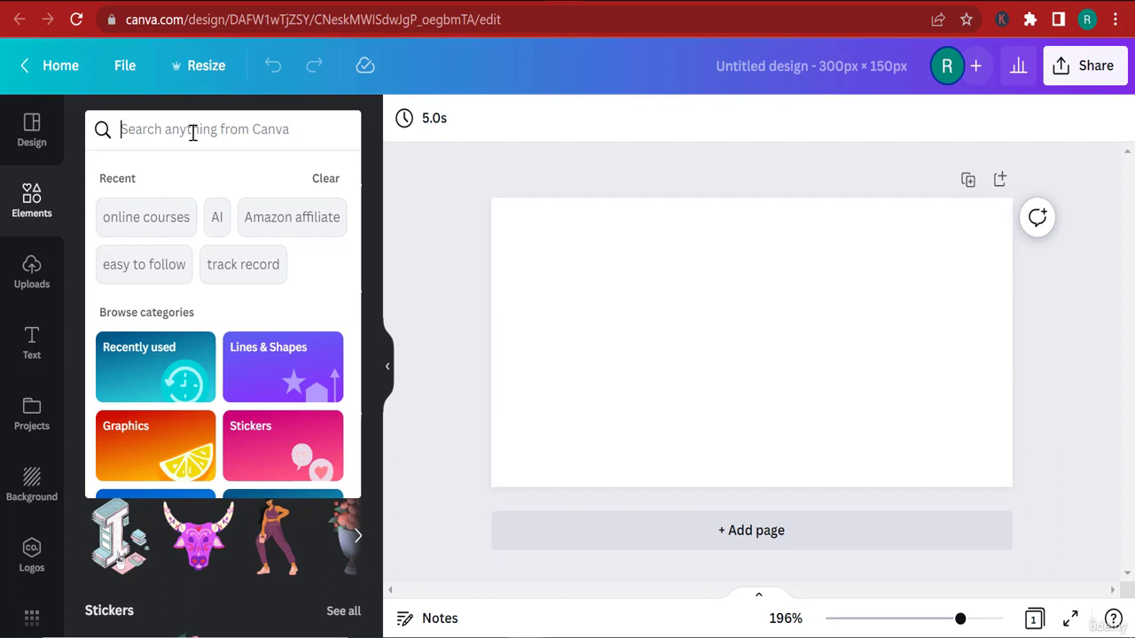
type("STRUGGL")
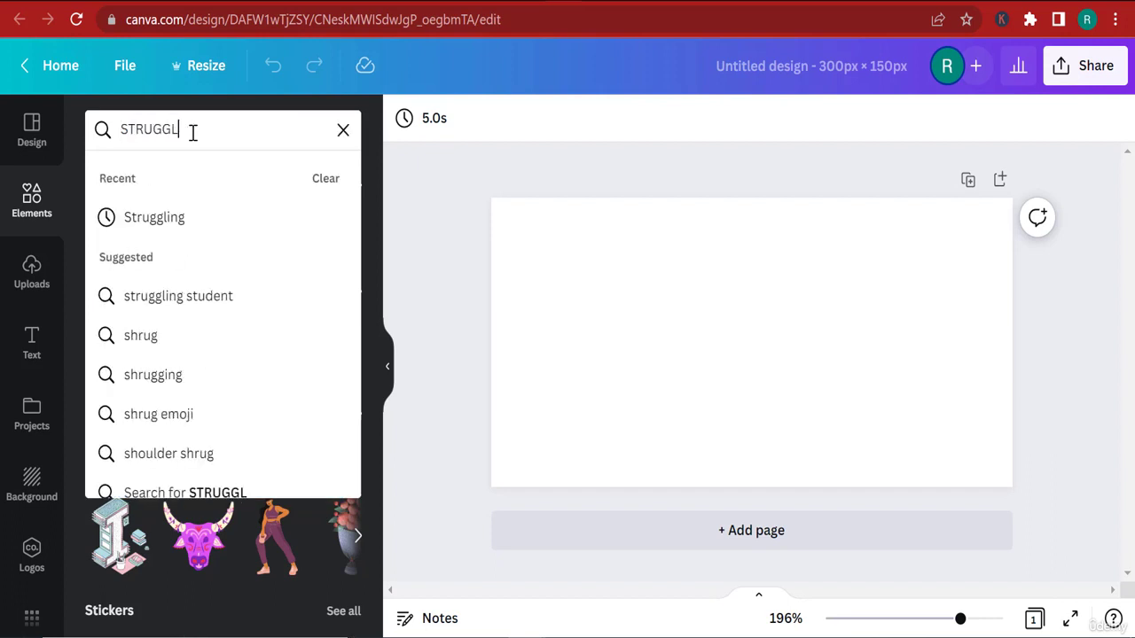
type("ING")
key("Return")
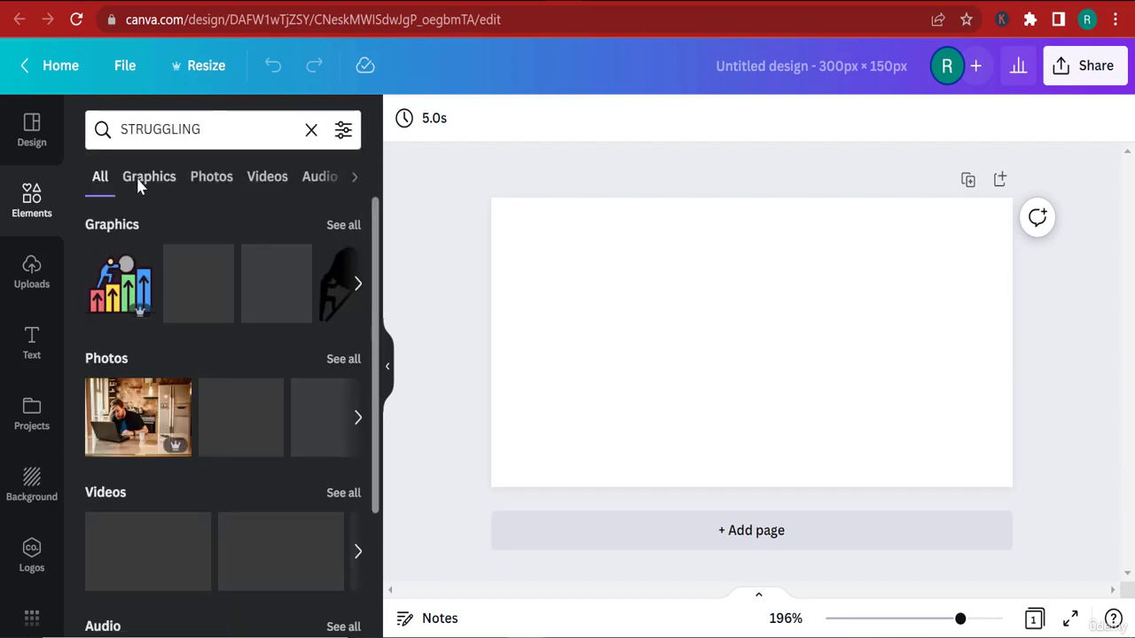
left_click(147, 178)
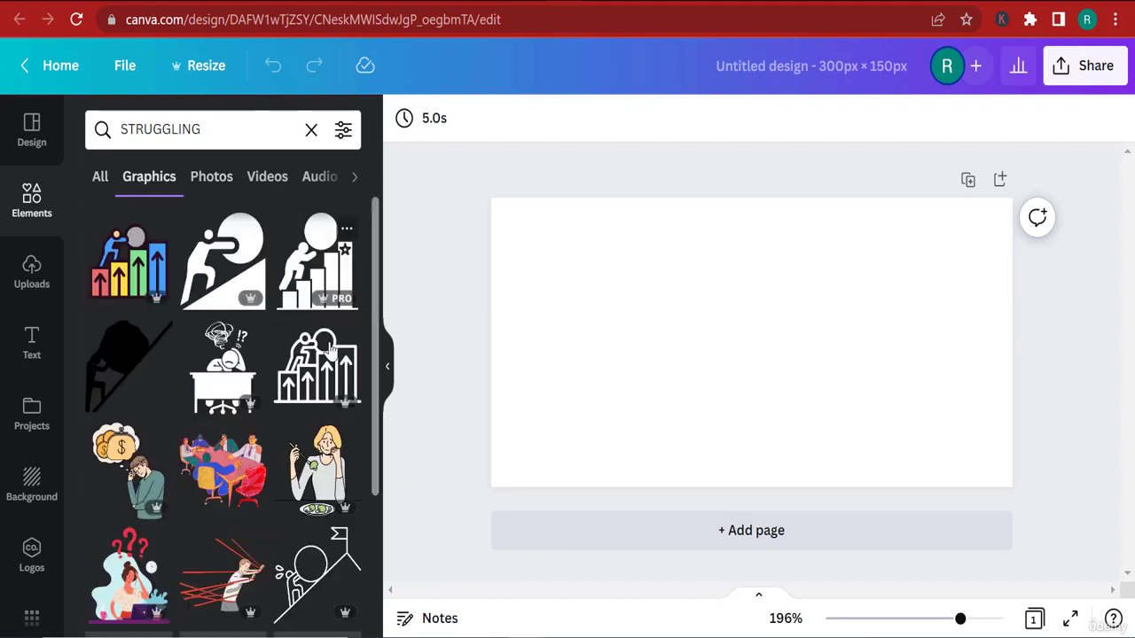
Add the graphic of a figure pushing a ball up star-topped bars, enlarge it and centre it on the page.
left_click(315, 261)
left_click_drag(797, 400, 923, 485)
left_click_drag(797, 422, 751, 369)
Download the design as a PNG with a transparent background.
left_click(1085, 66)
scroll(995, 428, "down", 2)
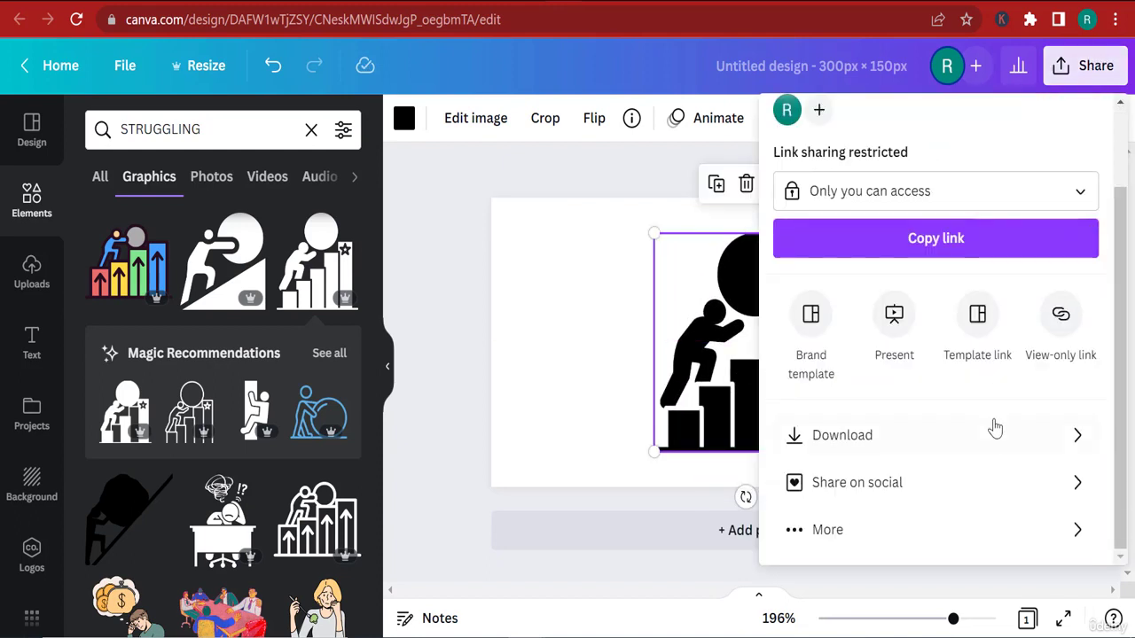
left_click(970, 434)
left_click(883, 324)
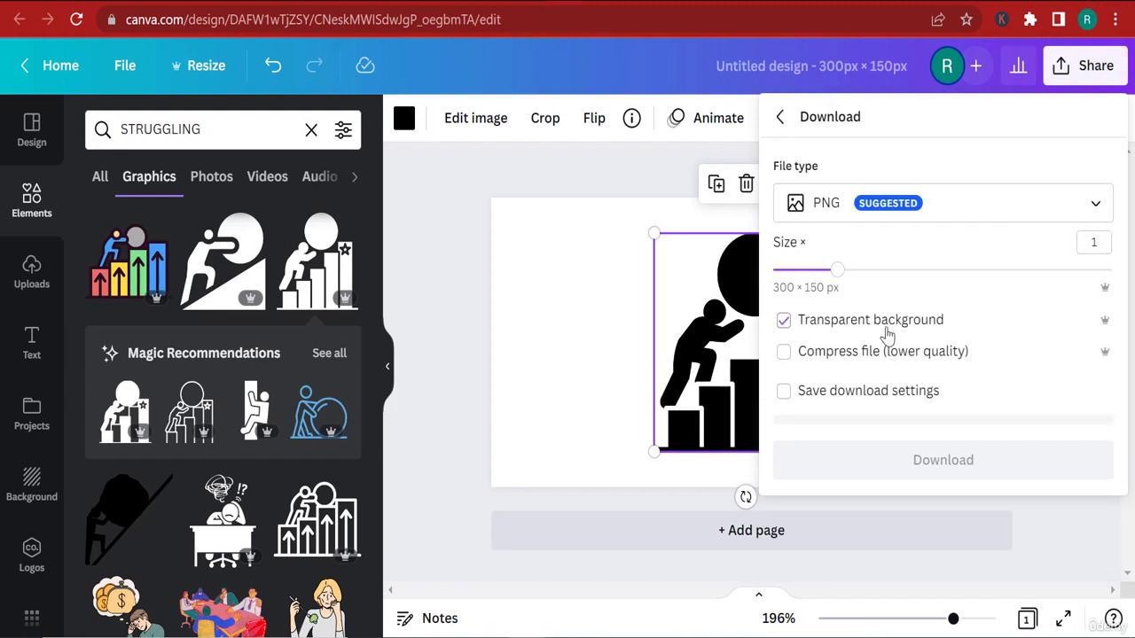
left_click(940, 474)
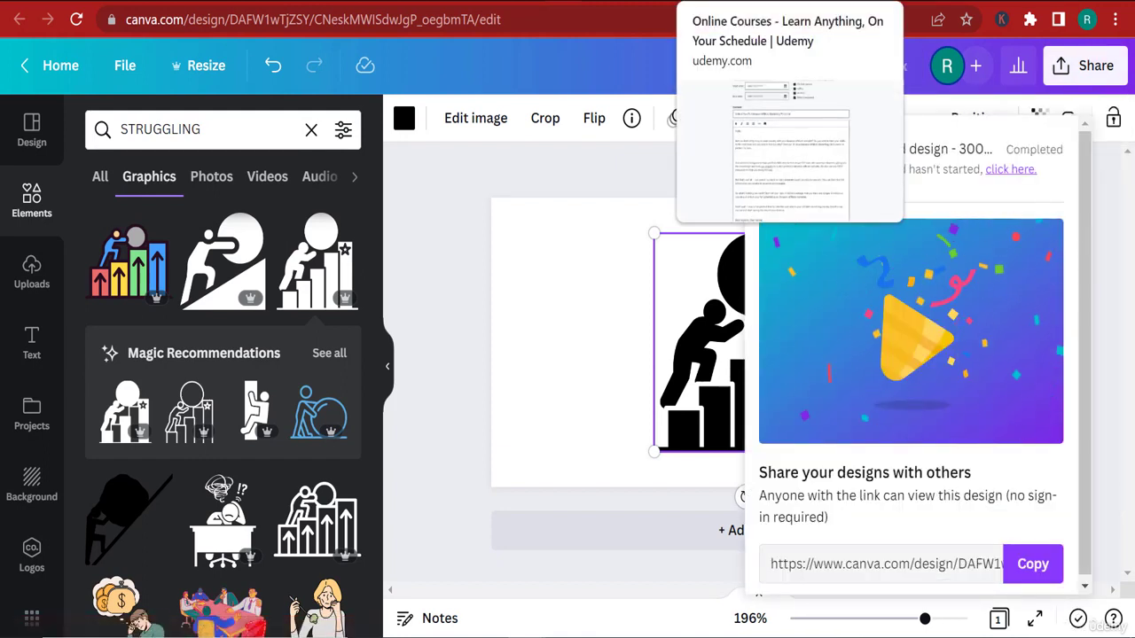
Insert the downloaded PNG below the first paragraph of the Udemy announcement and add an empty line after the second paragraph.
left_click(753, 2)
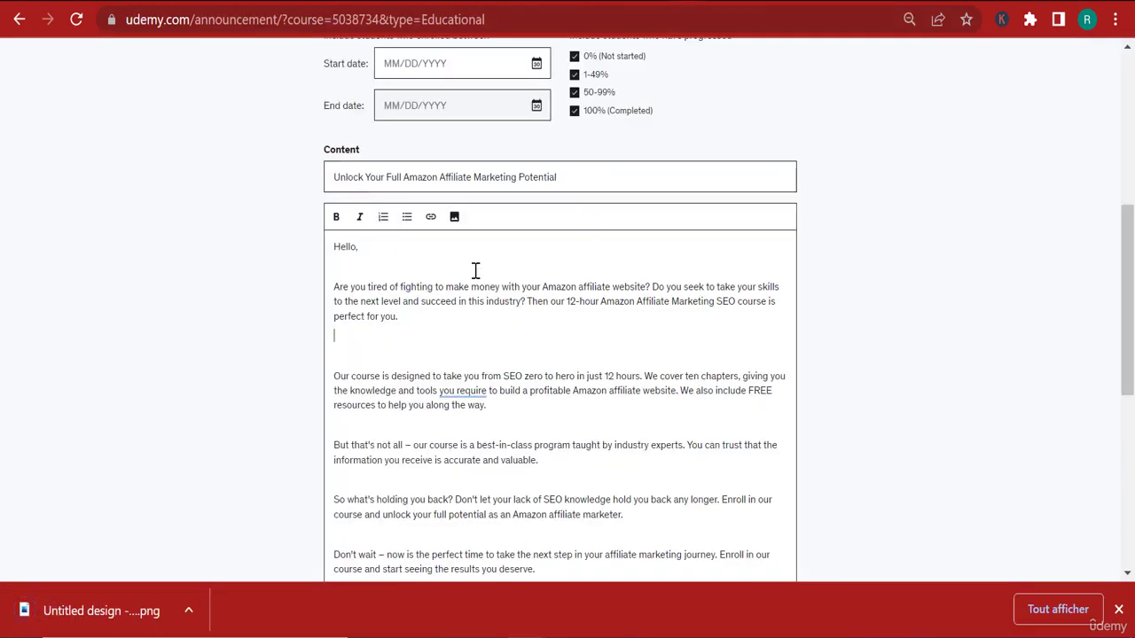
left_click(455, 218)
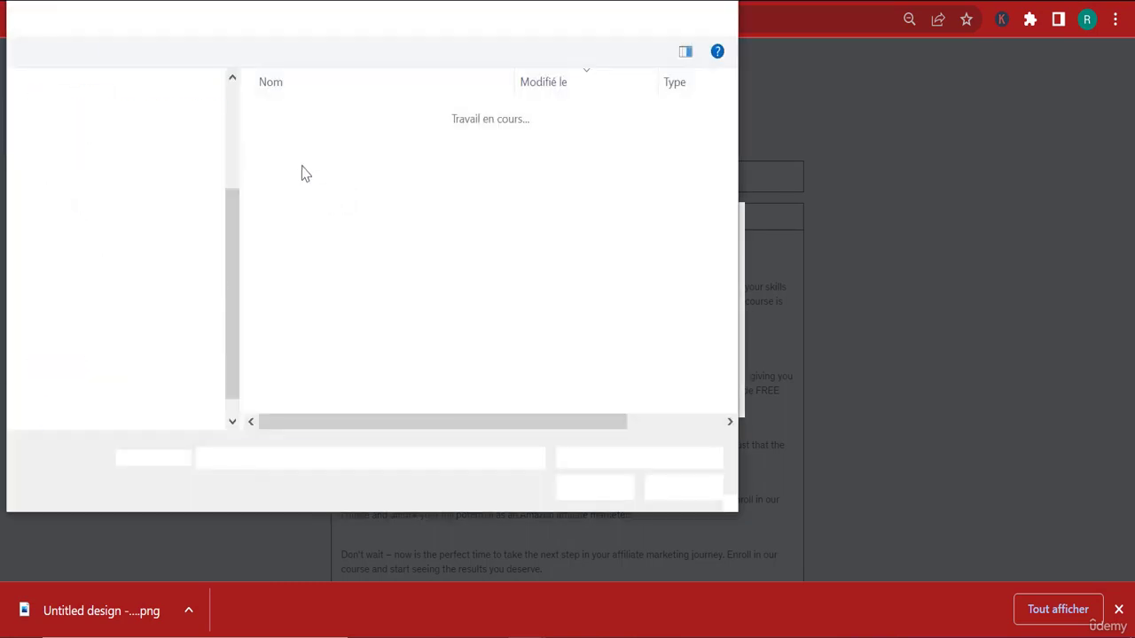
left_click(332, 138)
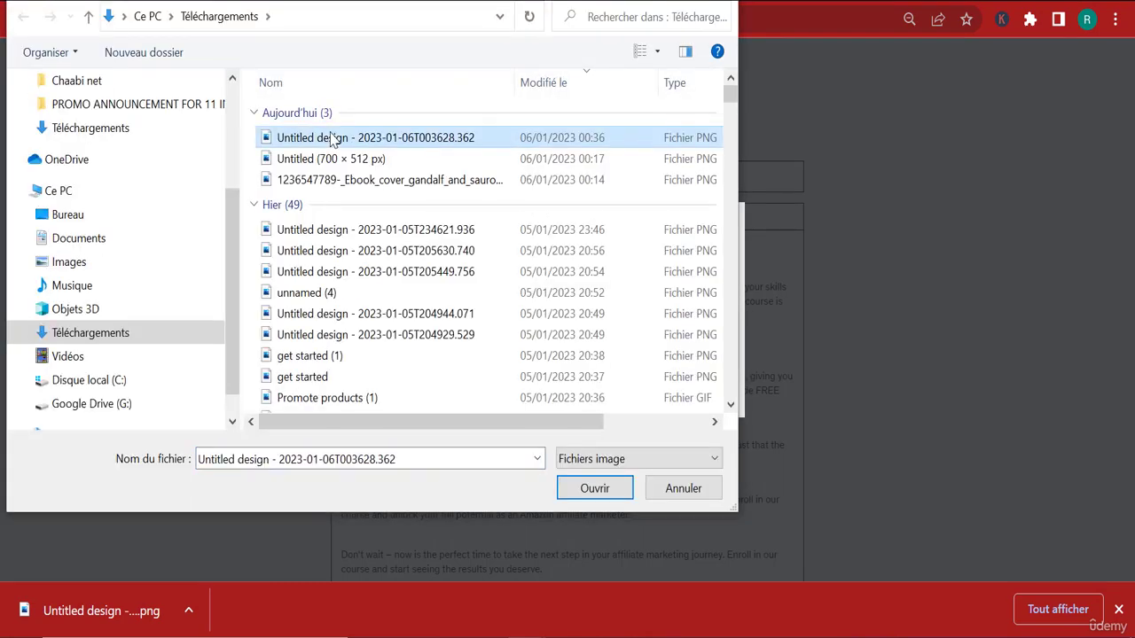
double_click(332, 138)
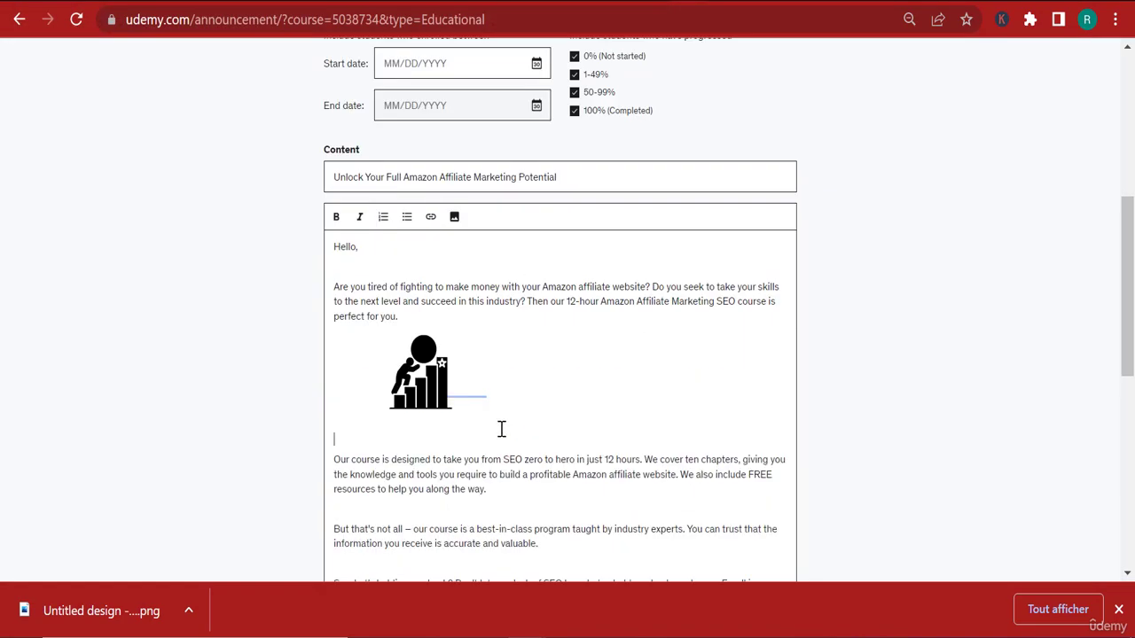
scroll(525, 422, "down", 1)
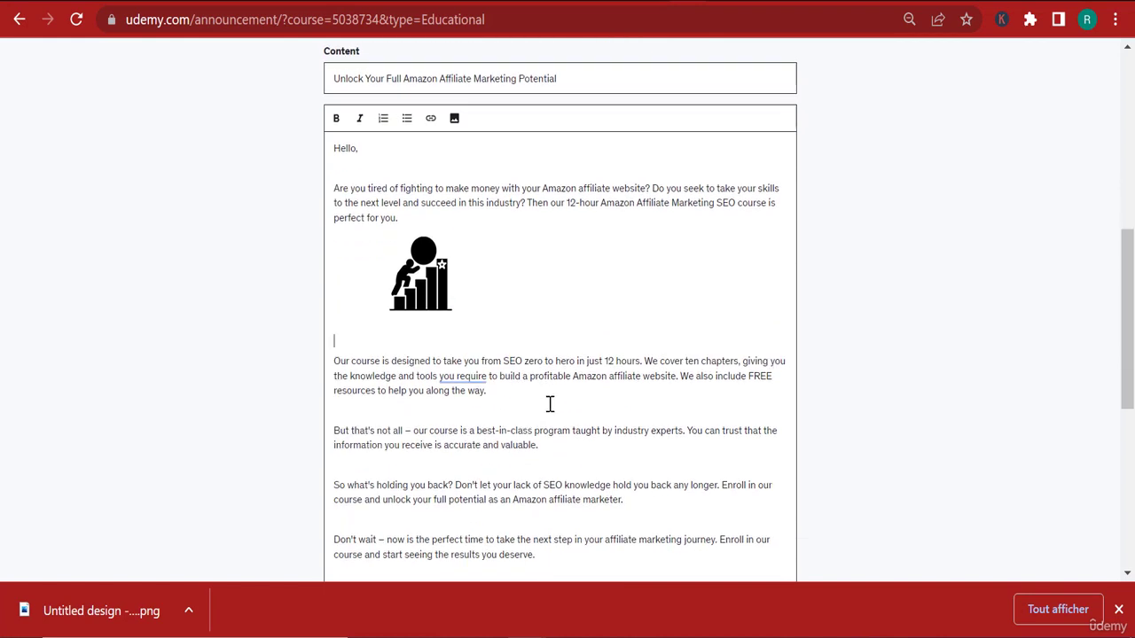
key("Return")
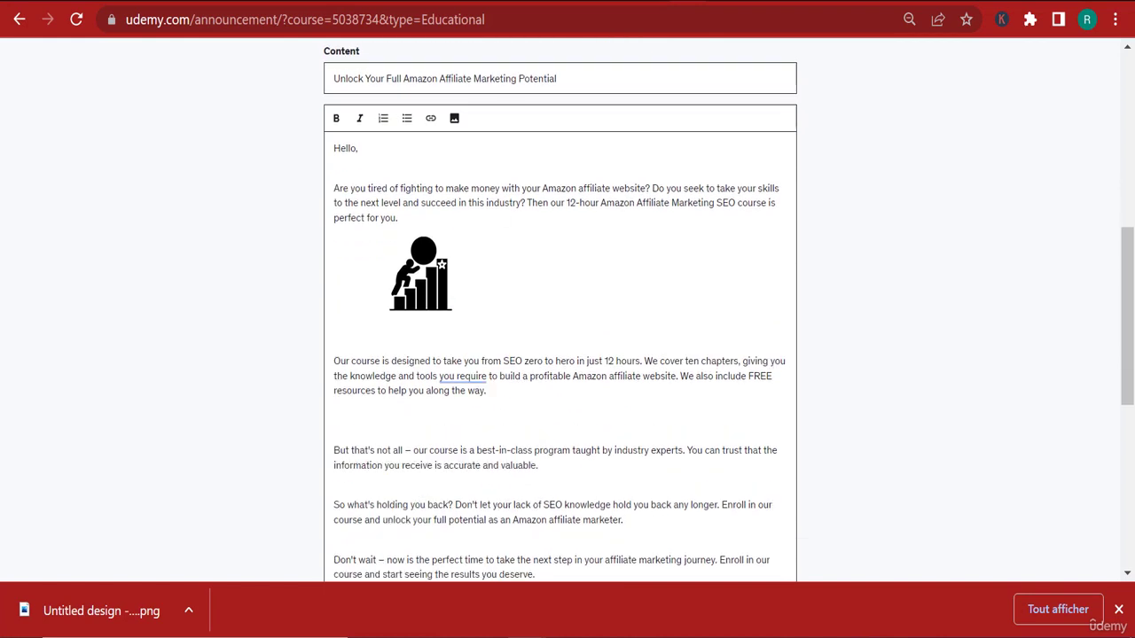
Return to the Canva design, delete the ball-pushing graphic and search the graphics for "ZERO TO HERO".
left_click(562, 1)
left_click(698, 304)
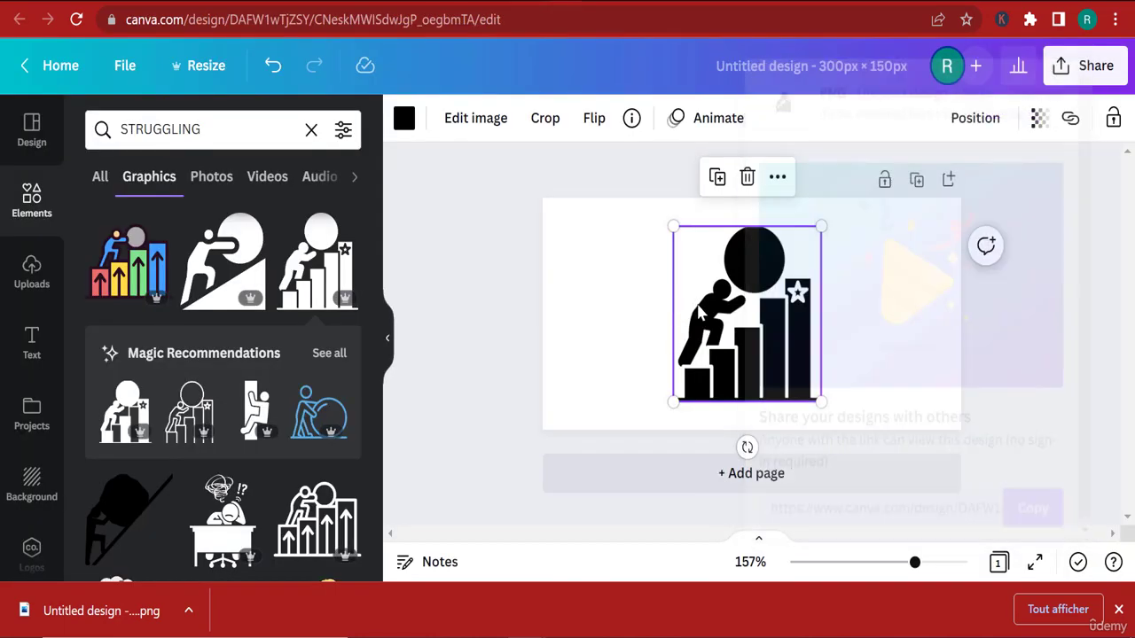
key("Delete")
double_click(243, 135)
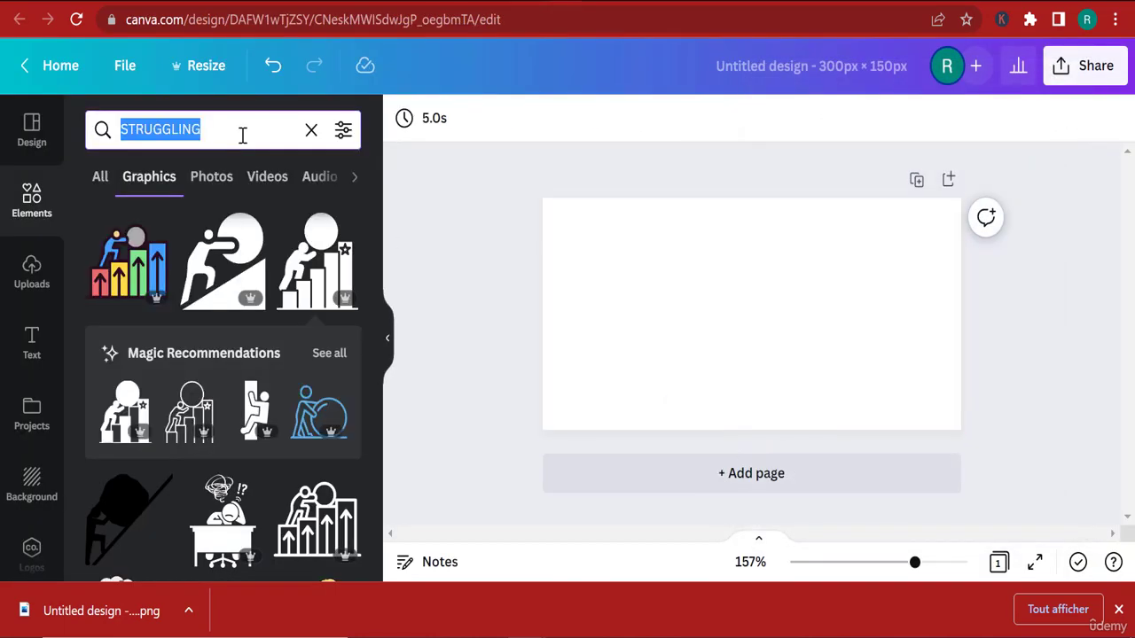
type("ZERO TO HERO")
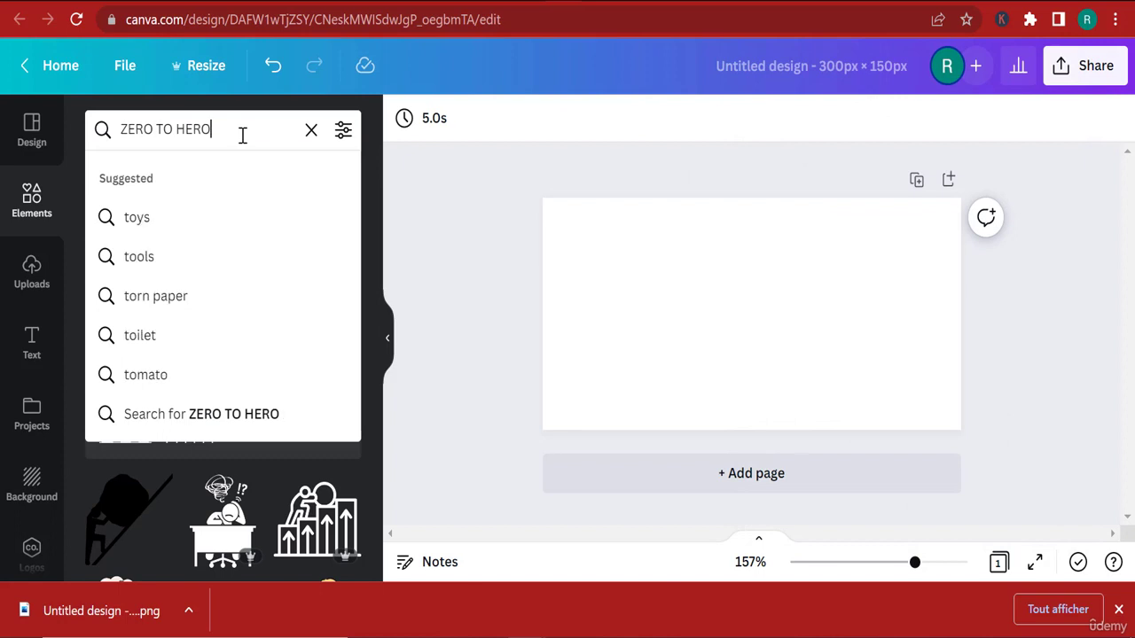
key("Return")
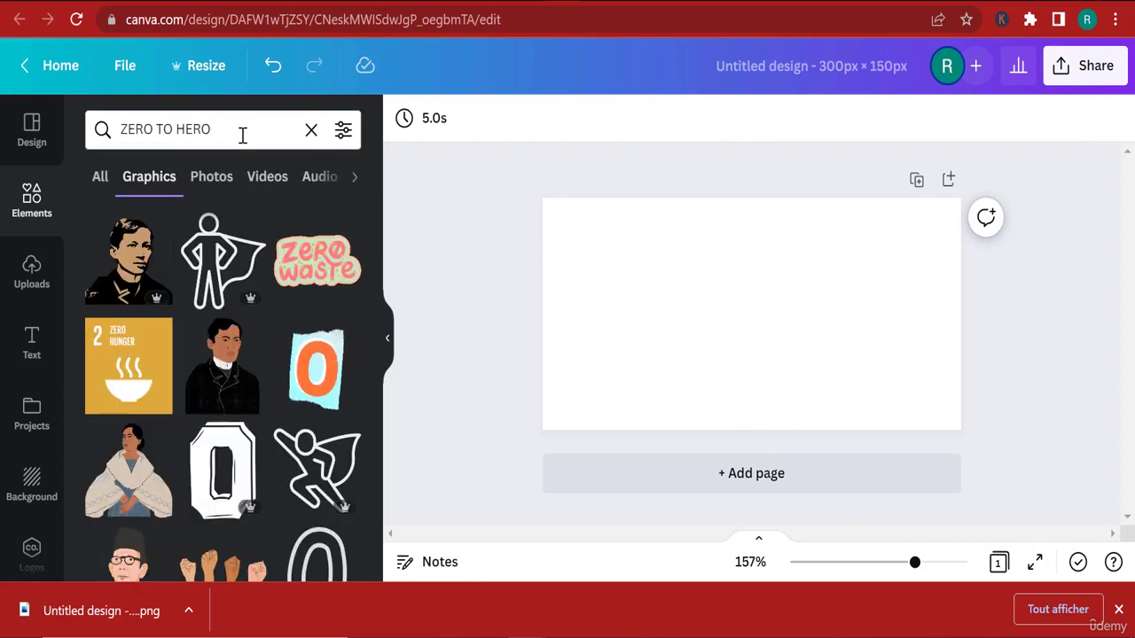
Add the flying superhero graphic with the red cape to the page, enlarge it to nearly full page height and centre it.
scroll(244, 352, "down", 3)
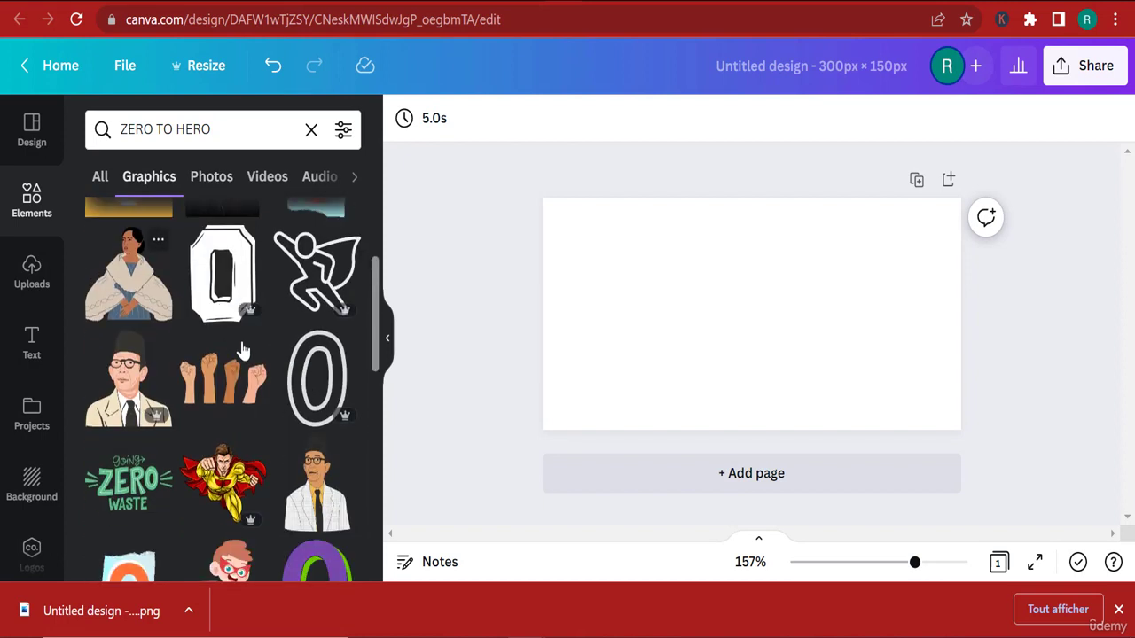
left_click(232, 492)
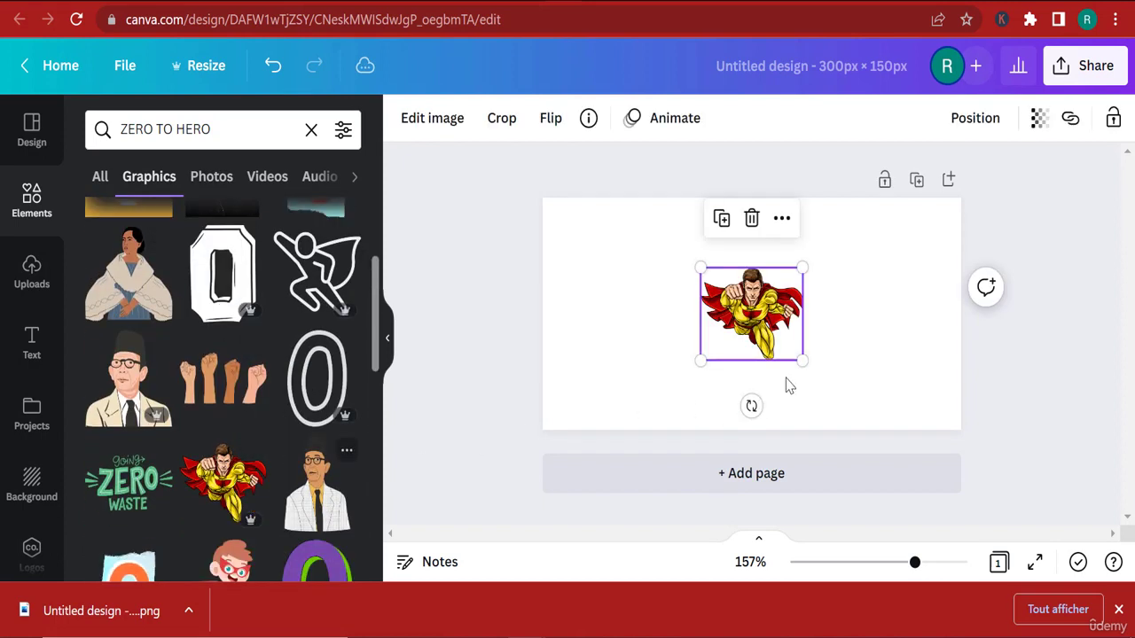
left_click_drag(802, 361, 918, 468)
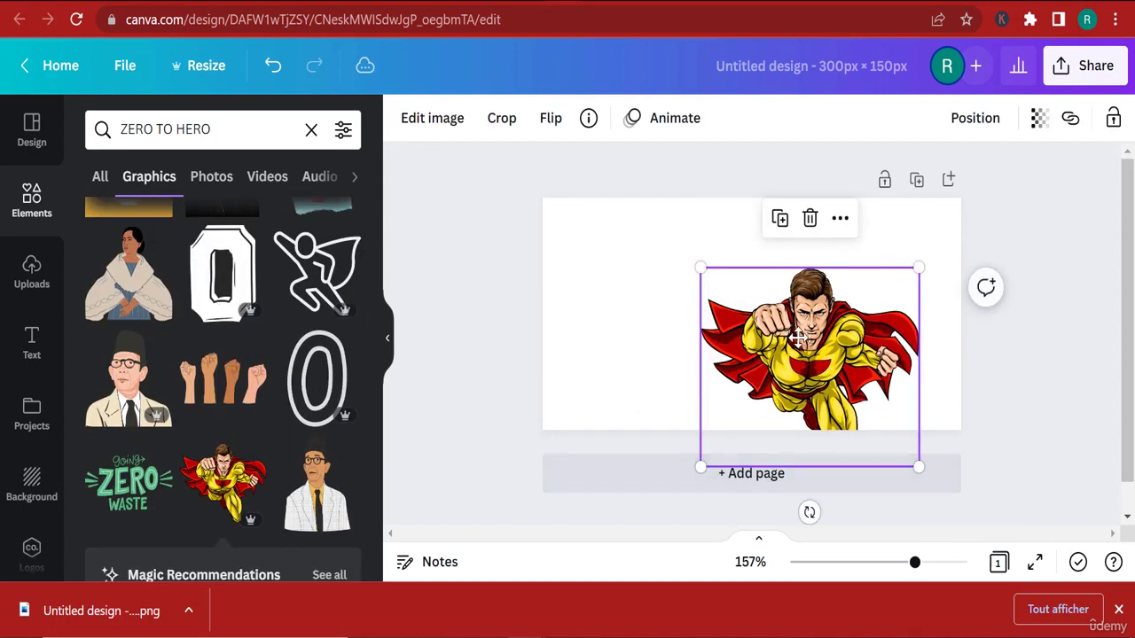
left_click_drag(798, 337, 739, 290)
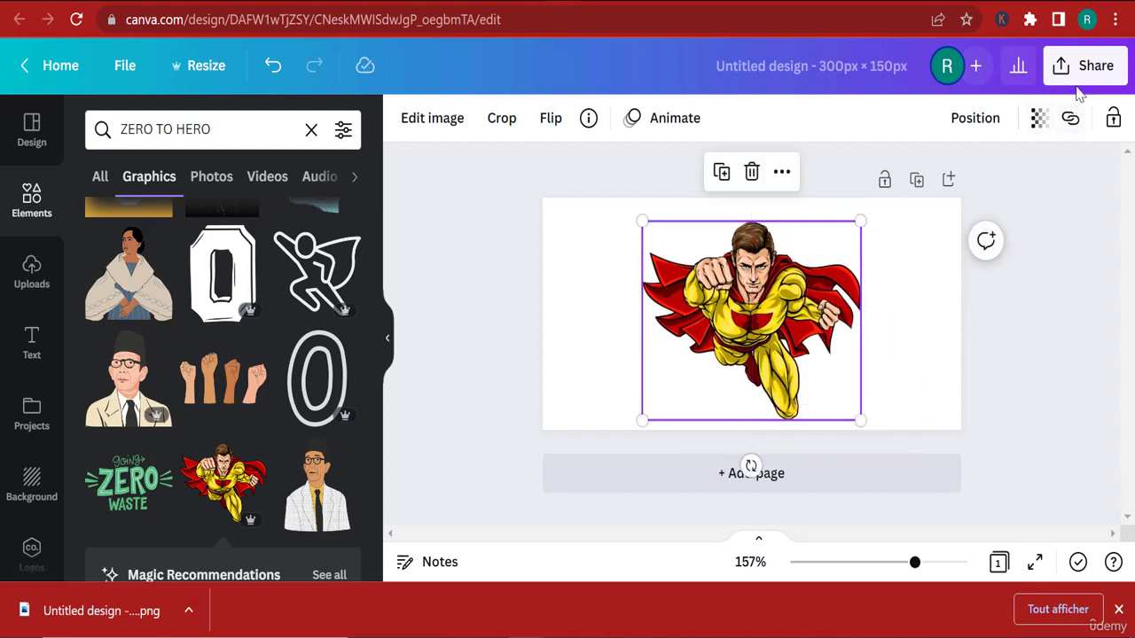
Download the superhero design as a PNG at 300 × 150 px.
left_click(1084, 69)
scroll(877, 398, "down", 3)
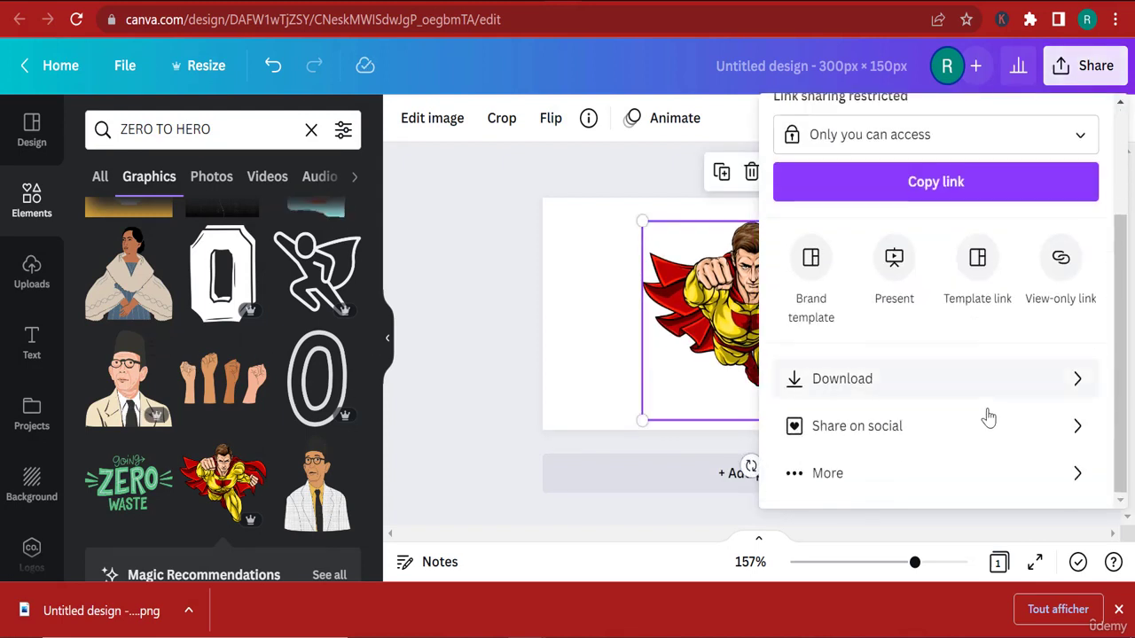
left_click(836, 390)
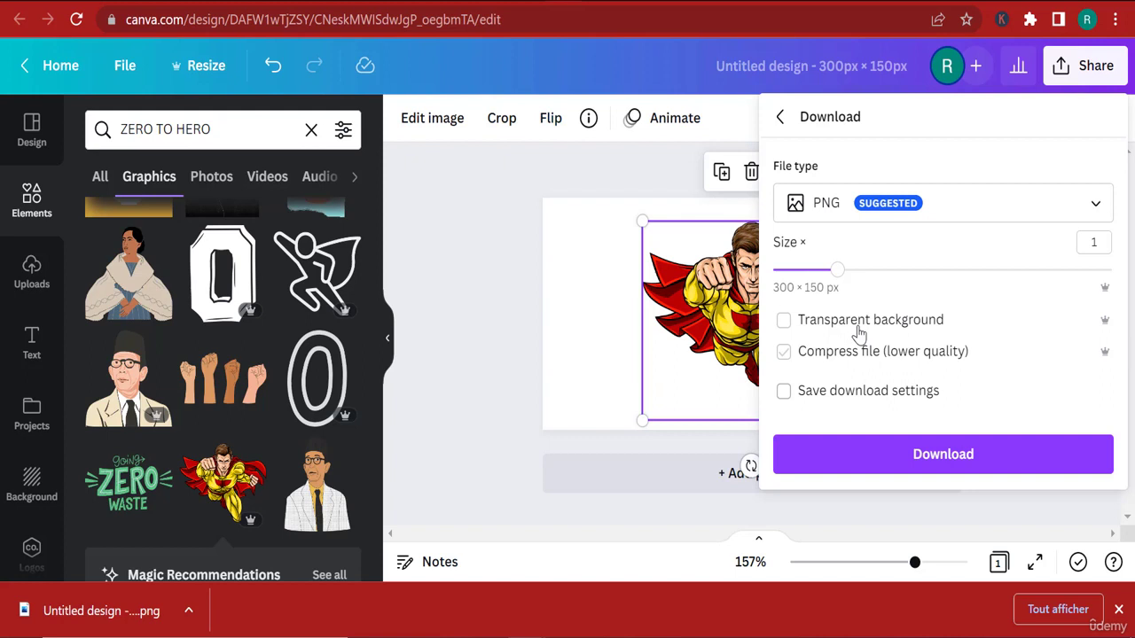
left_click(960, 468)
scroll(262, 410, "down", 3)
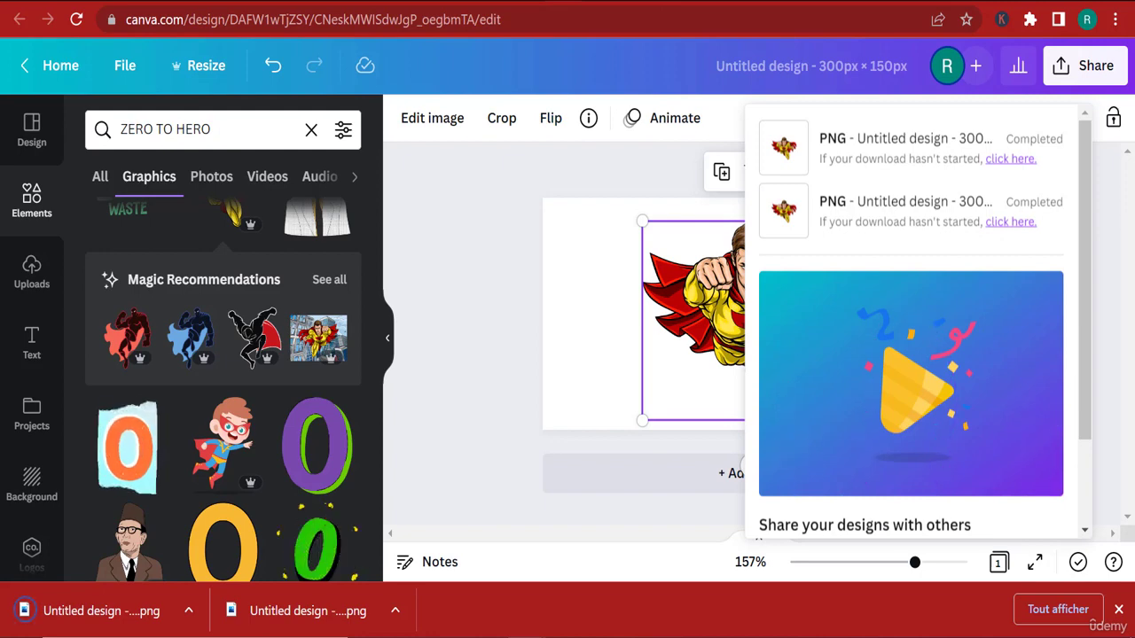
Switch to the Udemy announcement and insert the newly downloaded superhero PNG below the second paragraph.
left_click(833, 1)
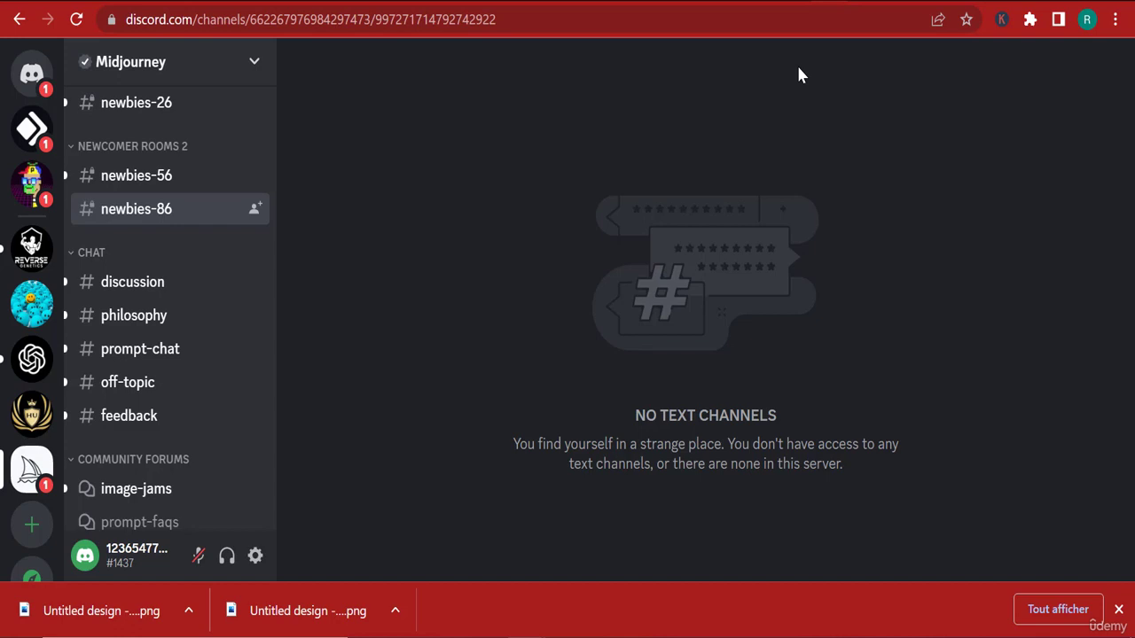
left_click(697, 3)
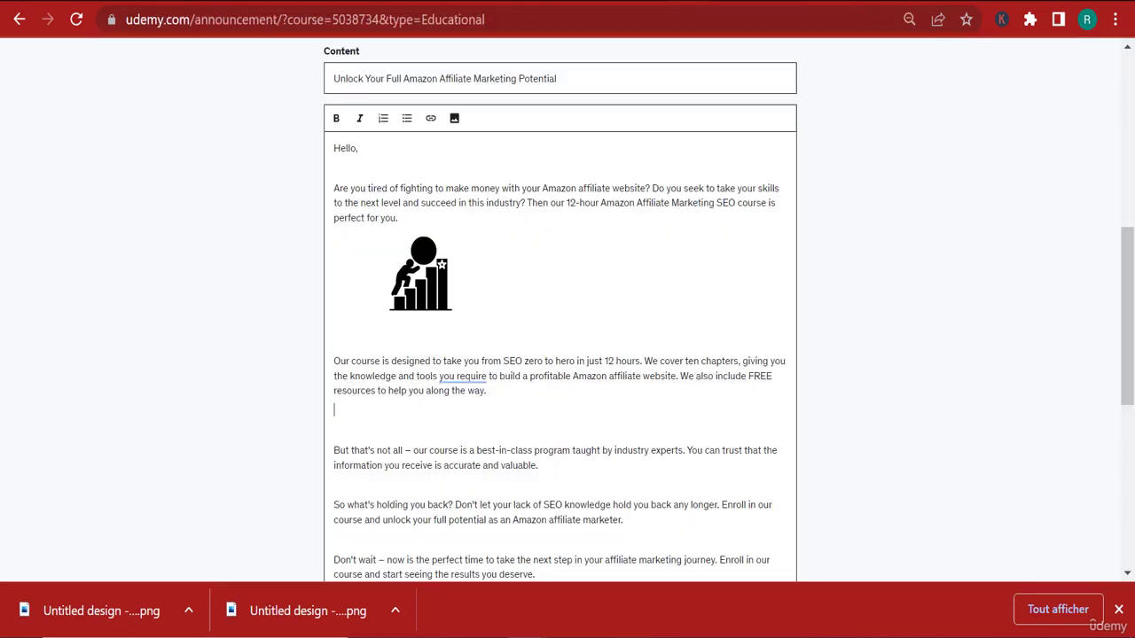
left_click(453, 120)
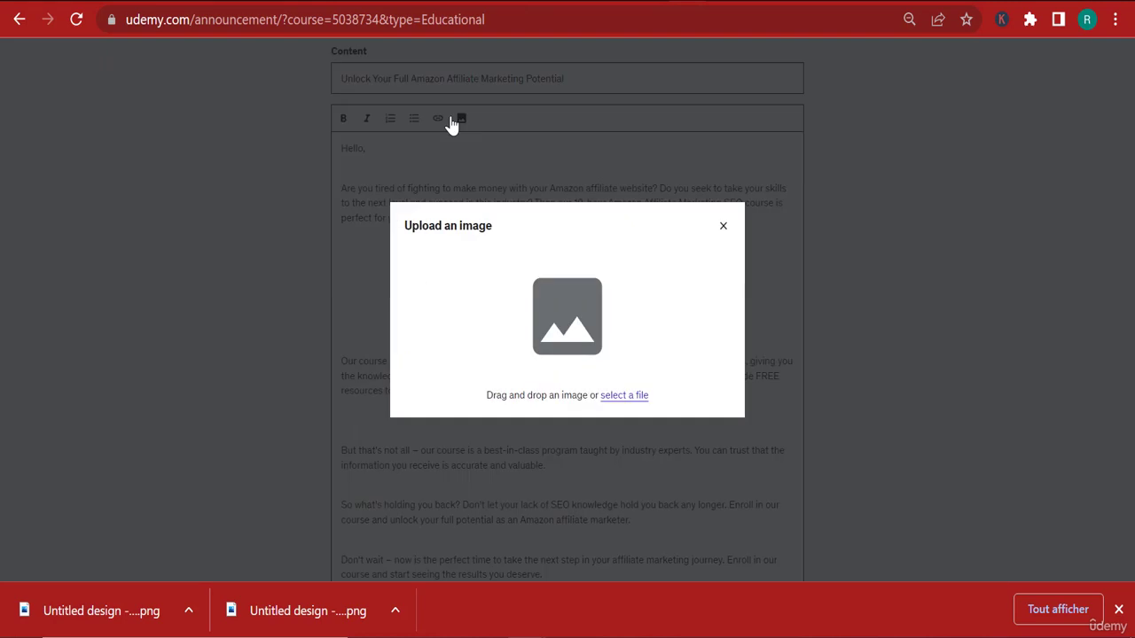
left_click(619, 399)
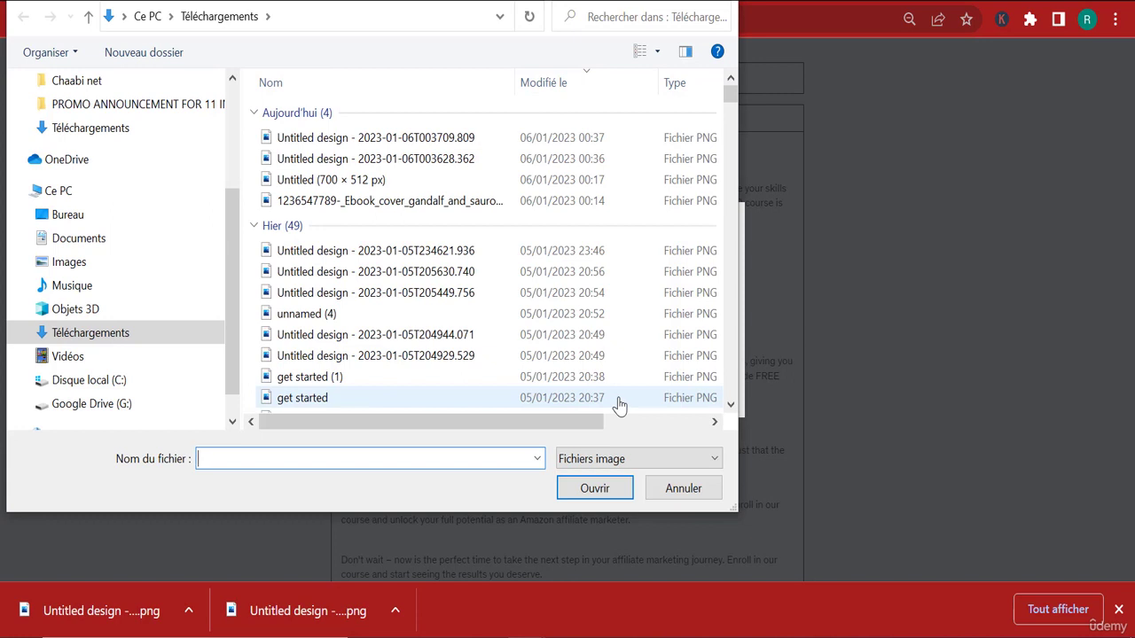
scroll(188, 284, "up", 2)
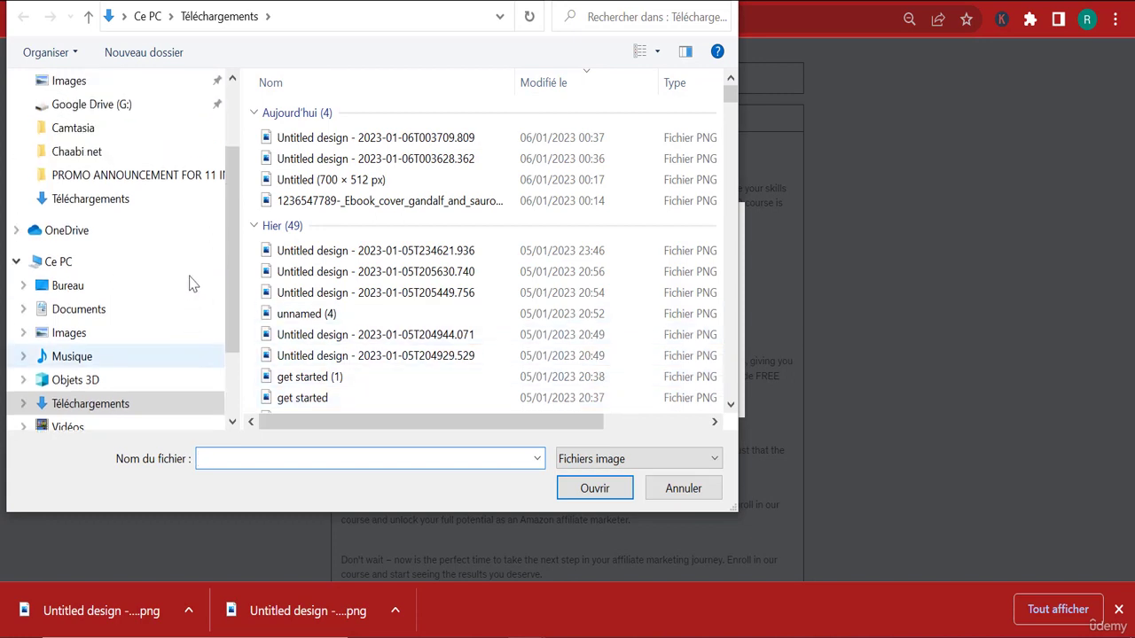
double_click(329, 150)
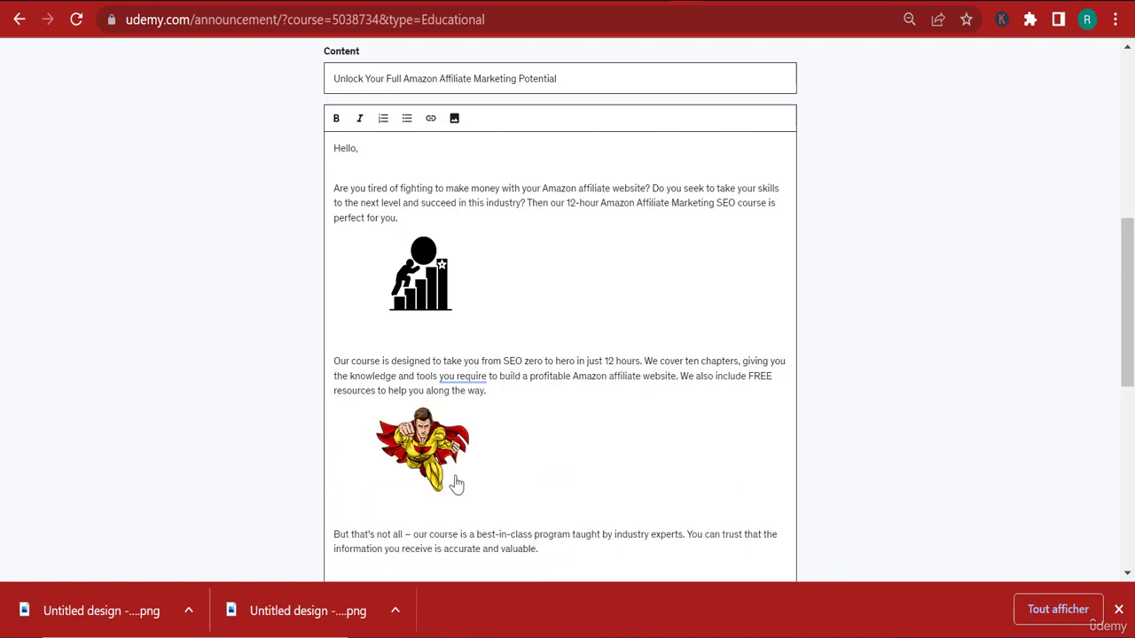
Add an empty line after the "Don't wait" paragraph of the announcement.
scroll(456, 484, "down", 4)
left_click(544, 263)
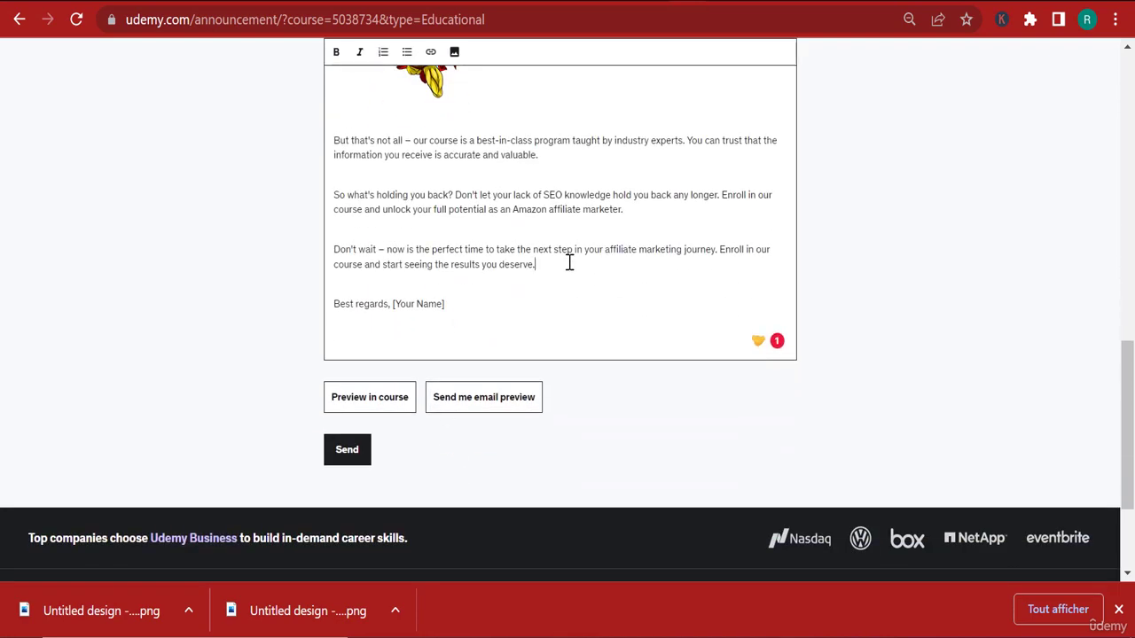
key("Return")
scroll(384, 109, "up", 2)
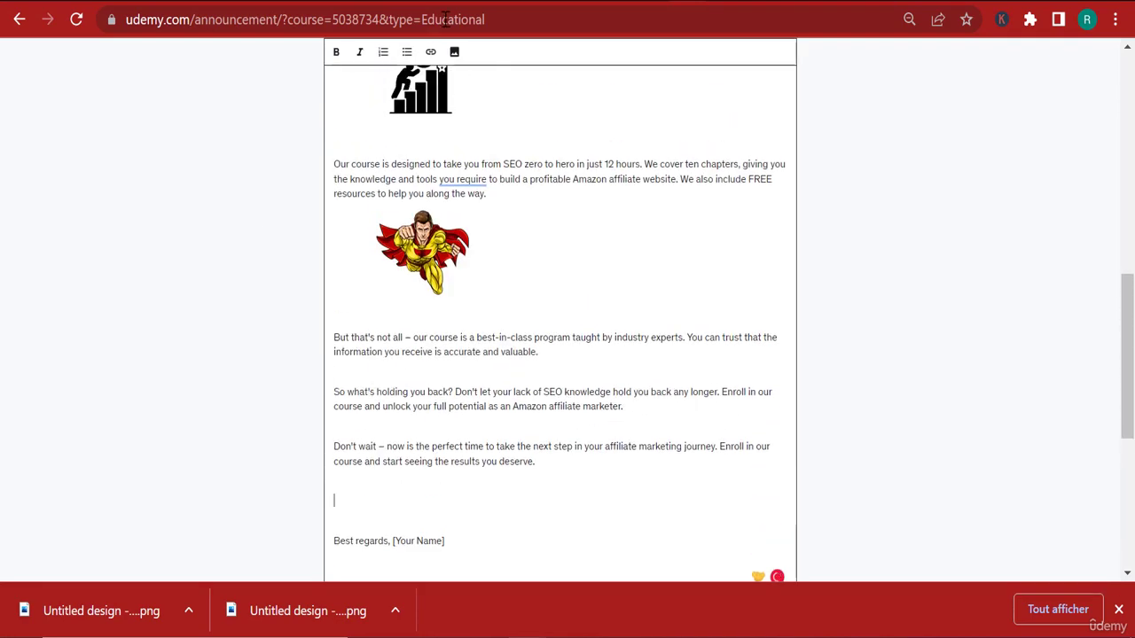
left_click(431, 55)
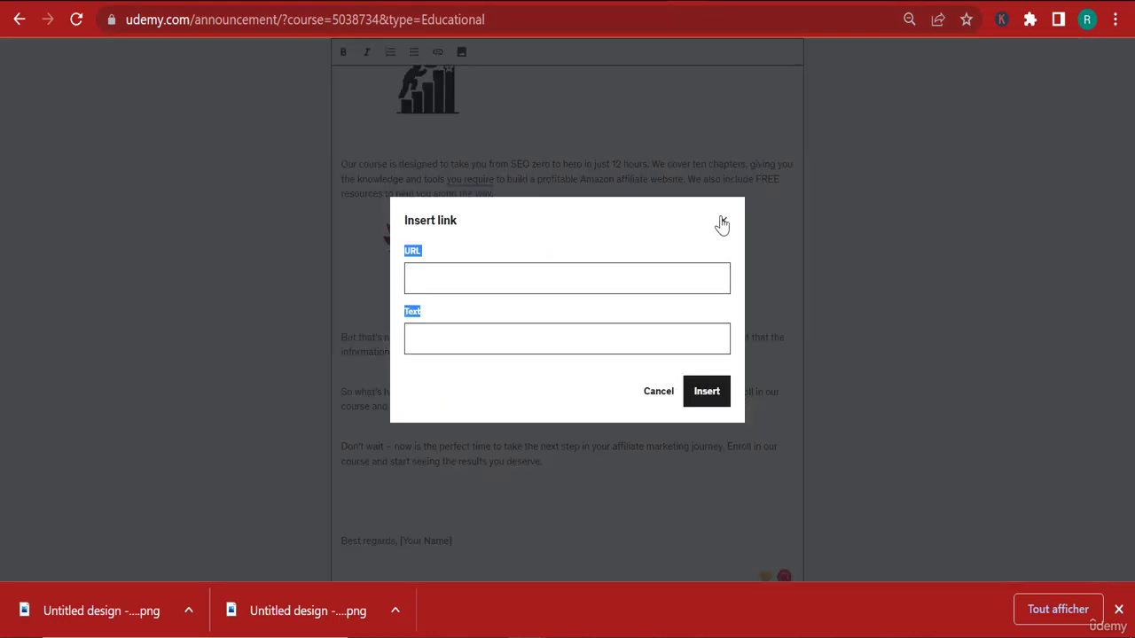
left_click(722, 222)
Insert the image "Watch NoW animated.gif" from the Téléchargements folder on the empty line above the sign-off.
left_click(455, 55)
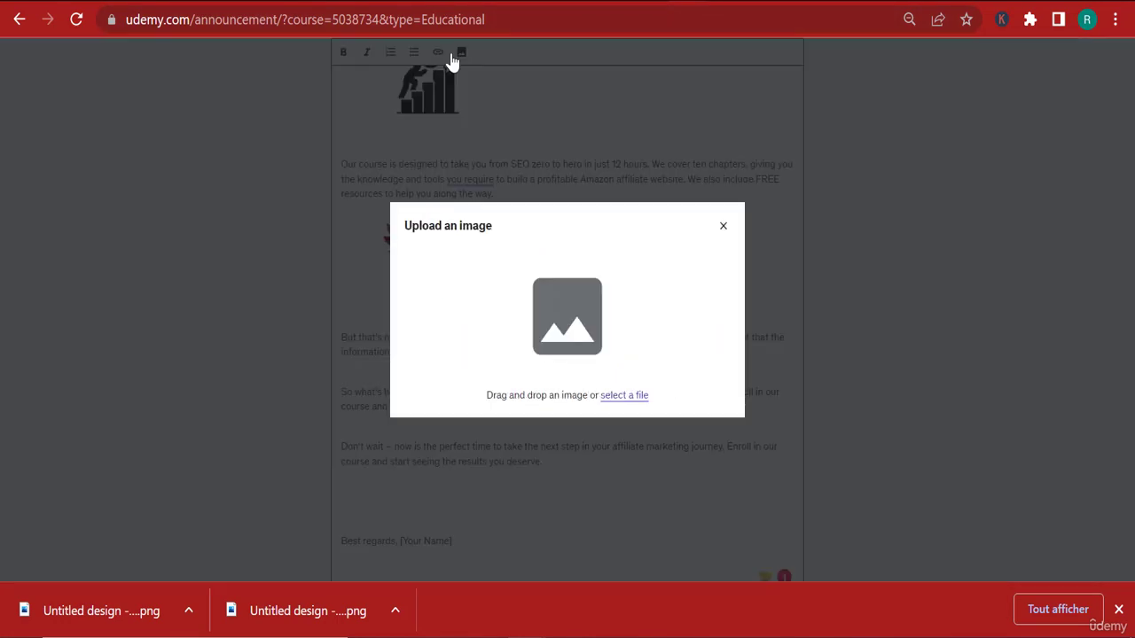
left_click(635, 398)
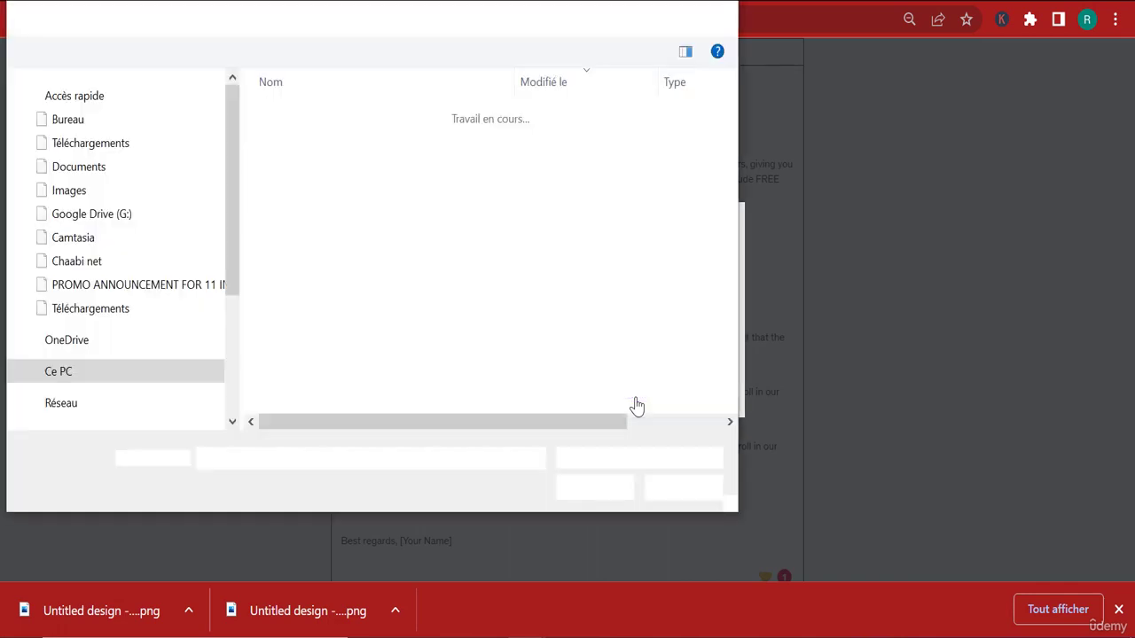
scroll(139, 187, "up", 2)
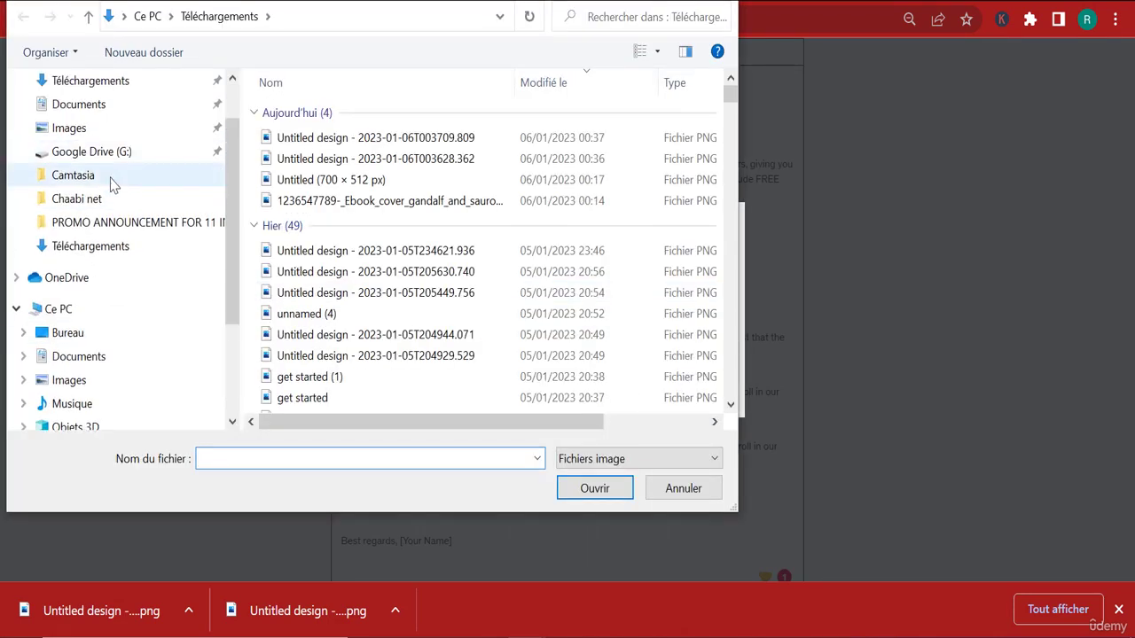
left_click(63, 80)
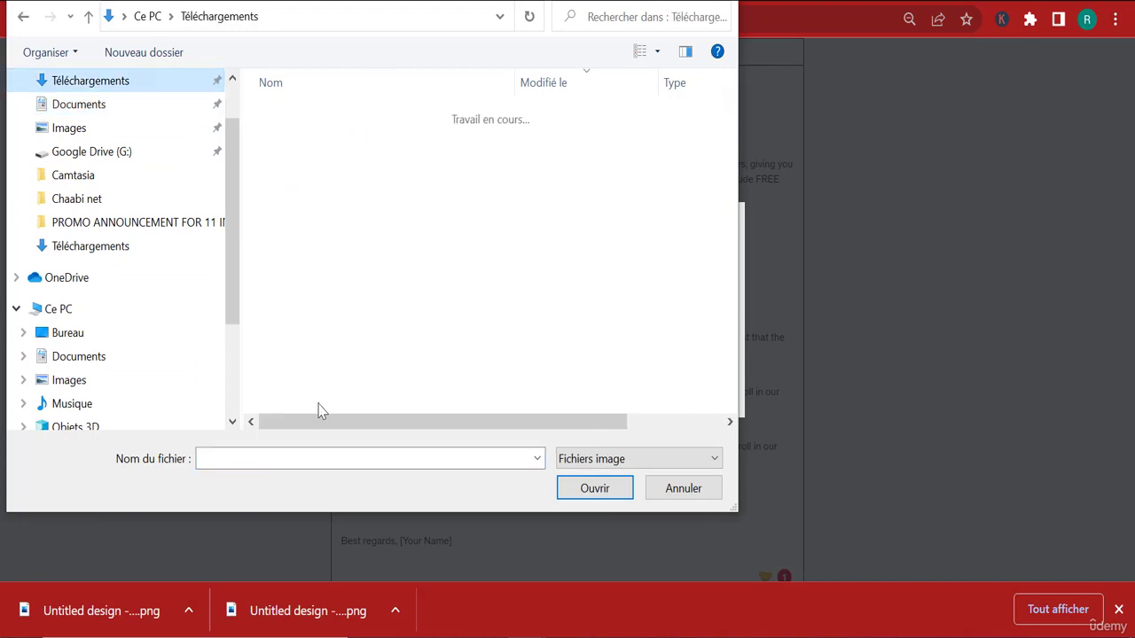
left_click(291, 459)
type("WATCH")
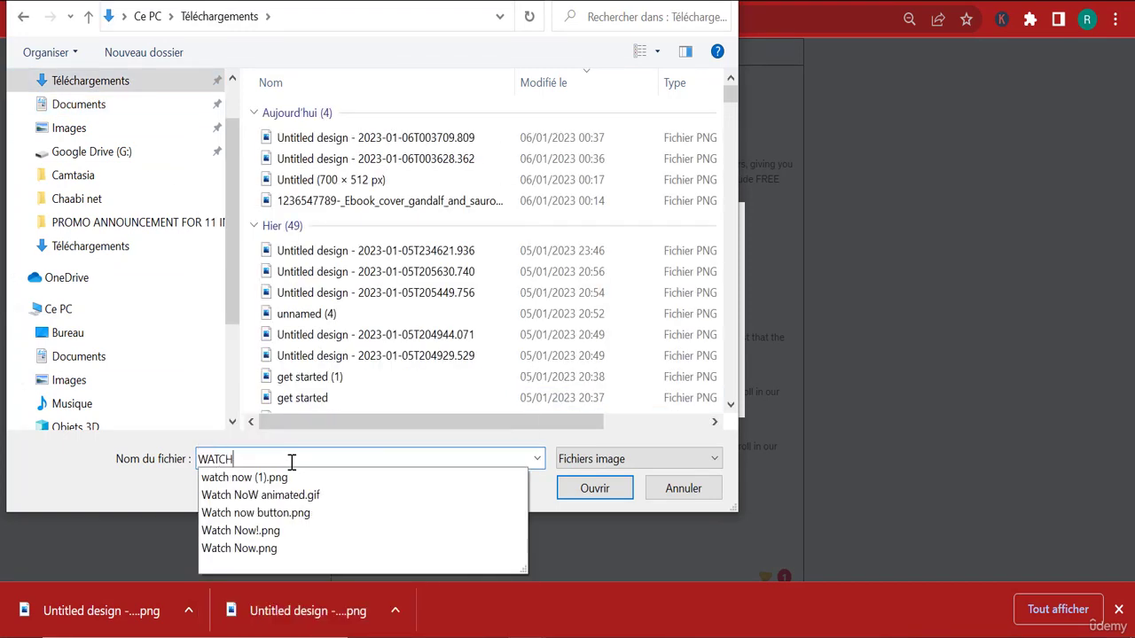
key("Down")
key("Down")
key("Down")
key("Up")
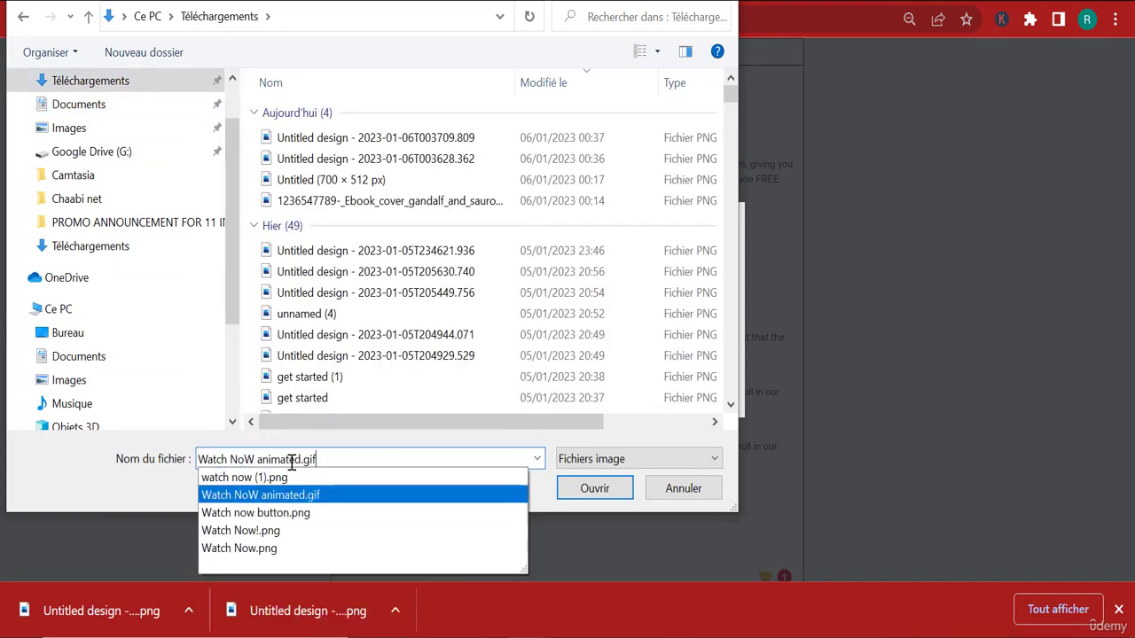
key("Return")
key("Return")
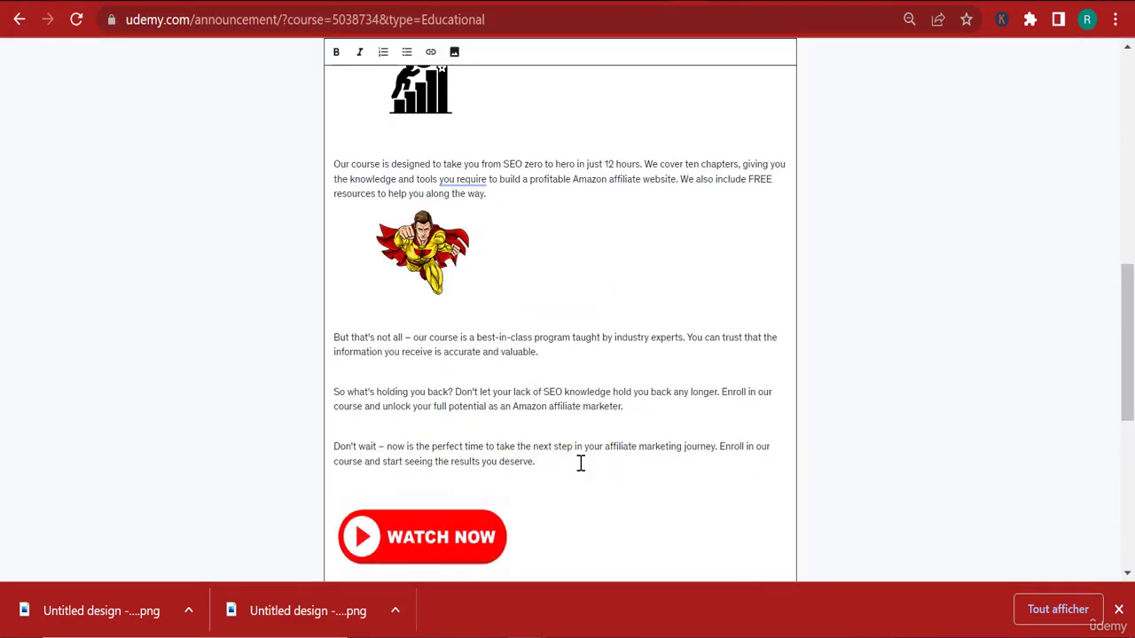
Link the WATCH NOW image to the suggested Udemy URL of the 9-in-1 passive income masterclass and save it.
scroll(572, 434, "down", 2)
left_click(424, 353)
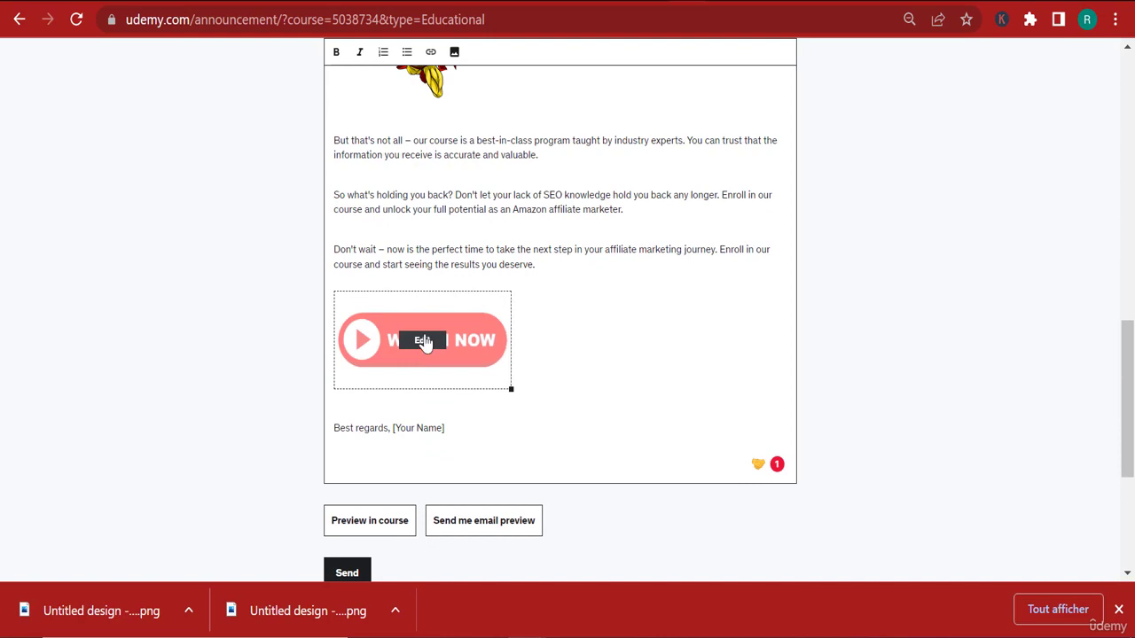
left_click(423, 343)
left_click(585, 369)
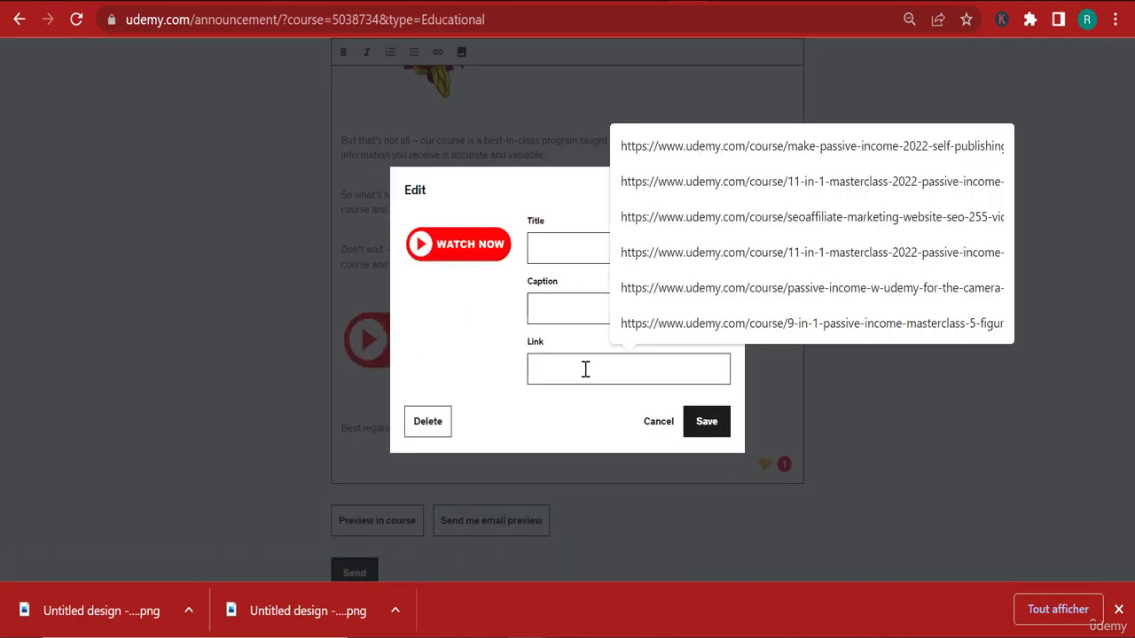
left_click(671, 323)
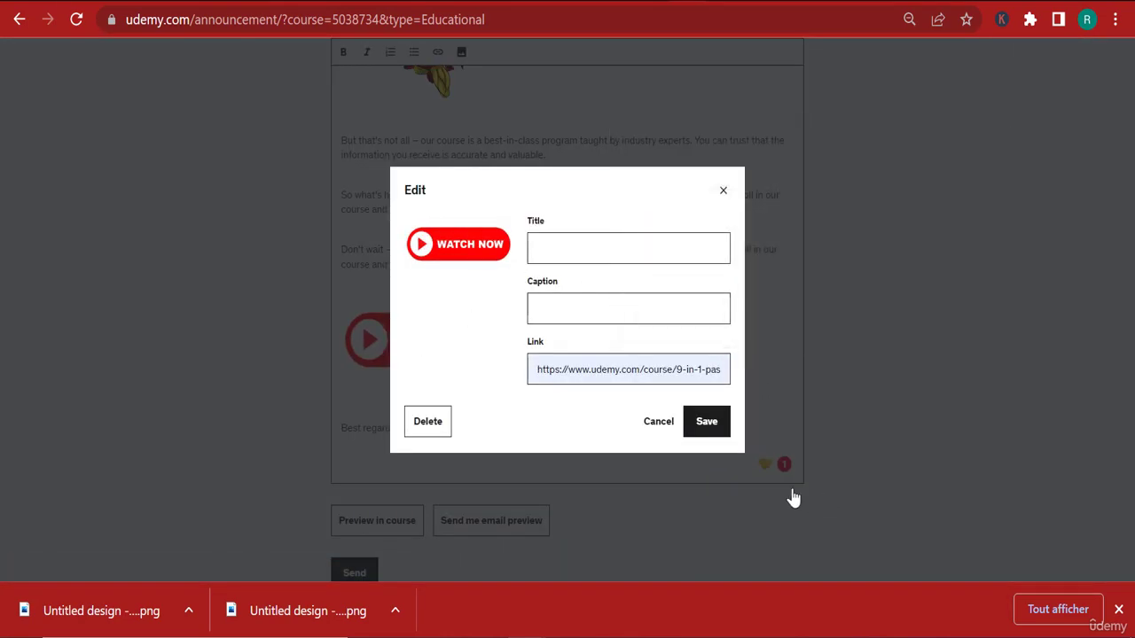
left_click(707, 422)
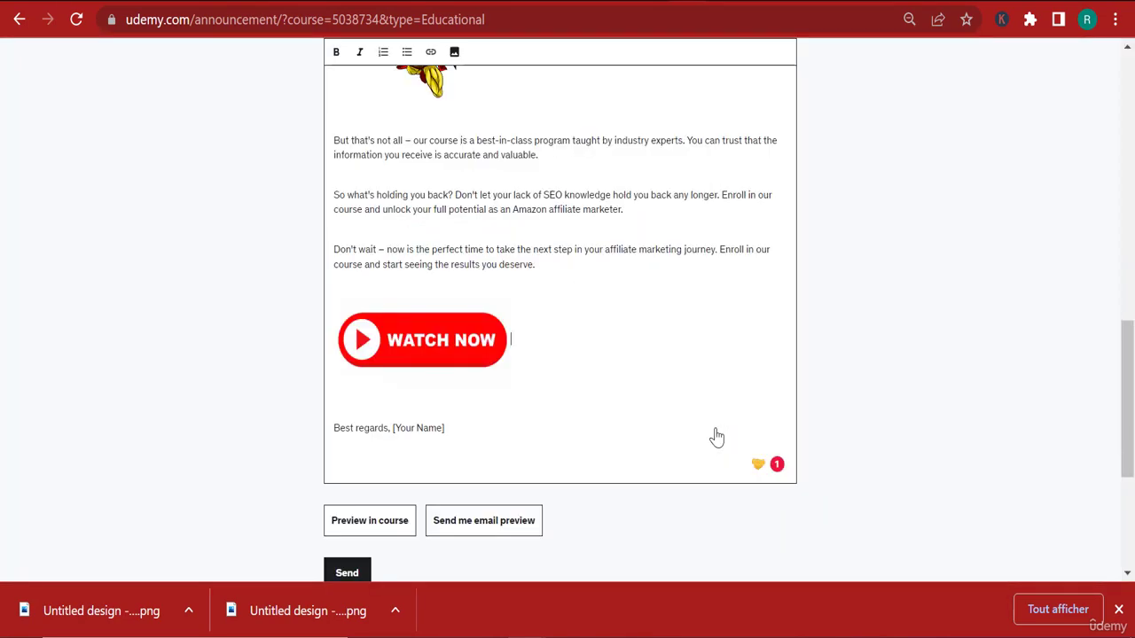
Add the line "Click here to watch the course." above the WATCH NOW image.
left_click(383, 252)
key("Return")
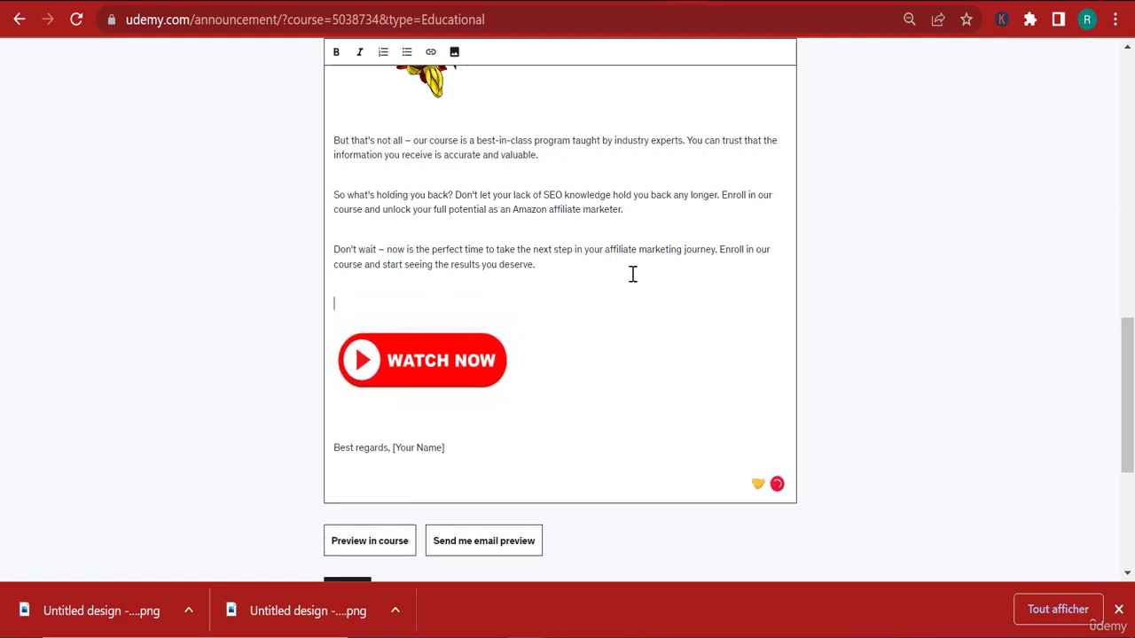
type("cLICK")
key("BackSpace")
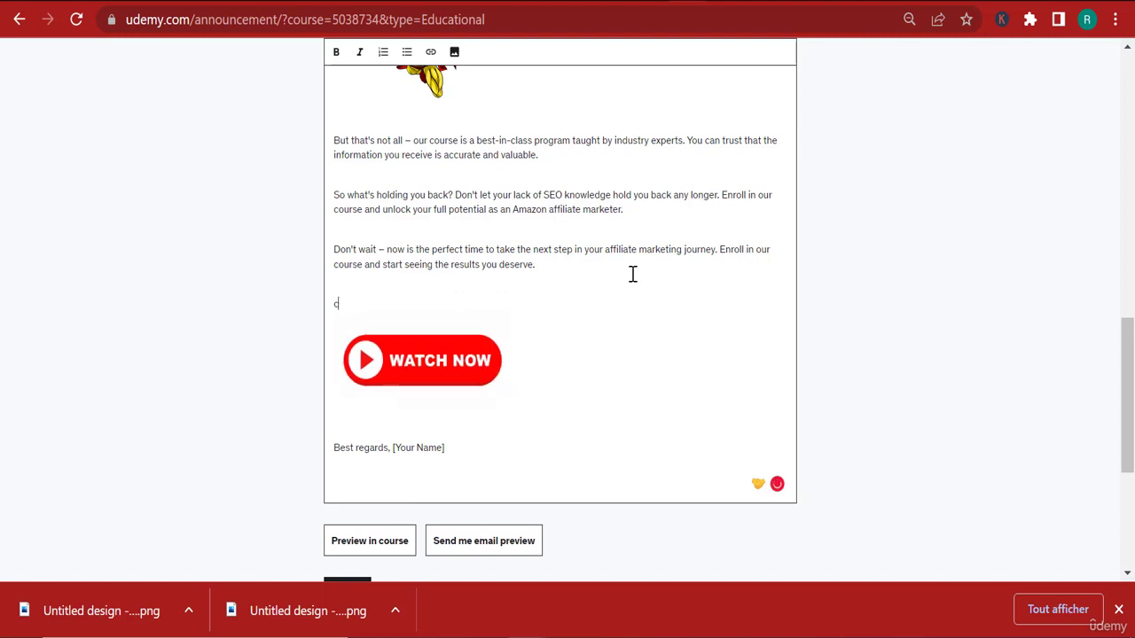
type("ML")
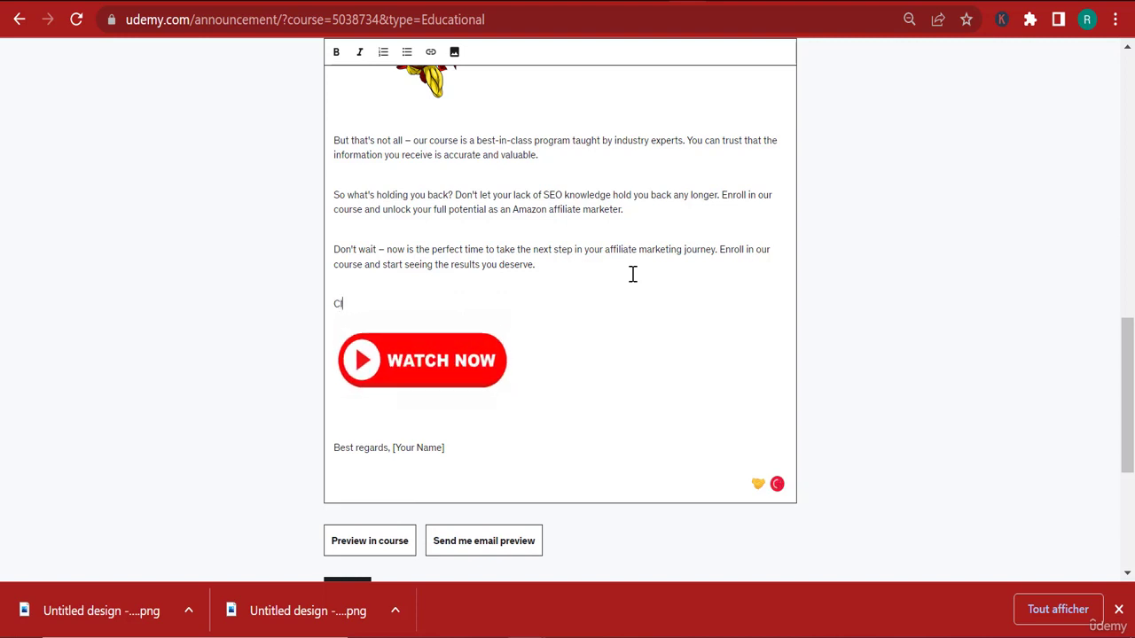
type("e to watch the course.")
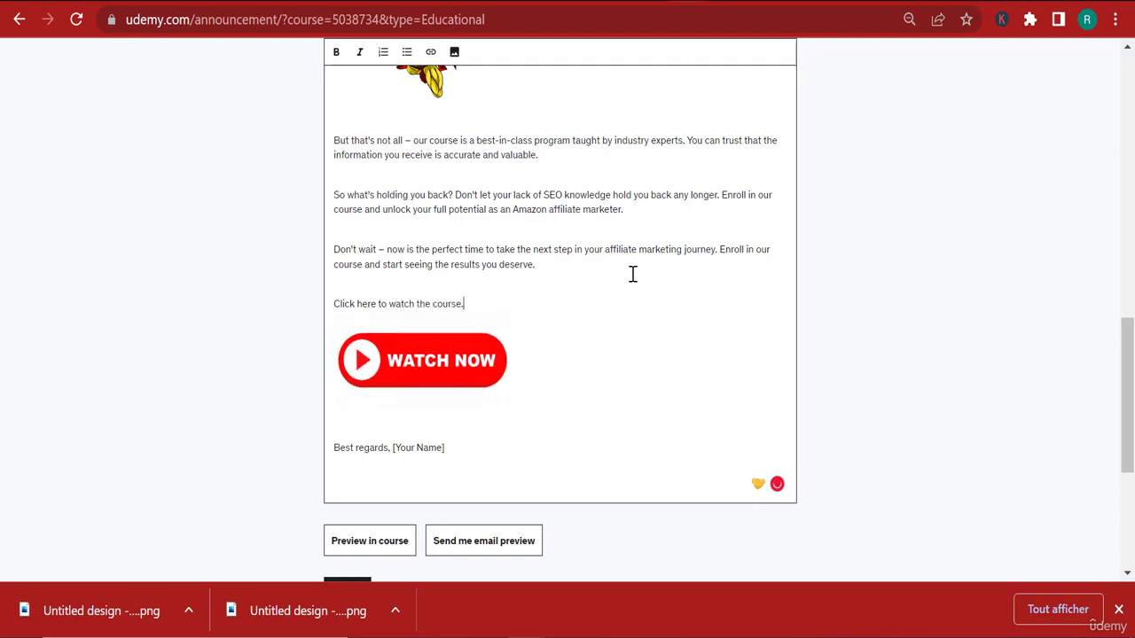
Copy the course URL from the link settings of the WATCH NOW image and close them without changes.
left_click_drag(372, 303, 325, 302)
left_click(432, 351)
left_click(431, 360)
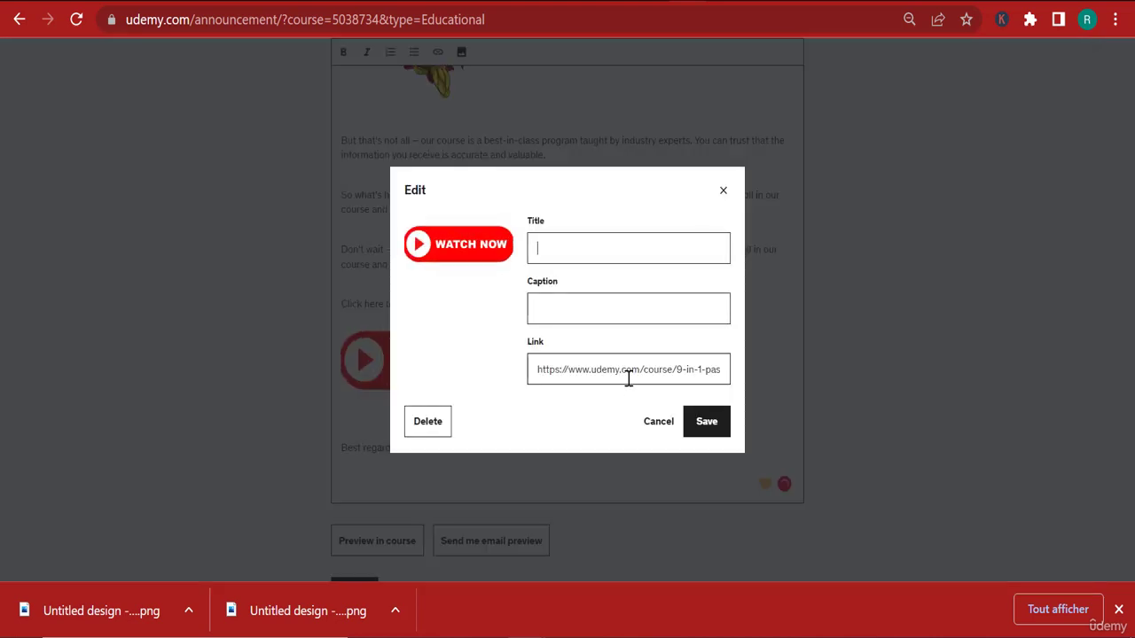
double_click(629, 370)
triple_click(627, 371)
right_click(681, 187)
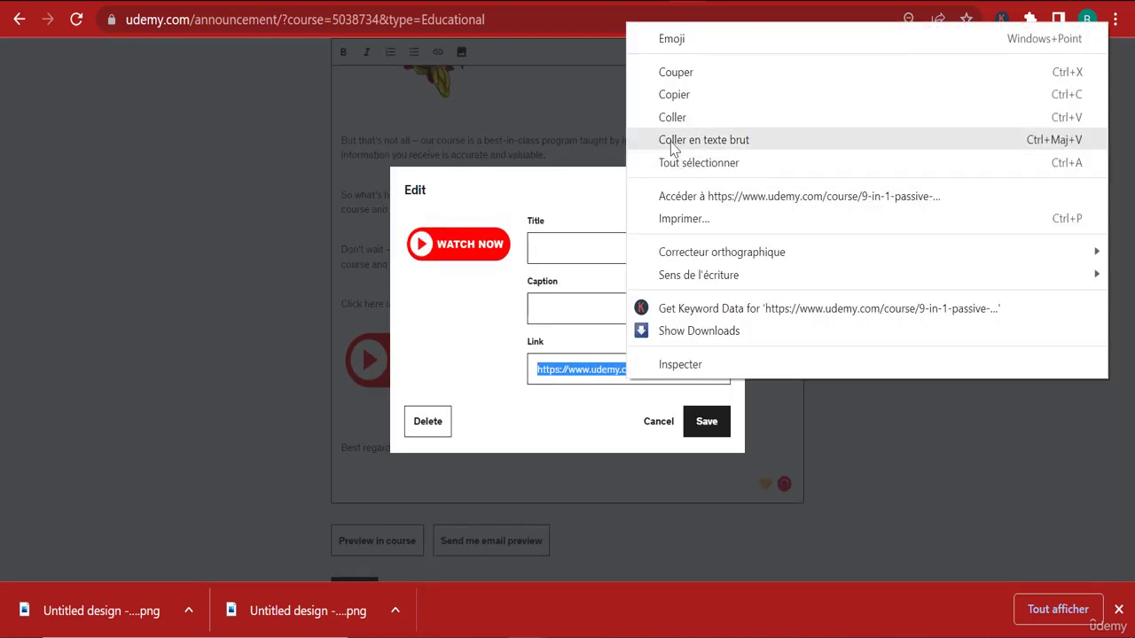
left_click(671, 94)
left_click(722, 192)
Turn the words "Click here" into a hyperlink that uses the copied course URL.
left_click_drag(375, 296, 325, 298)
left_click(431, 51)
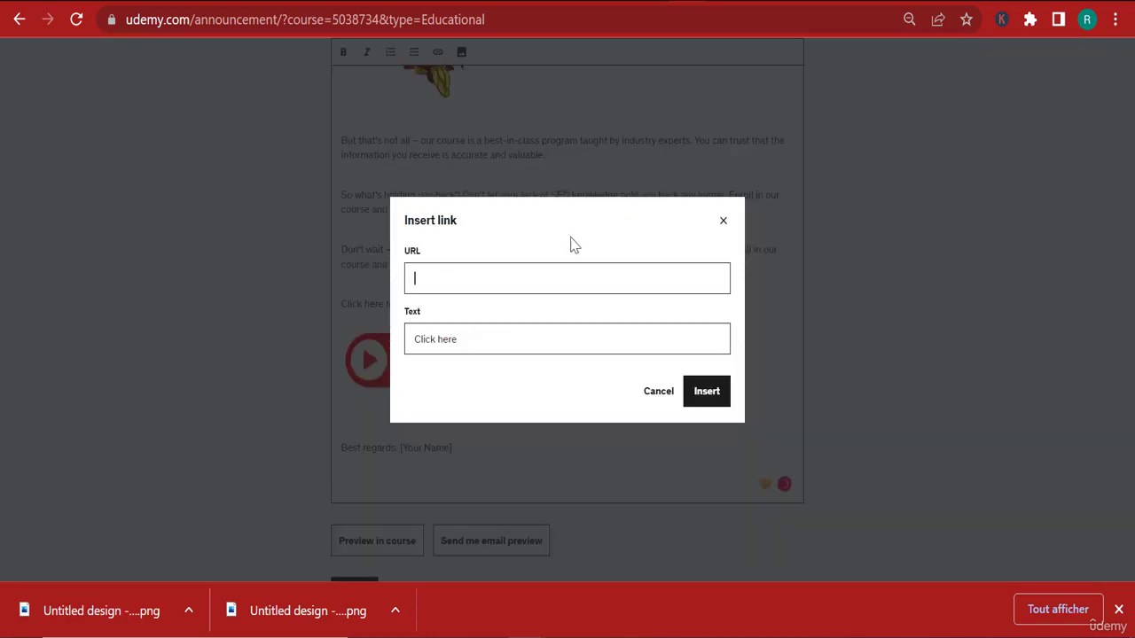
right_click(508, 288)
left_click(595, 441)
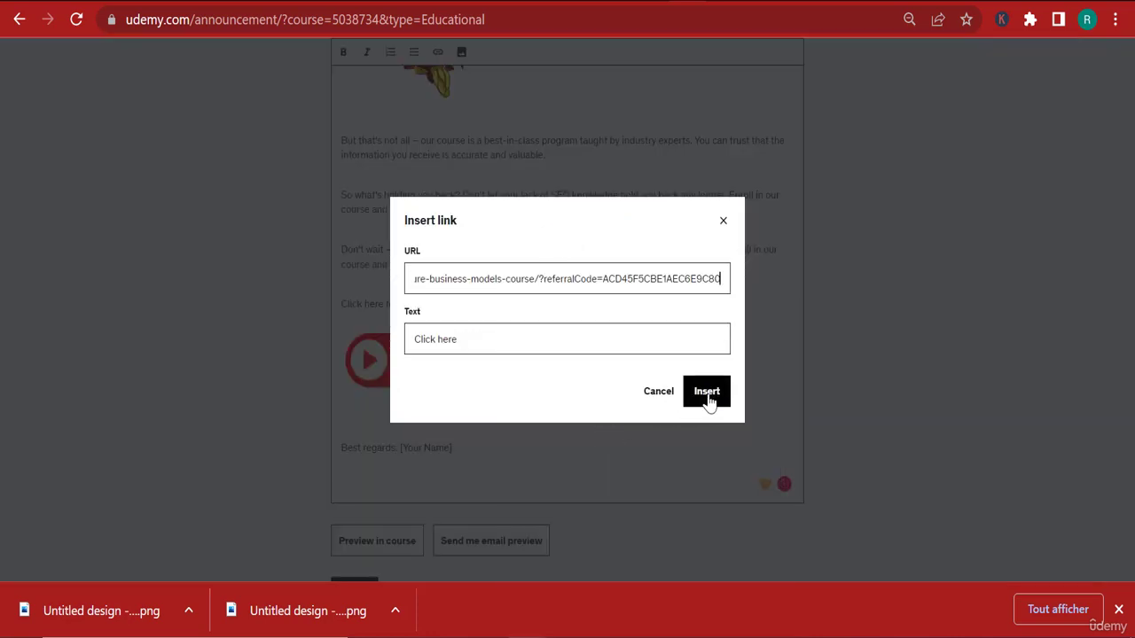
left_click(708, 394)
Review the announcement's text, images and links from the title down to the sign-off.
scroll(737, 338, "up", 10)
scroll(737, 337, "down", 2)
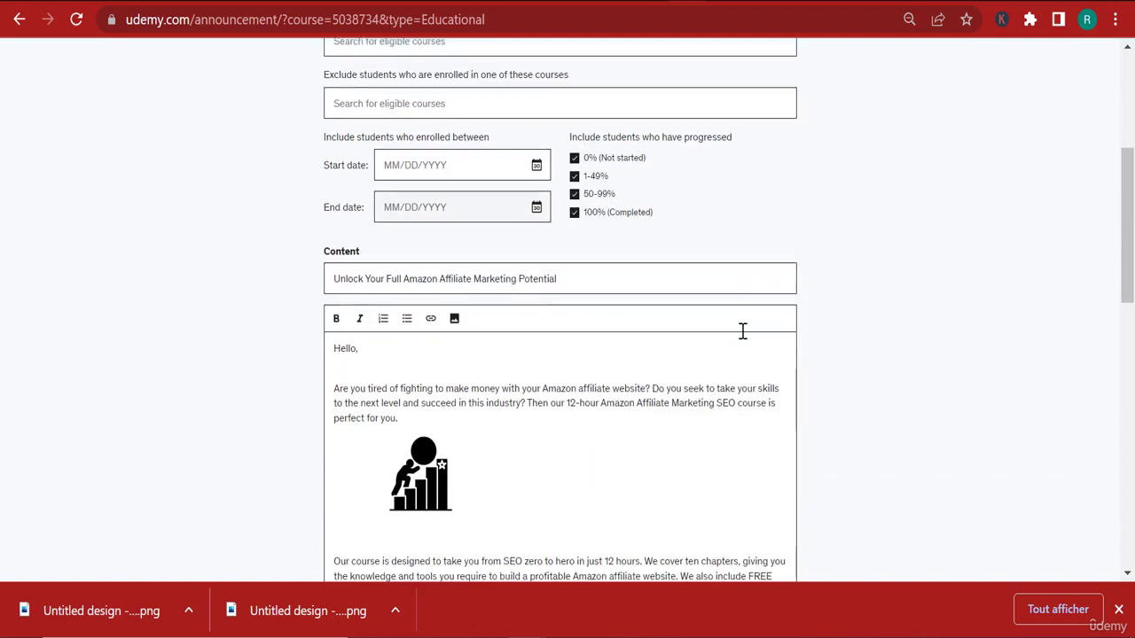
left_click_drag(1130, 174, 1131, 226)
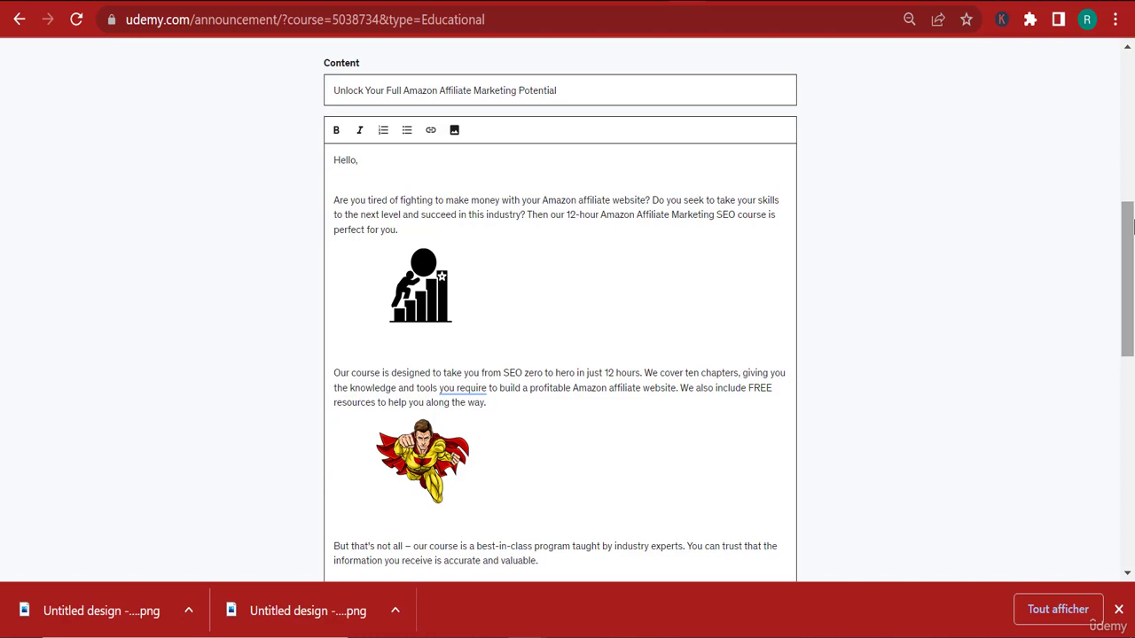
scroll(712, 322, "down", 2)
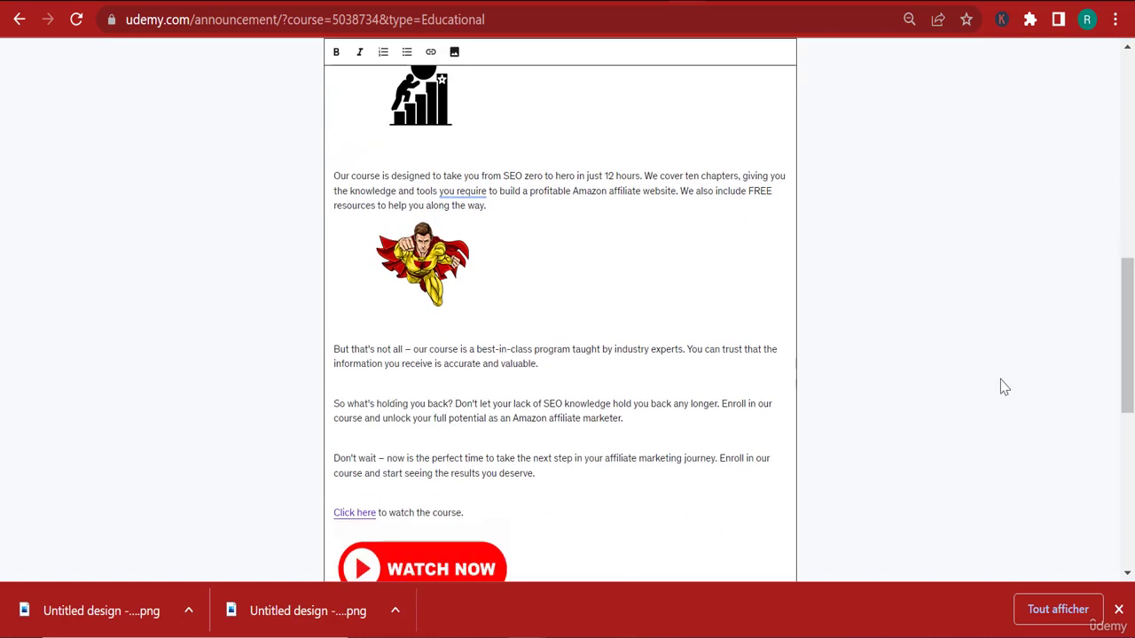
mouse_move(1128, 392)
left_mouse_down()
mouse_move(1128, 472)
mouse_move(1129, 403)
left_mouse_up()
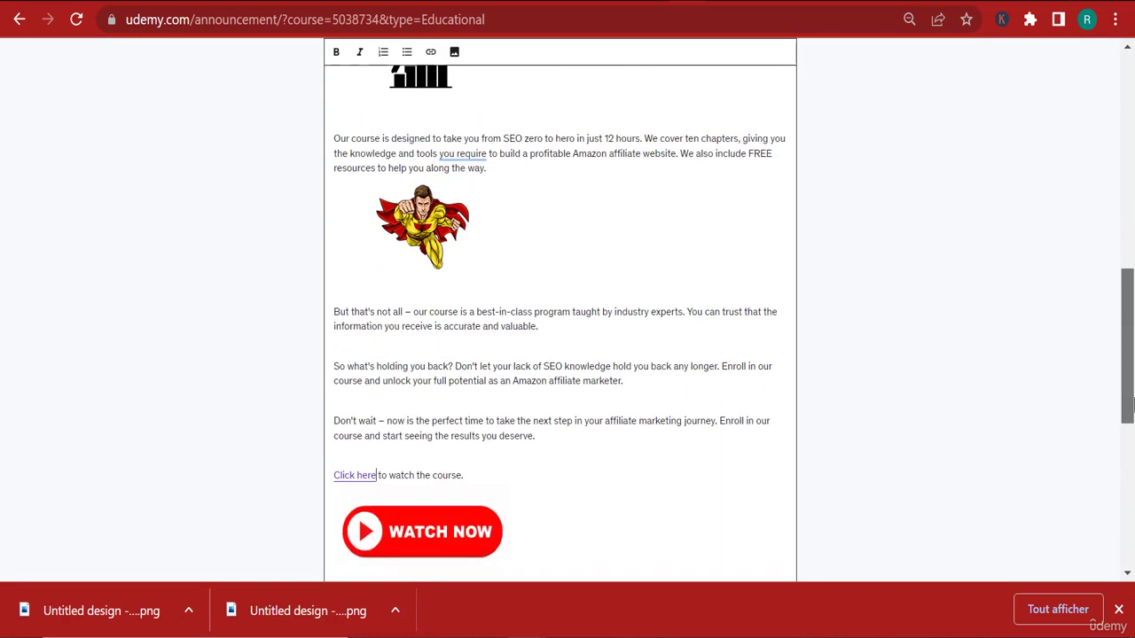
scroll(1062, 422, "down", 2)
scroll(719, 318, "up", 3)
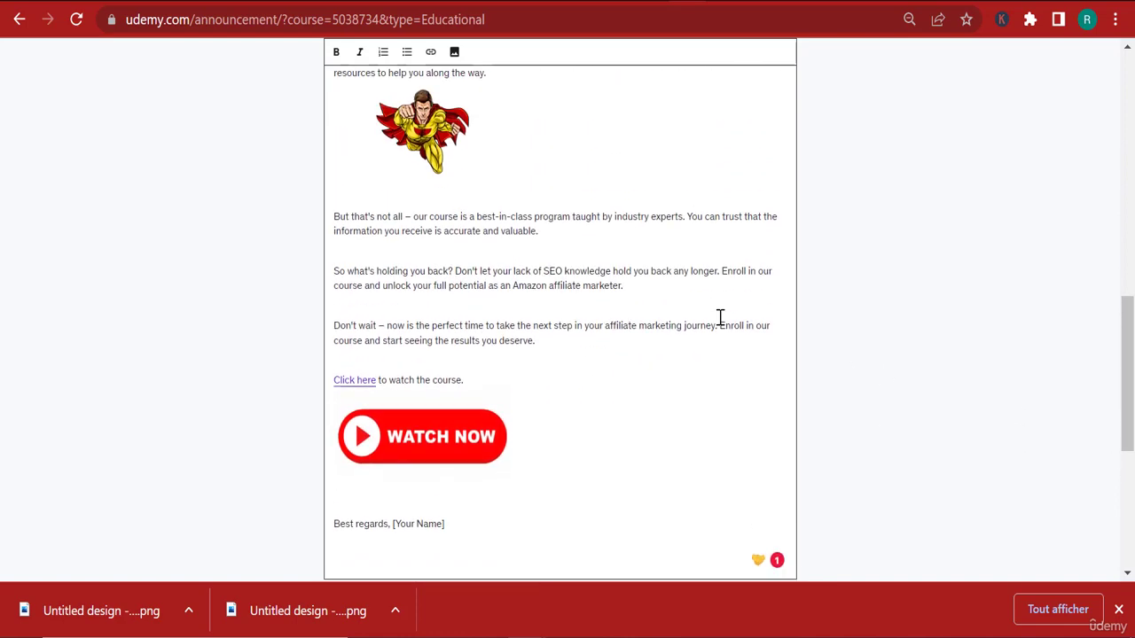